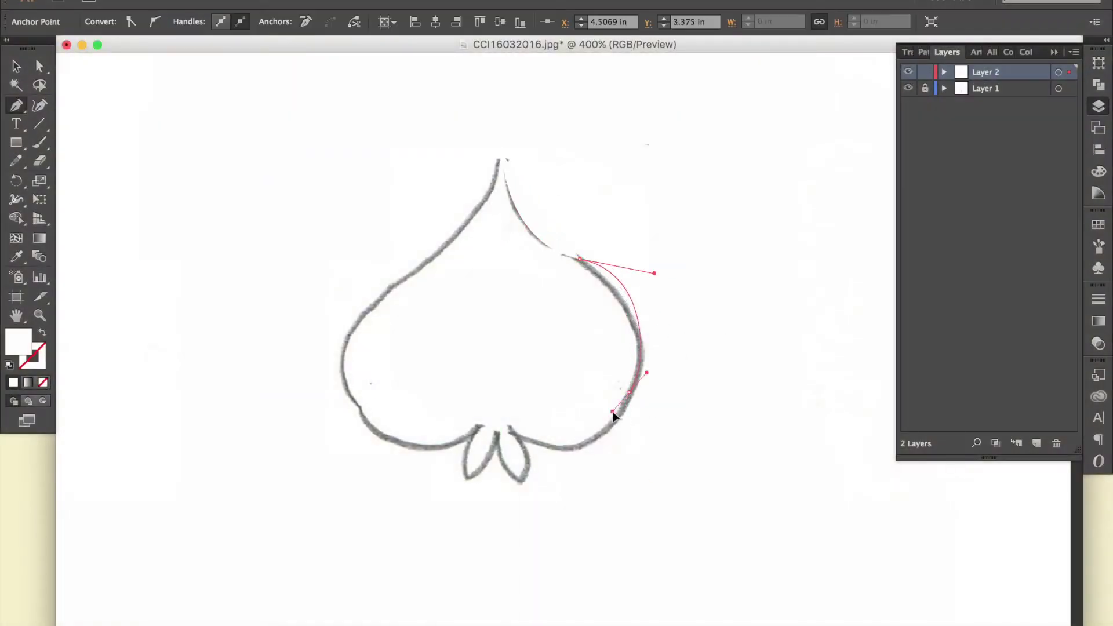
- Trace the spade-shaped sketch, including the two small leaves at its base, as one closed Pen path ending at the tip
{"action": "left_click_drag", "start_coordinate": [505, 424], "coordinate": [402, 371]}
{"action": "left_click", "coordinate": [505, 424]}
{"action": "mouse_move", "coordinate": [517, 482]}
{"action": "left_mouse_down"}
{"action": "mouse_move", "coordinate": [500, 501]}
{"action": "mouse_move", "coordinate": [443, 477]}
{"action": "left_mouse_up"}
{"action": "left_click", "coordinate": [497, 434]}
{"action": "left_click", "coordinate": [479, 424]}
{"action": "left_click_drag", "start_coordinate": [372, 425], "coordinate": [301, 368]}
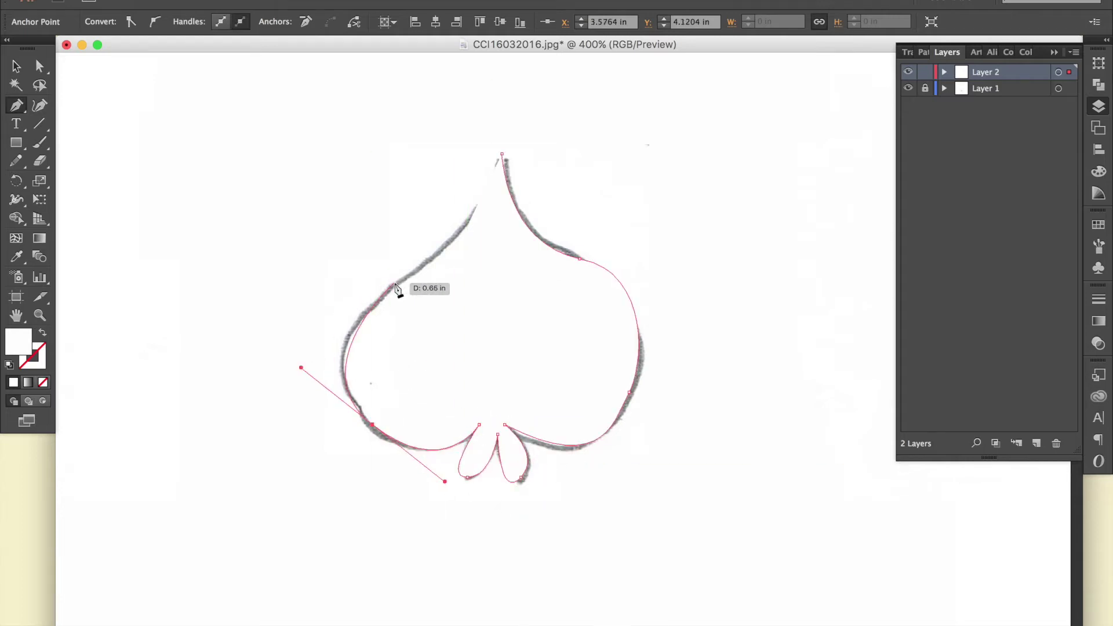
{"action": "left_click_drag", "start_coordinate": [394, 282], "coordinate": [489, 246]}
{"action": "left_click", "coordinate": [502, 154]}
- Nudge the anchor point between the two base leaves of the traced path slightly down and to the left
{"action": "key", "text": "a"}
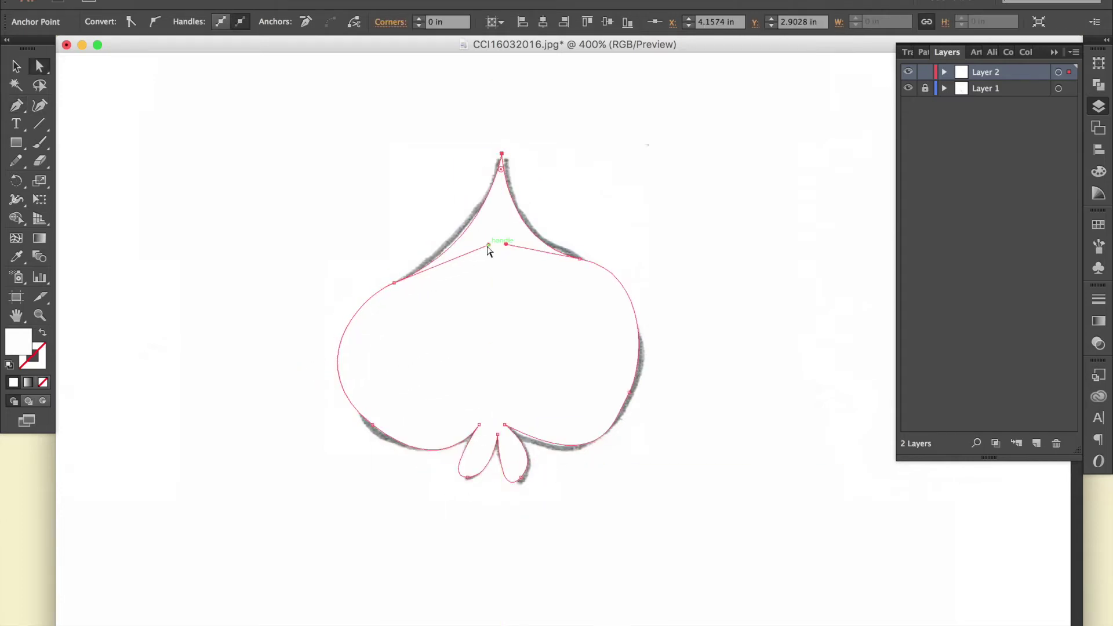
{"action": "left_click", "coordinate": [497, 434]}
{"action": "left_click_drag", "start_coordinate": [498, 435], "coordinate": [493, 438]}
- Fill the traced path with black, and swap fill and stroke to leave a black outline without fill
{"action": "key", "text": "v"}
{"action": "left_click", "coordinate": [124, 23]}
{"action": "double_click", "coordinate": [18, 341]}
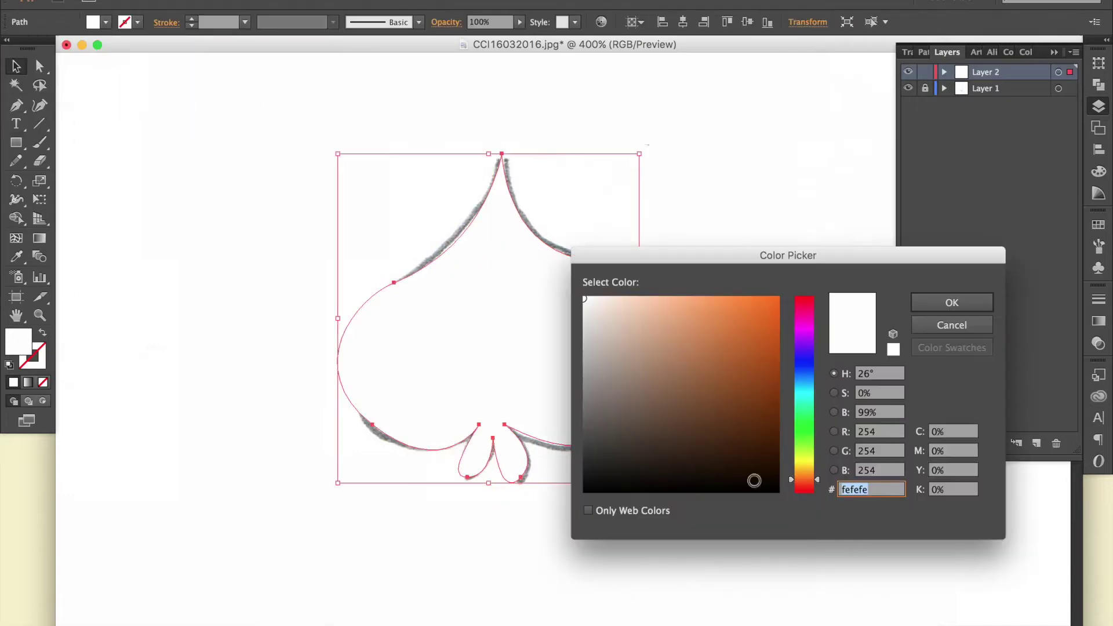
{"action": "left_click", "coordinate": [776, 487]}
{"action": "left_click", "coordinate": [921, 301]}
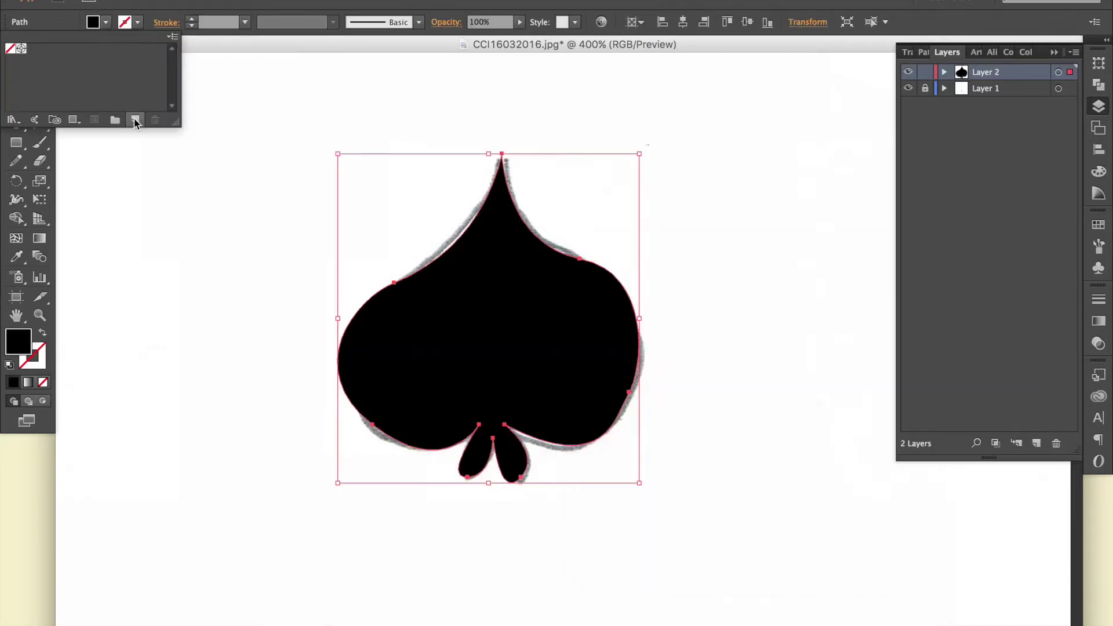
{"action": "key", "text": "shift+x"}
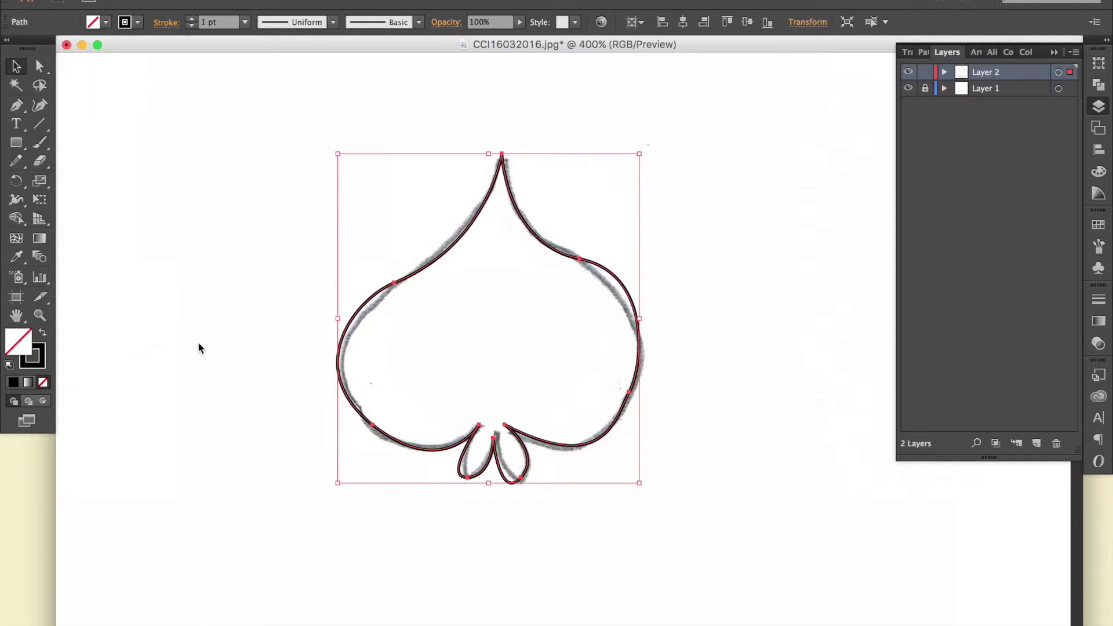
- Move the traced outline off the sketch to the empty area on its left
{"action": "left_click_drag", "start_coordinate": [384, 293], "coordinate": [264, 325]}
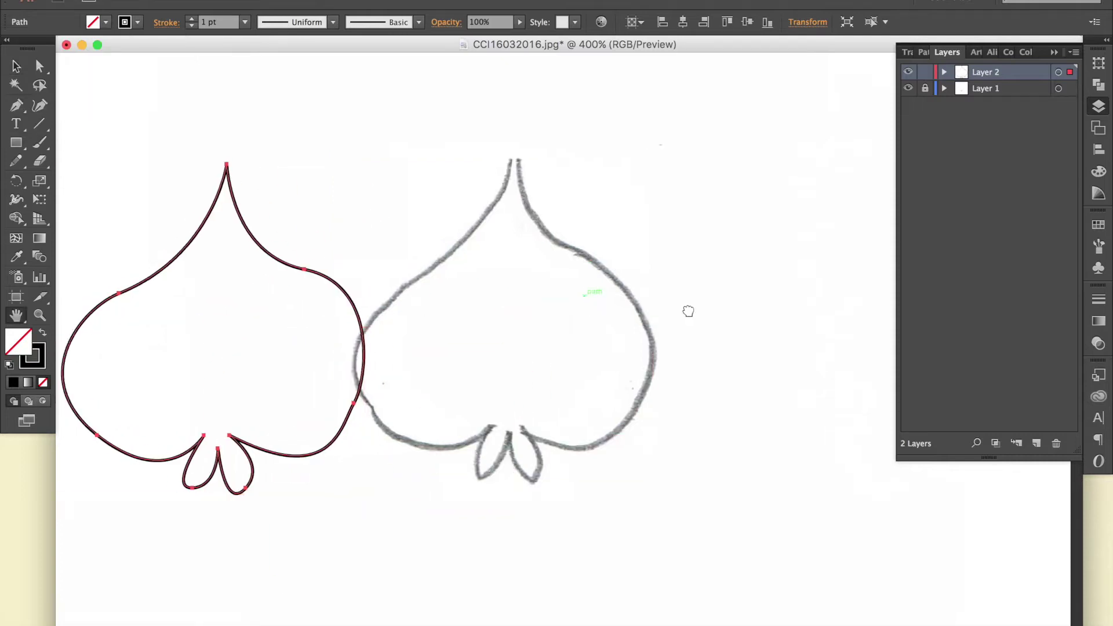
{"action": "left_click", "coordinate": [348, 243]}
{"action": "left_click_drag", "start_coordinate": [347, 244], "coordinate": [290, 243]}
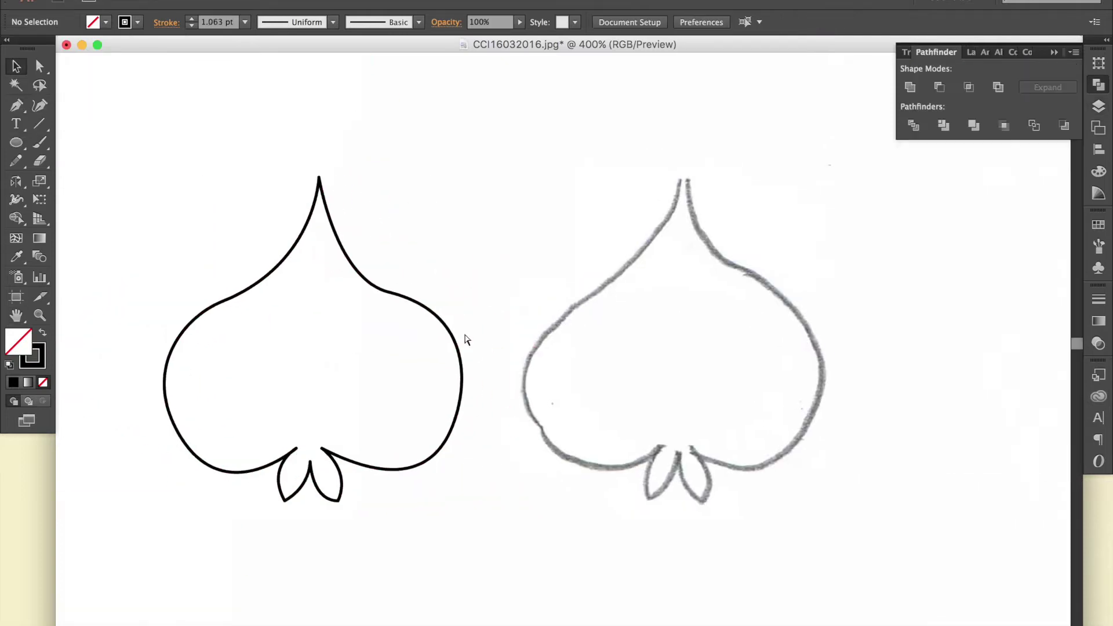
- Draw an ellipse over the sketch's right lobe and place a pasted copy over the left lobe
{"action": "key", "text": "l"}
{"action": "left_click_drag", "start_coordinate": [668, 299], "coordinate": [823, 465]}
{"action": "key", "text": "v"}
{"action": "key", "text": "super+c"}
{"action": "key", "text": "super+v"}
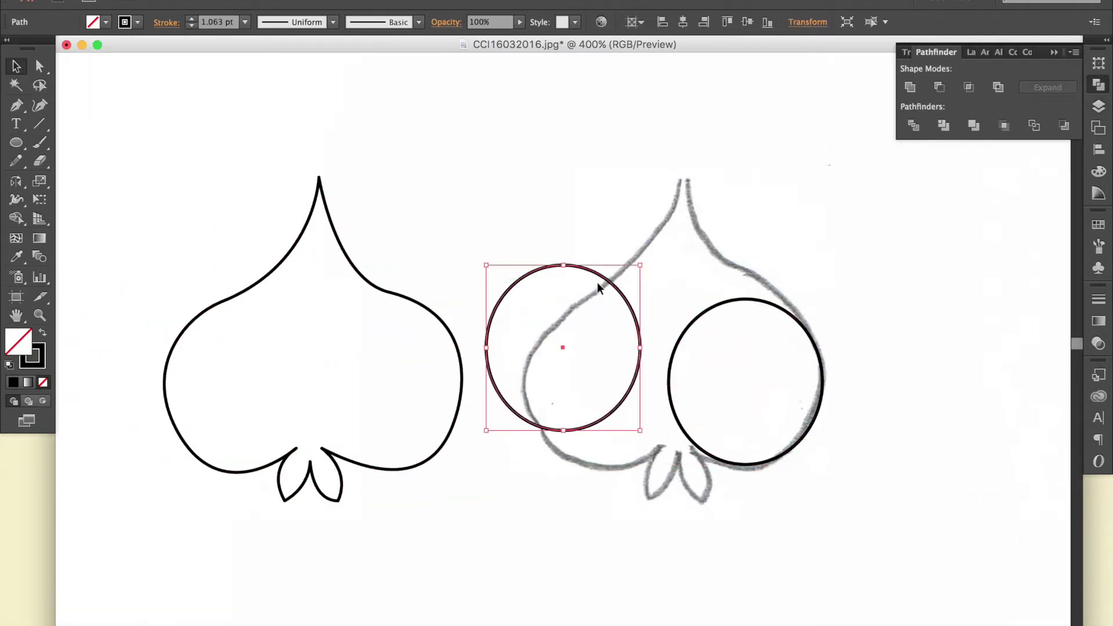
{"action": "left_click_drag", "start_coordinate": [603, 282], "coordinate": [649, 320]}
- Draw a closed Pen shape from the sketch's tip to both lobe ellipses and unite it with them
{"action": "key", "text": "p"}
{"action": "left_click", "coordinate": [683, 178]}
{"action": "left_click", "coordinate": [572, 315]}
{"action": "left_click", "coordinate": [745, 385]}
{"action": "left_click", "coordinate": [806, 328]}
{"action": "left_click", "coordinate": [683, 179]}
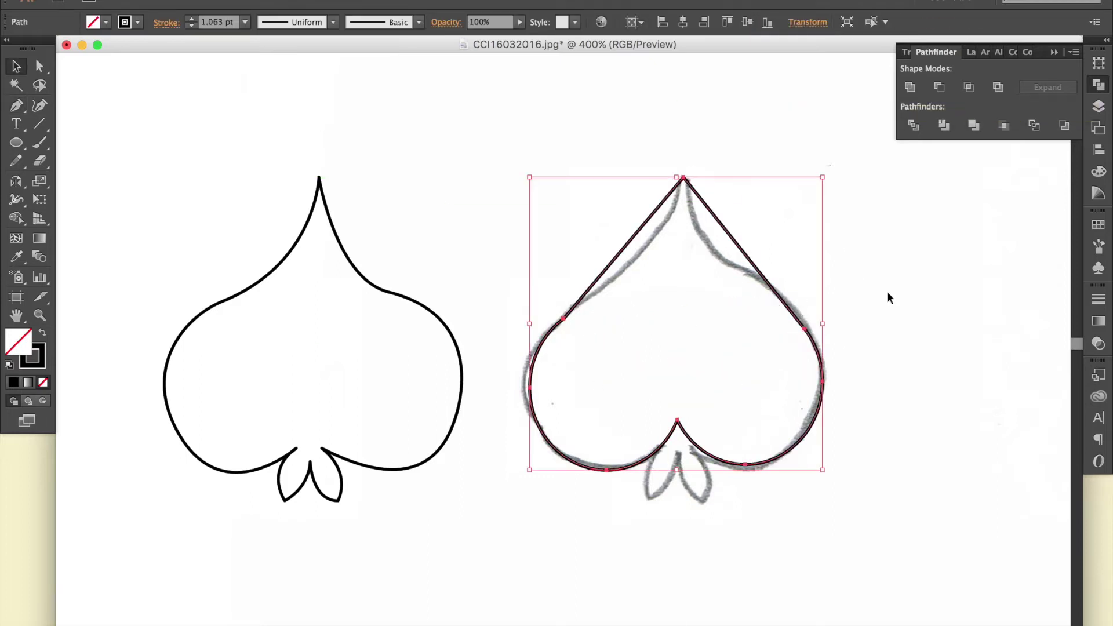
- Convert the side anchors of the united shape to smooth points and bend both upper sides to follow the sketch
{"action": "key", "text": "a"}
{"action": "left_click", "coordinate": [805, 328]}
{"action": "key", "text": "shift+c"}
{"action": "mouse_move", "coordinate": [805, 329]}
{"action": "left_mouse_down"}
{"action": "mouse_move", "coordinate": [771, 319]}
{"action": "mouse_move", "coordinate": [758, 287]}
{"action": "mouse_move", "coordinate": [819, 317]}
{"action": "left_mouse_up"}
{"action": "key", "text": "a"}
{"action": "left_click_drag", "start_coordinate": [723, 276], "coordinate": [685, 248]}
{"action": "left_click_drag", "start_coordinate": [564, 318], "coordinate": [616, 281]}
{"action": "key", "text": "shift+c"}
{"action": "mouse_move", "coordinate": [616, 281]}
{"action": "left_mouse_down"}
{"action": "mouse_move", "coordinate": [626, 307]}
{"action": "mouse_move", "coordinate": [657, 272]}
{"action": "left_mouse_up"}
{"action": "key", "text": "a"}
{"action": "mouse_move", "coordinate": [616, 280]}
{"action": "left_mouse_down"}
{"action": "mouse_move", "coordinate": [600, 288]}
{"action": "mouse_move", "coordinate": [654, 277]}
{"action": "left_mouse_up"}
{"action": "left_click", "coordinate": [679, 396]}
- Isolate the shape and trace the sketch's left base leaf with the Pen tool, curving its sides to match
{"action": "key", "text": "v"}
{"action": "double_click", "coordinate": [677, 420]}
{"action": "key", "text": "p"}
{"action": "left_click", "coordinate": [660, 448]}
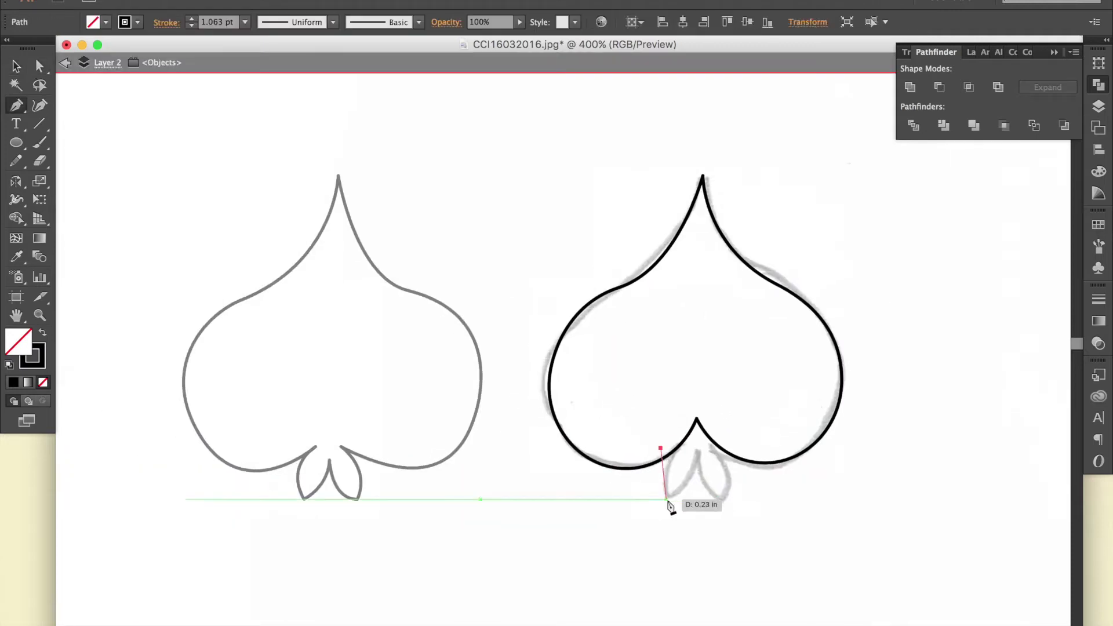
{"action": "left_click", "coordinate": [666, 499]}
{"action": "left_click", "coordinate": [695, 460]}
{"action": "key", "text": "shift+c"}
{"action": "key", "text": "a"}
{"action": "left_click_drag", "start_coordinate": [696, 509], "coordinate": [647, 469]}
{"action": "left_click_drag", "start_coordinate": [661, 448], "coordinate": [677, 448]}
{"action": "left_click", "coordinate": [712, 515]}
{"action": "left_click", "coordinate": [688, 486]}
- Create a mirrored copy of the left base leaf and position it over the sketch's right leaf
{"action": "key", "text": "v"}
{"action": "key", "text": "shift+m"}
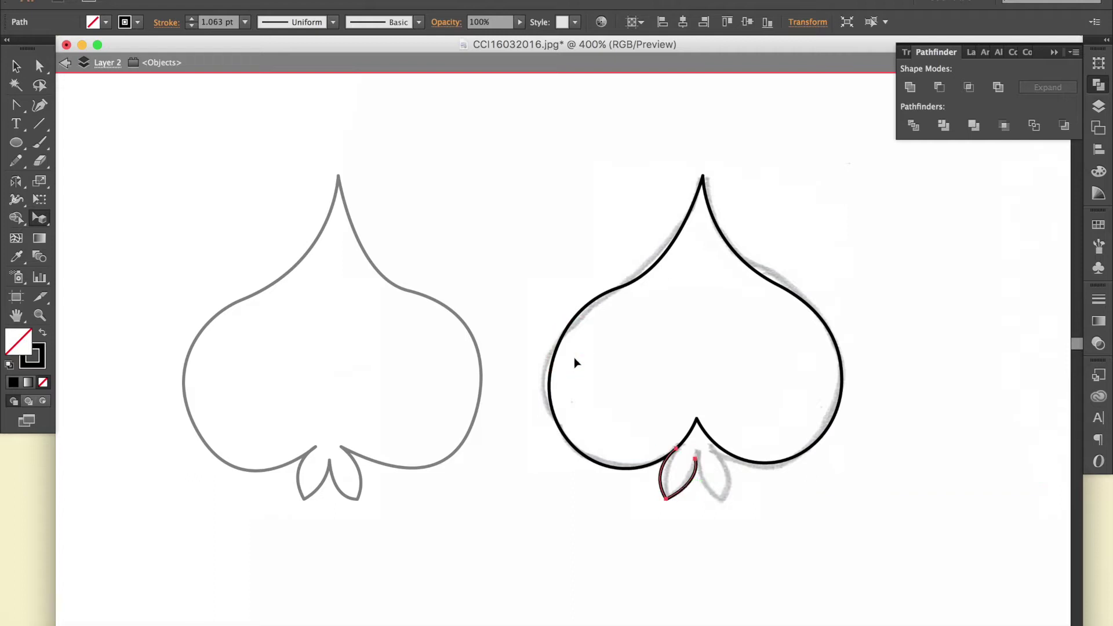
{"action": "key", "text": "v"}
{"action": "mouse_move", "coordinate": [694, 476]}
{"action": "left_mouse_down", "text": "alt"}
{"action": "mouse_move", "coordinate": [729, 487]}
{"action": "mouse_move", "coordinate": [681, 555]}
{"action": "left_mouse_up", "text": "alt"}
{"action": "key", "text": "Return"}
{"action": "left_click", "coordinate": [134, 299]}
{"action": "left_click", "coordinate": [679, 509]}
{"action": "left_click", "coordinate": [725, 555], "text": "shift"}
{"action": "key", "text": "super+z"}
{"action": "key", "text": "v"}
{"action": "left_click_drag", "start_coordinate": [647, 503], "coordinate": [716, 492]}
{"action": "left_click", "coordinate": [792, 526]}
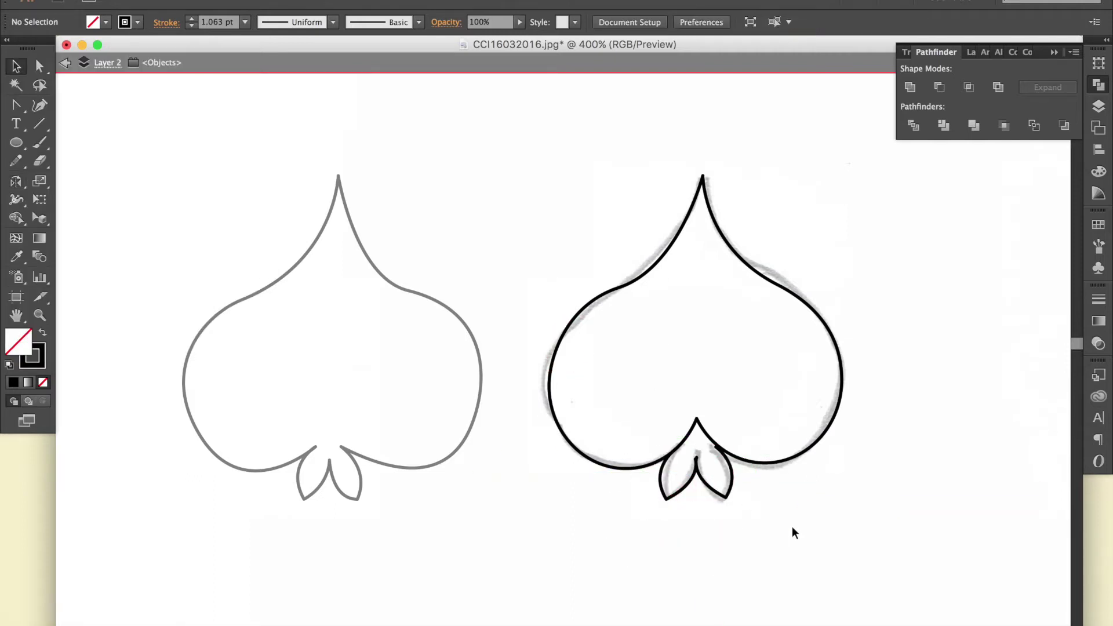
- Join the base leaves to the body using a closed Pen shape, and move the combined outline off the sketch
{"action": "key", "text": "p"}
{"action": "left_click", "coordinate": [662, 445]}
{"action": "left_click", "coordinate": [680, 462]}
{"action": "left_click", "coordinate": [745, 447]}
{"action": "left_click", "coordinate": [689, 383]}
{"action": "left_click", "coordinate": [662, 445]}
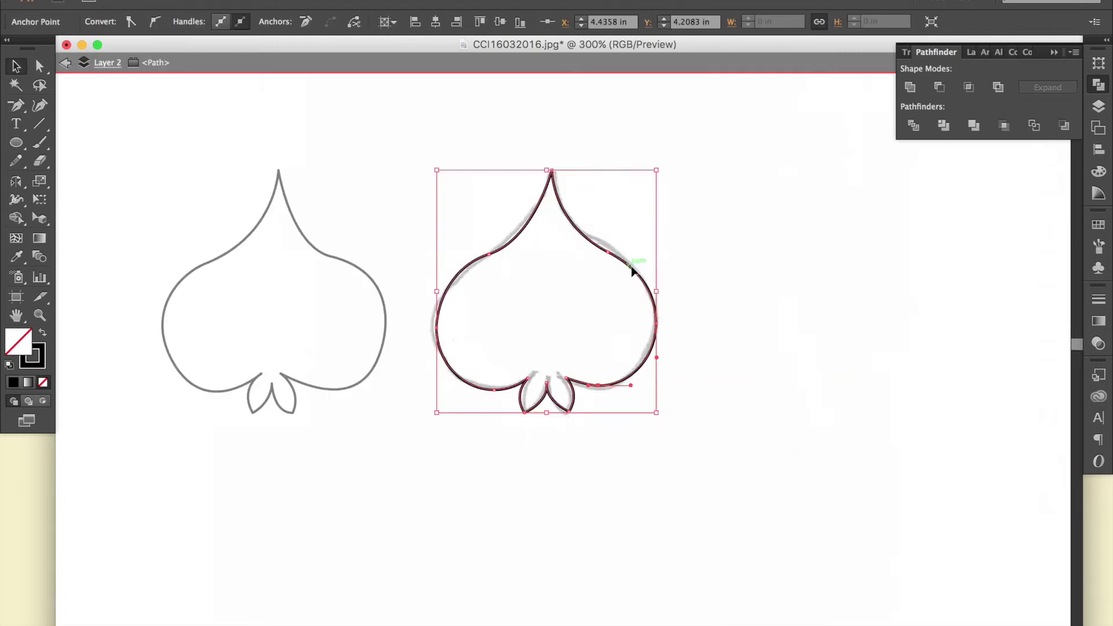
{"action": "mouse_move", "coordinate": [632, 270]}
{"action": "left_mouse_down"}
{"action": "mouse_move", "coordinate": [812, 280]}
{"action": "mouse_move", "coordinate": [859, 270]}
{"action": "left_mouse_up"}
{"action": "left_click", "coordinate": [860, 523]}
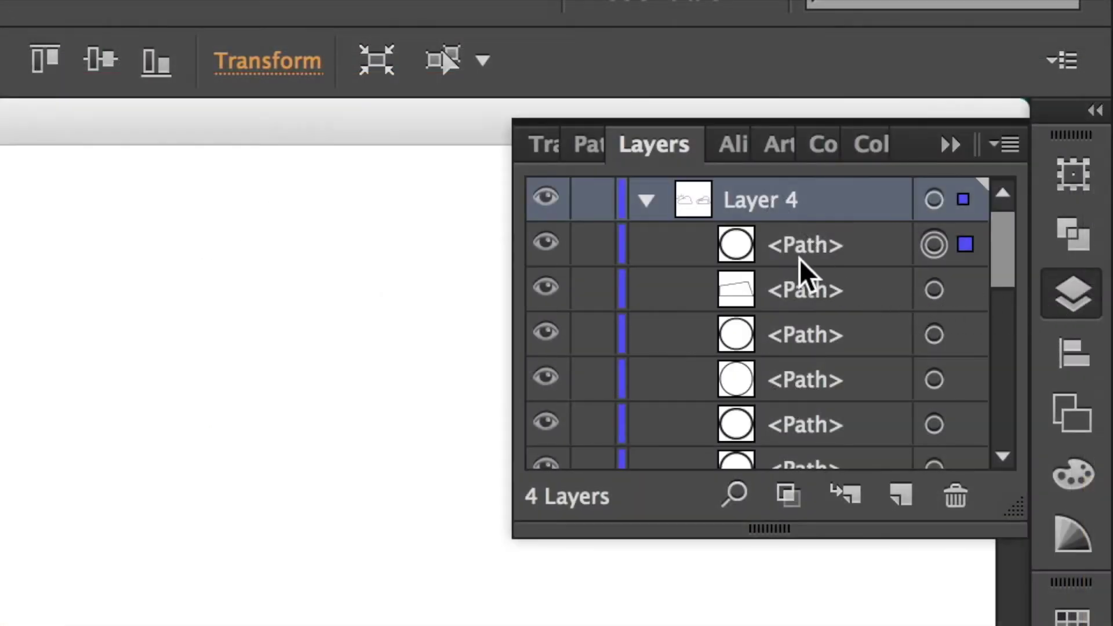
- Hide the topmost path in Layer 4
{"action": "left_click", "coordinate": [546, 244]}
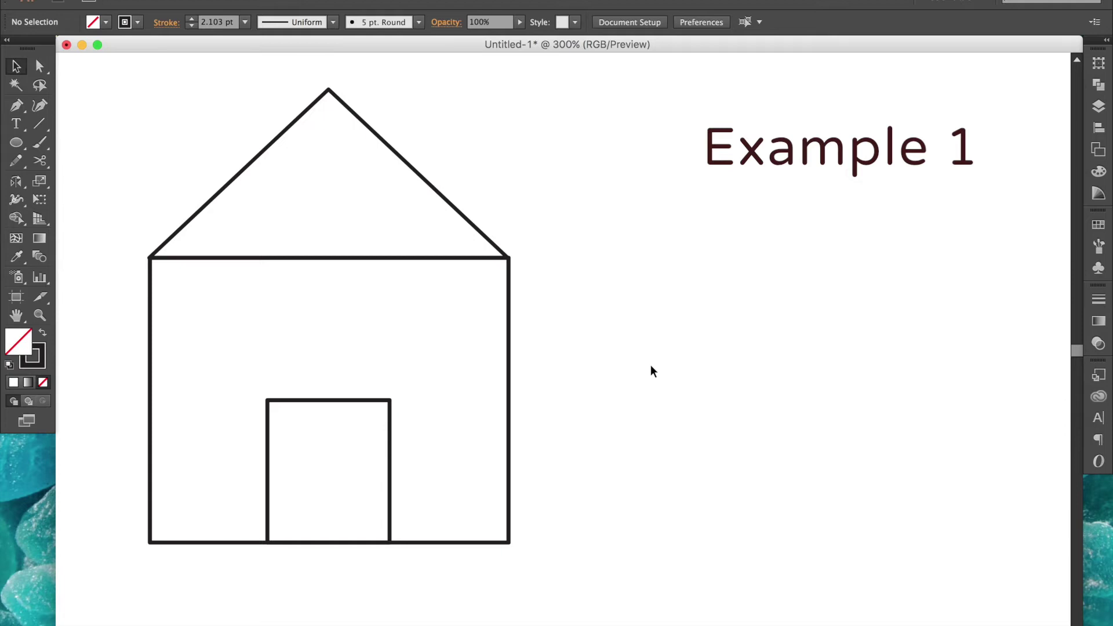
- Draw the house's square body beside the Example 1 house, with a door rectangle centred on its base
{"action": "key", "text": "m"}
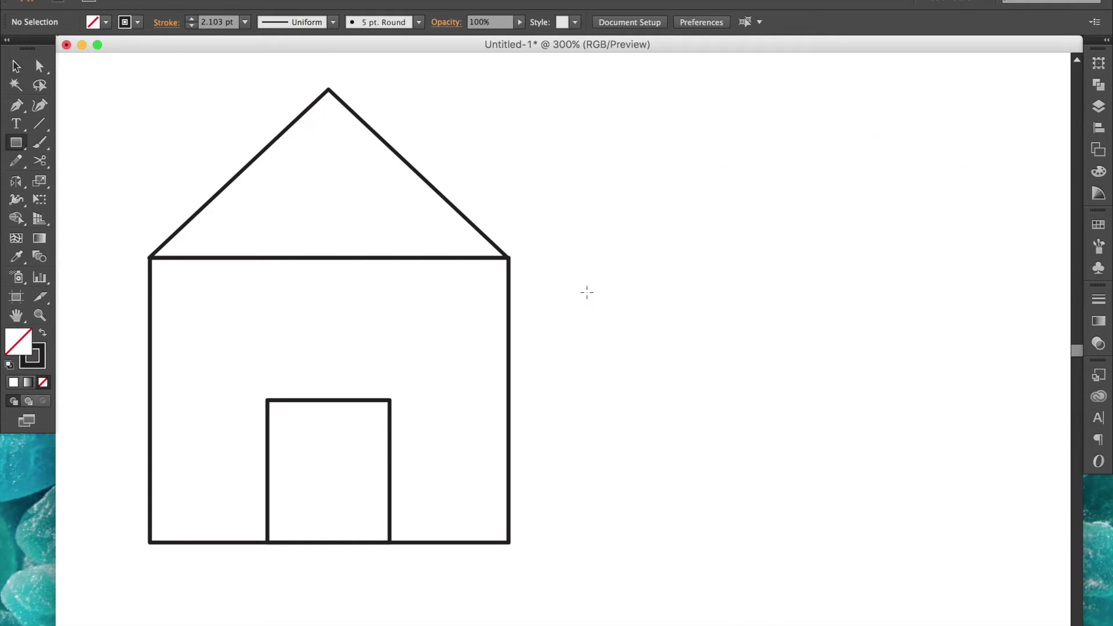
{"action": "mouse_move", "coordinate": [547, 257]}
{"action": "left_mouse_down"}
{"action": "mouse_move", "coordinate": [659, 377]}
{"action": "mouse_move", "coordinate": [883, 543]}
{"action": "left_mouse_up"}
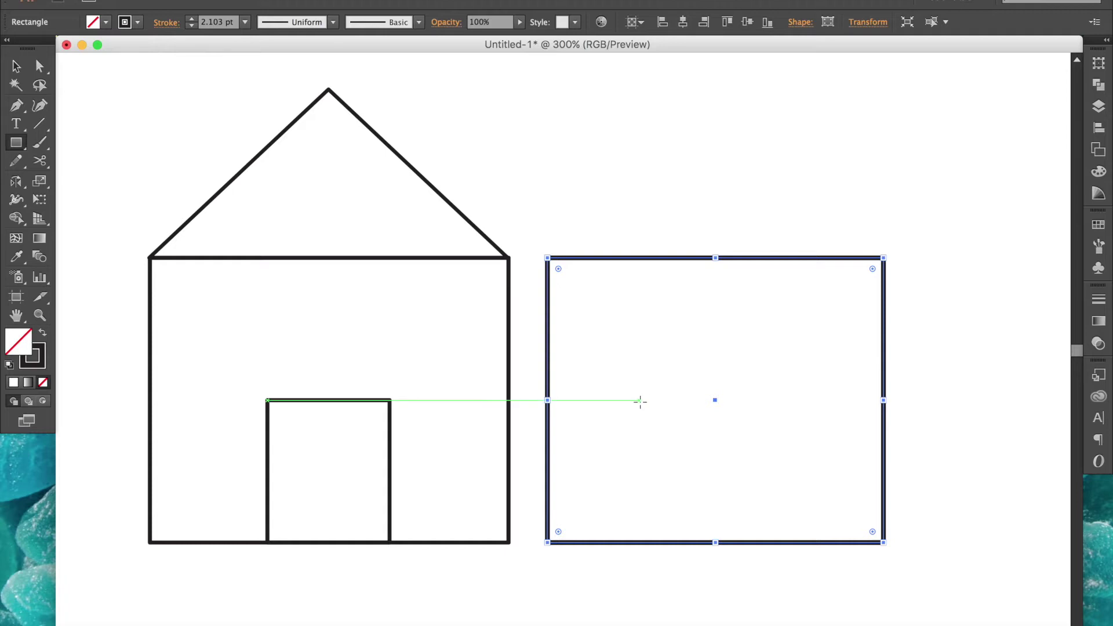
{"action": "left_click_drag", "start_coordinate": [653, 400], "coordinate": [778, 543]}
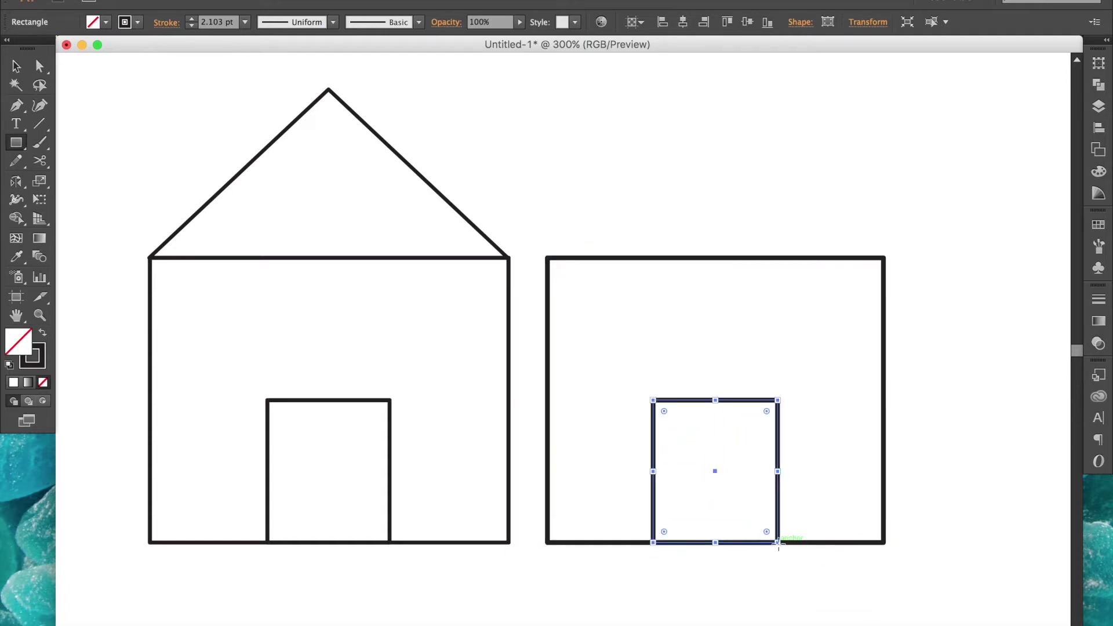
- Draw the roof with the Pen tool from one upper corner of the house body through a centred peak to the other
{"action": "key", "text": "p"}
{"action": "left_click", "coordinate": [546, 257]}
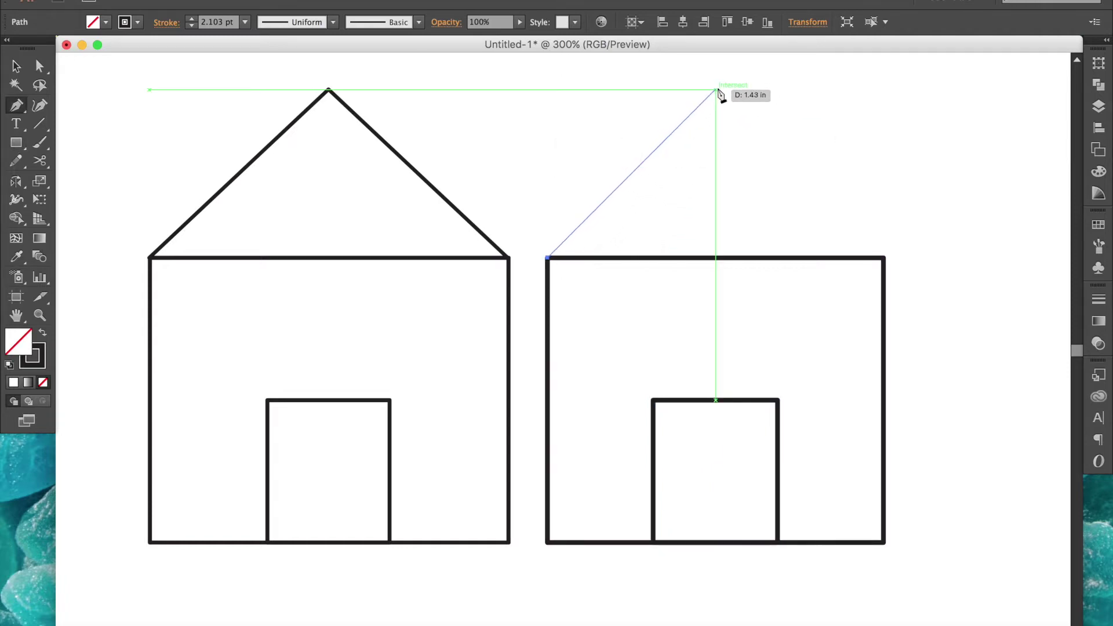
{"action": "left_click", "coordinate": [716, 89]}
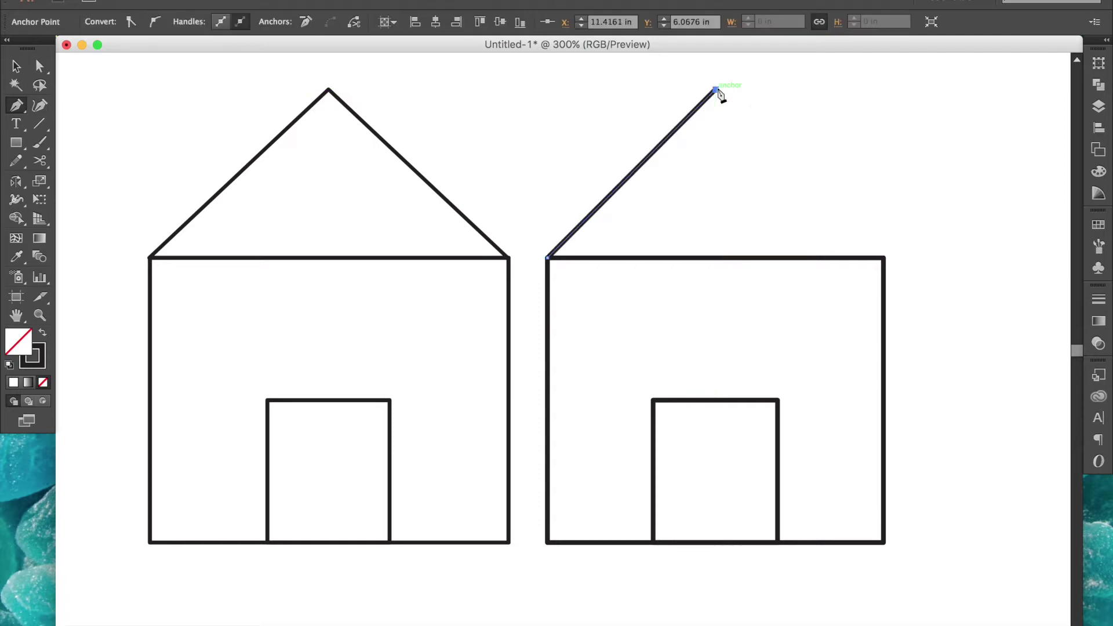
{"action": "left_click", "coordinate": [884, 258]}
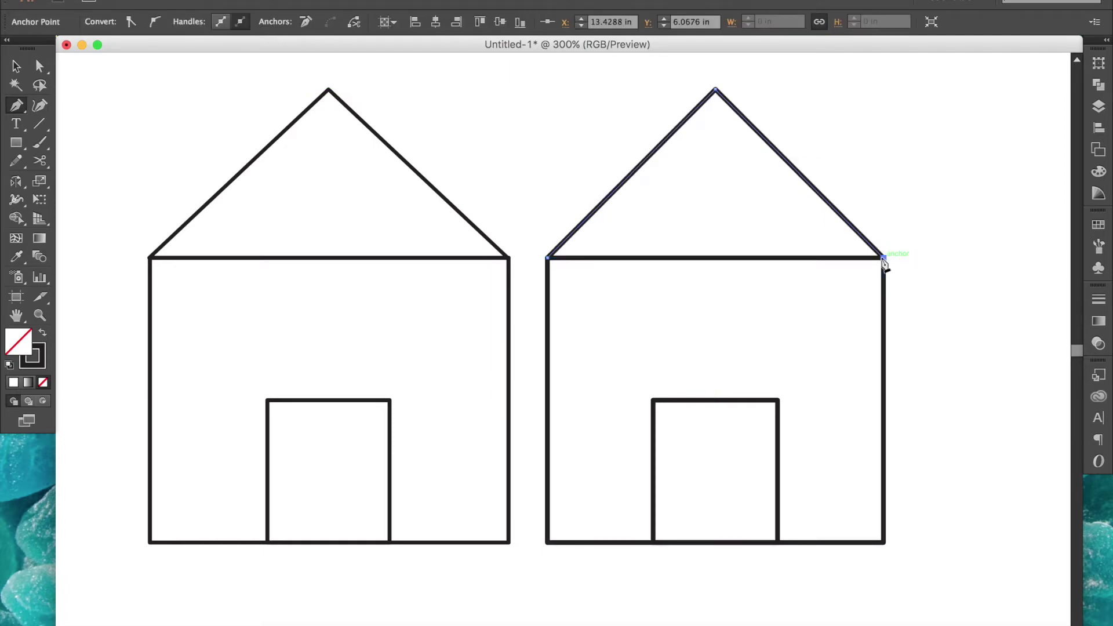
{"action": "key", "text": "v"}
{"action": "left_click", "coordinate": [955, 320]}
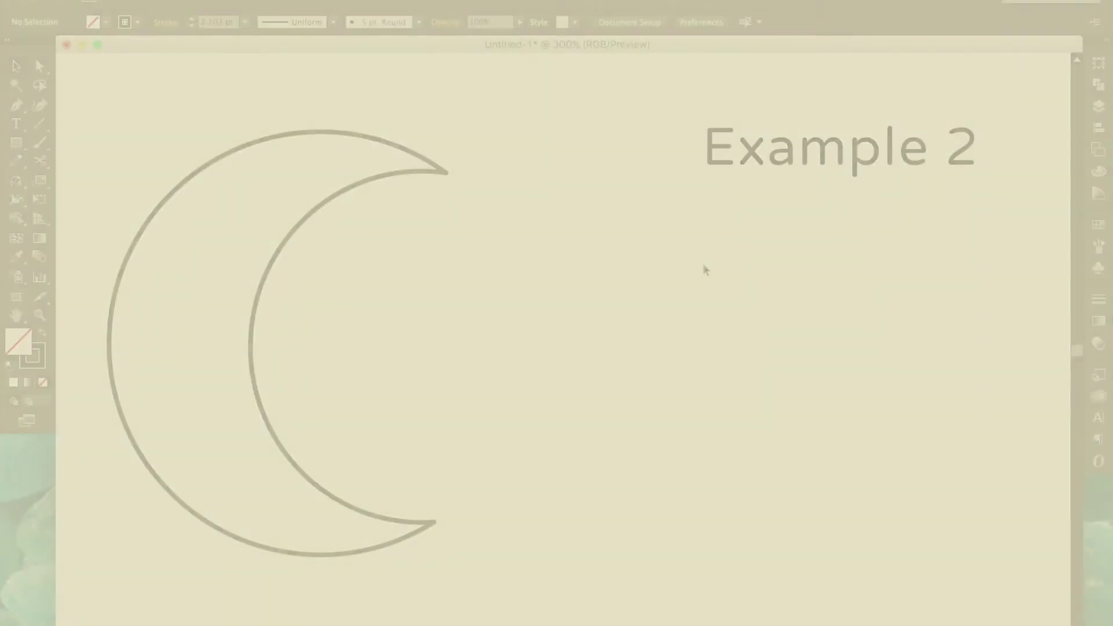
- Draw a large circle beside the Example 2 moon and a smaller circle overlapping it, nudged past its right edge
{"action": "key", "text": "l"}
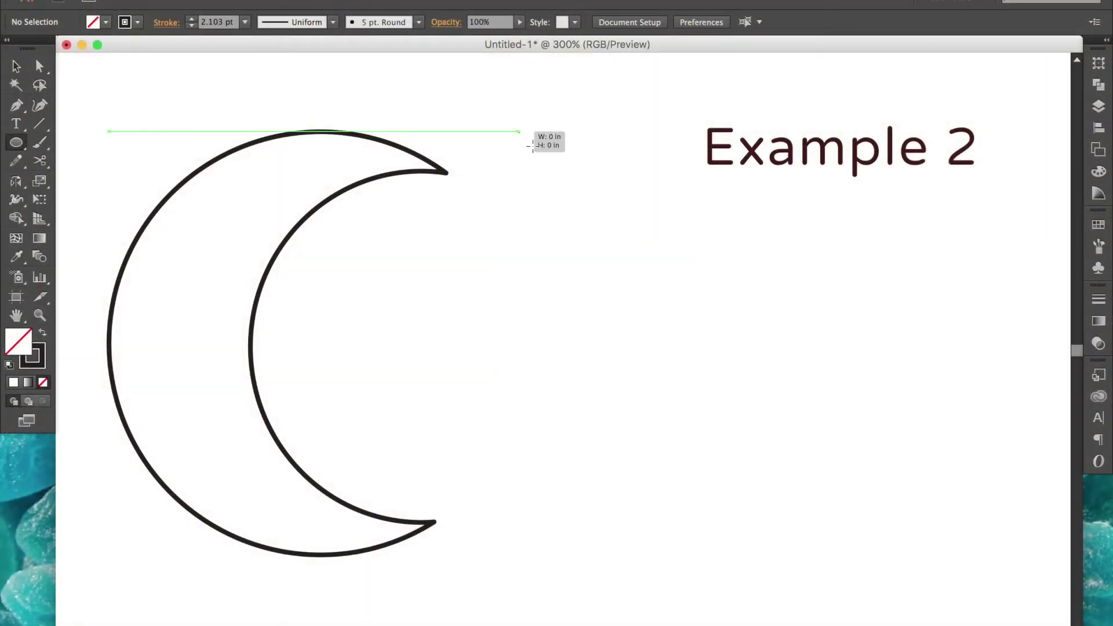
{"action": "left_click_drag", "start_coordinate": [532, 145], "coordinate": [946, 556]}
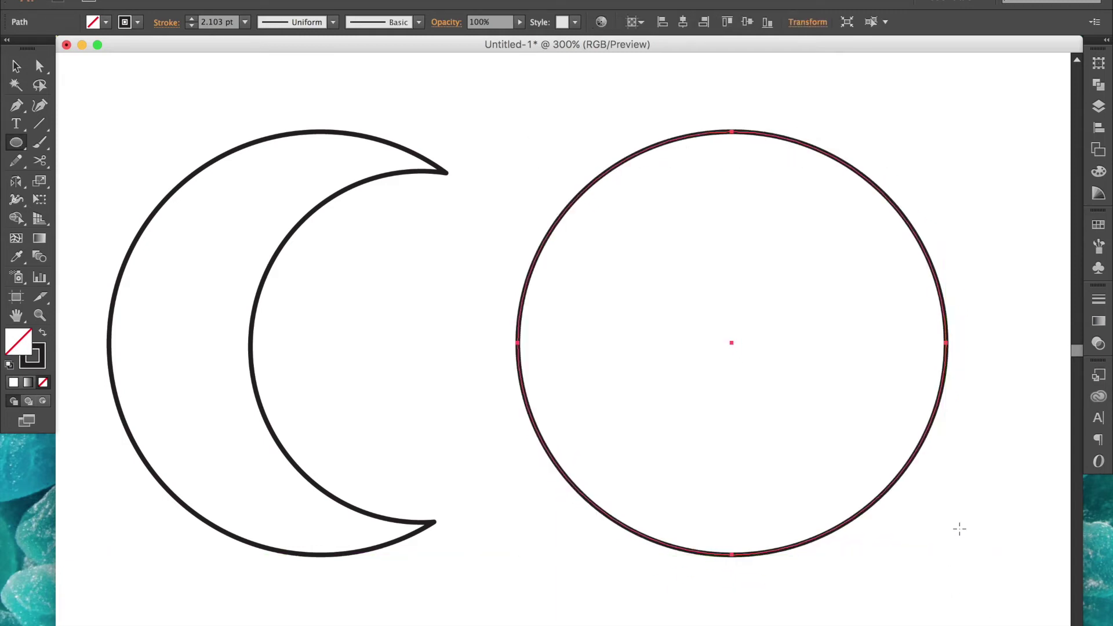
{"action": "left_click_drag", "start_coordinate": [962, 518], "coordinate": [627, 180]}
{"action": "key", "text": "Right"}
{"action": "key", "text": "Right"}
{"action": "key", "text": "Right"}
{"action": "key", "text": "Right"}
{"action": "key", "text": "Right"}
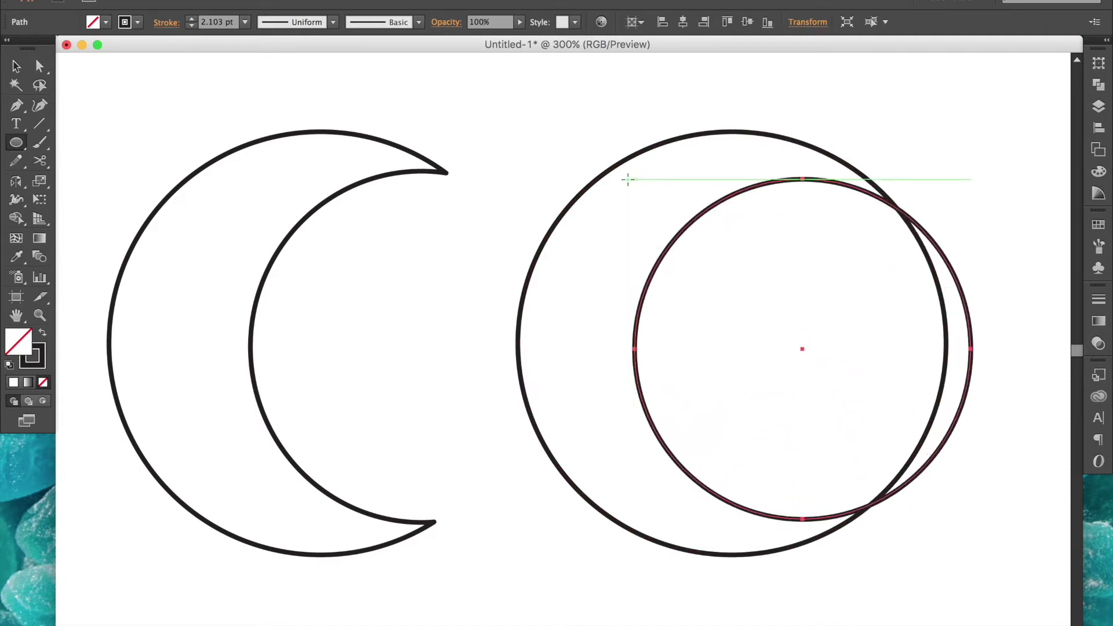
- Select both circles and subtract the smaller front circle from the larger with Minus Front to form a crescent
{"action": "key", "text": "v"}
{"action": "left_click_drag", "start_coordinate": [757, 231], "coordinate": [776, 251]}
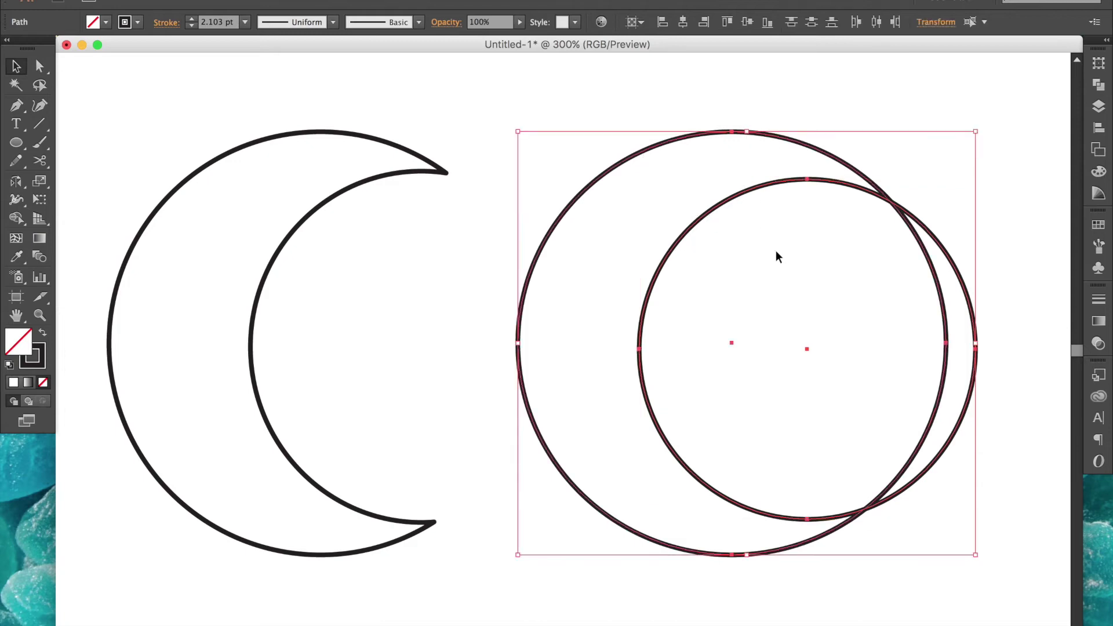
{"action": "left_click", "coordinate": [1100, 85]}
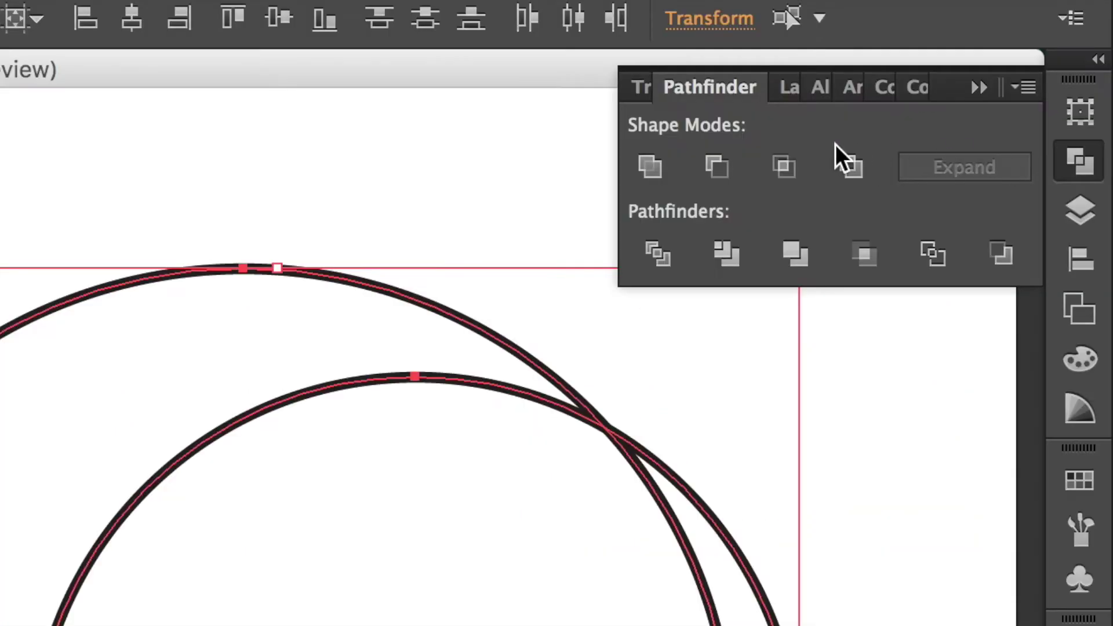
{"action": "left_click", "coordinate": [940, 89]}
{"action": "left_click", "coordinate": [774, 582]}
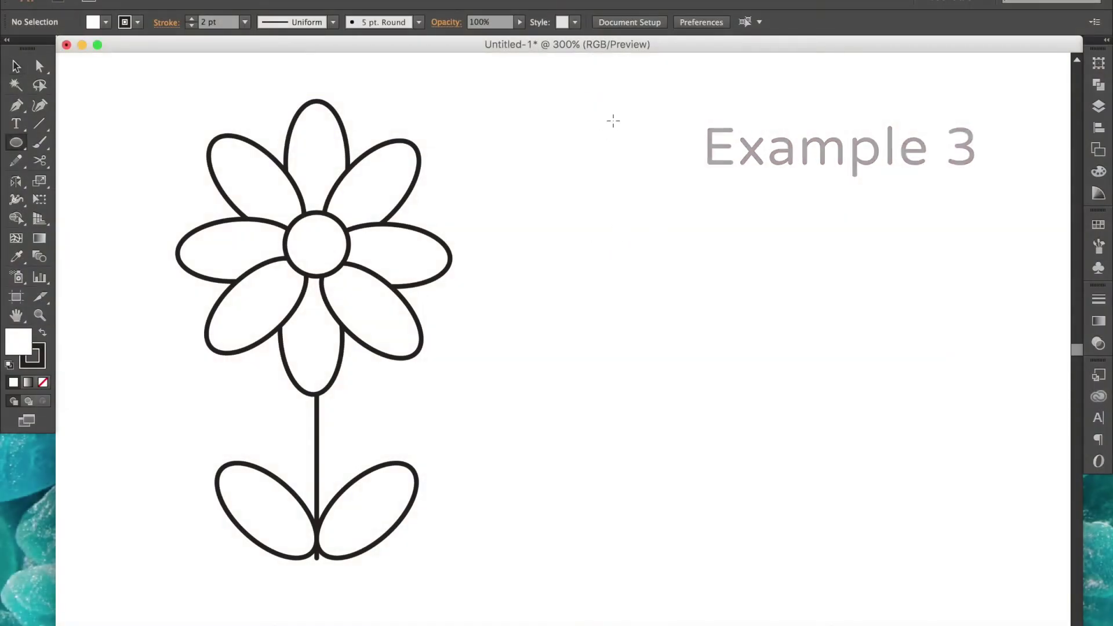
- Draw a tall narrow ellipse as the top petal beside the Example 3 flower and place a tilted copy next to it
{"action": "left_click_drag", "start_coordinate": [626, 98], "coordinate": [677, 215]}
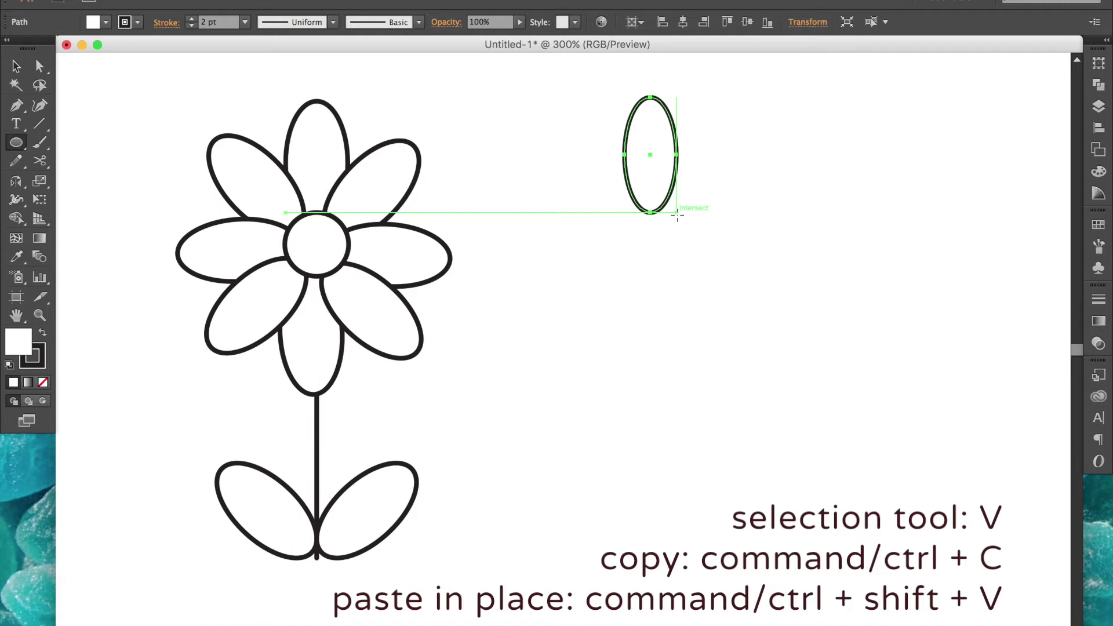
{"action": "key", "text": "v"}
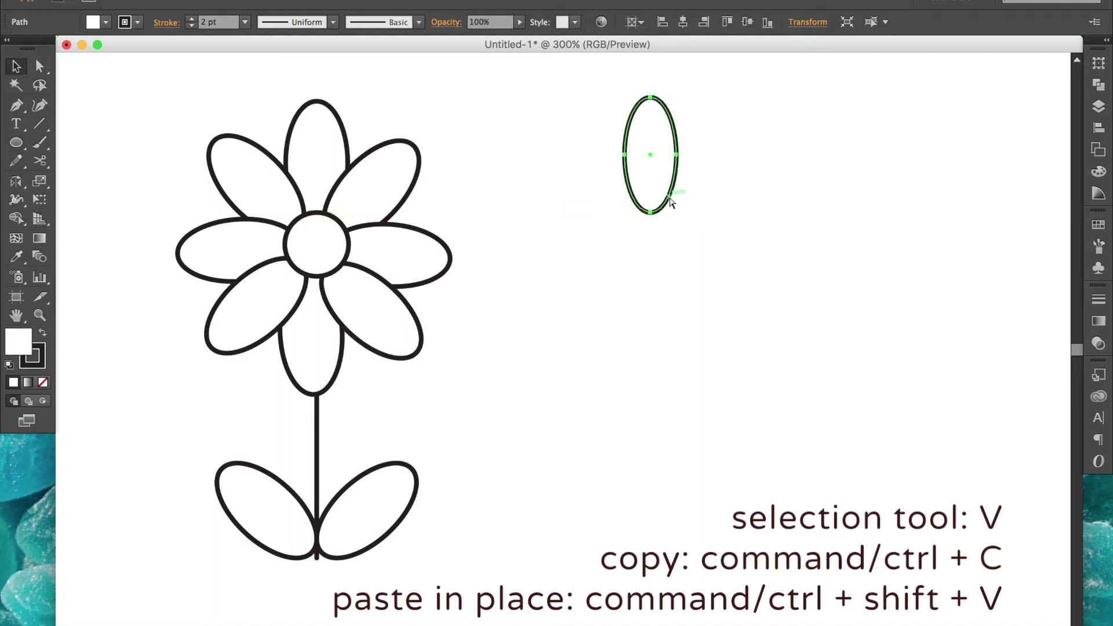
{"action": "left_click_drag", "start_coordinate": [667, 208], "coordinate": [716, 226]}
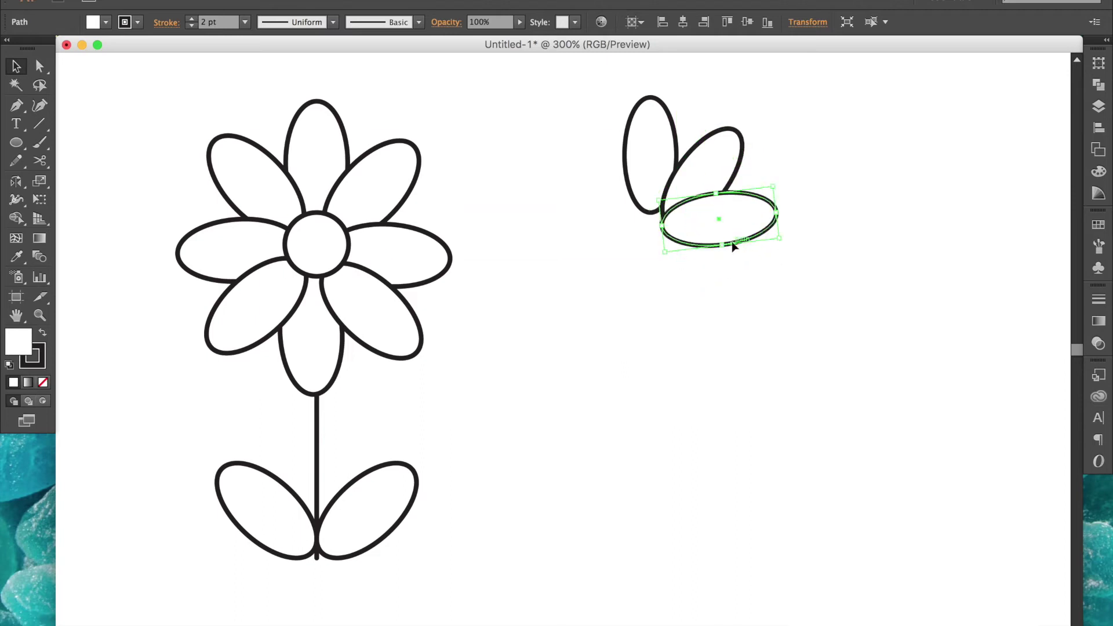
- Add the lower-right petal from another rotated copy and adjust the spacing of the near-horizontal petal above it
{"action": "left_click_drag", "start_coordinate": [585, 408], "coordinate": [618, 443]}
{"action": "left_click_drag", "start_coordinate": [752, 250], "coordinate": [747, 304]}
{"action": "left_click_drag", "start_coordinate": [794, 315], "coordinate": [767, 351]}
{"action": "left_click_drag", "start_coordinate": [748, 310], "coordinate": [732, 318]}
{"action": "left_click_drag", "start_coordinate": [748, 244], "coordinate": [745, 246]}
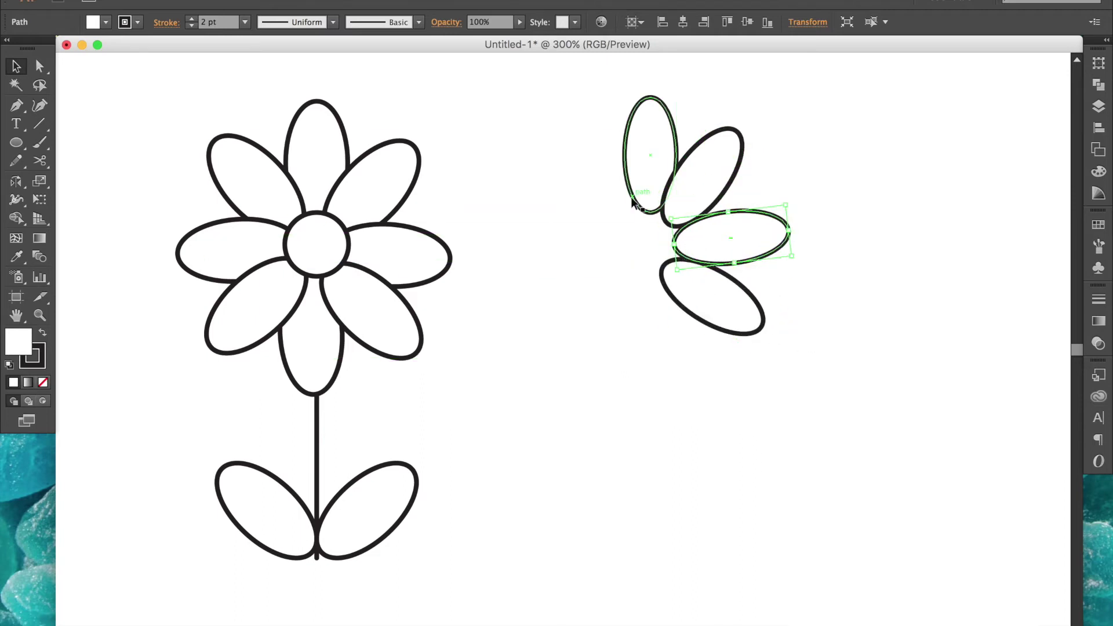
- Copy the upright top petal and place the duplicate directly beneath it as the bottom petal
{"action": "left_click", "coordinate": [634, 201]}
{"action": "key", "text": "super+c"}
{"action": "key", "text": "super+v"}
{"action": "left_click_drag", "start_coordinate": [581, 307], "coordinate": [669, 282]}
- Duplicate the three right-hand petals in place, reflect the copies horizontally and position them as the flower's left-hand petals
{"action": "left_click", "coordinate": [725, 308]}
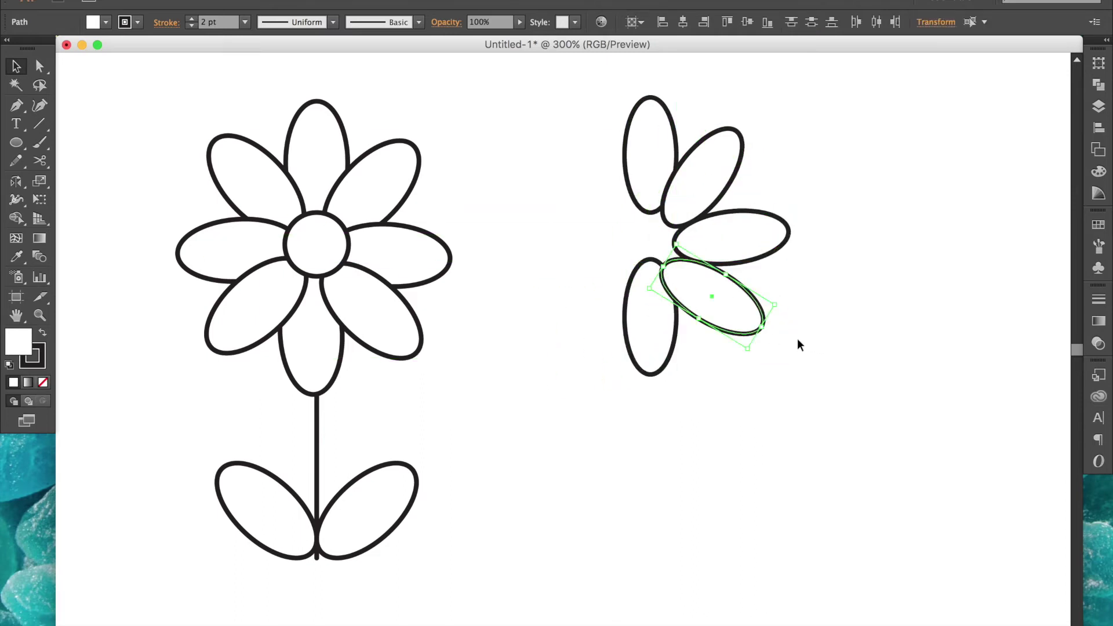
{"action": "left_click_drag", "start_coordinate": [799, 340], "coordinate": [712, 142]}
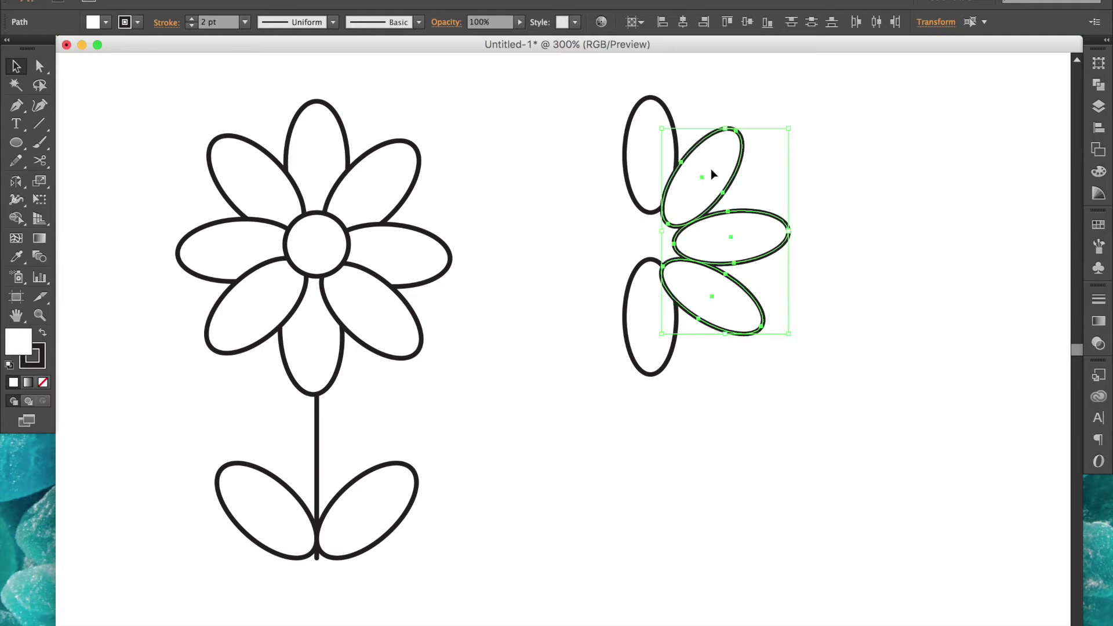
{"action": "key", "text": "super+c"}
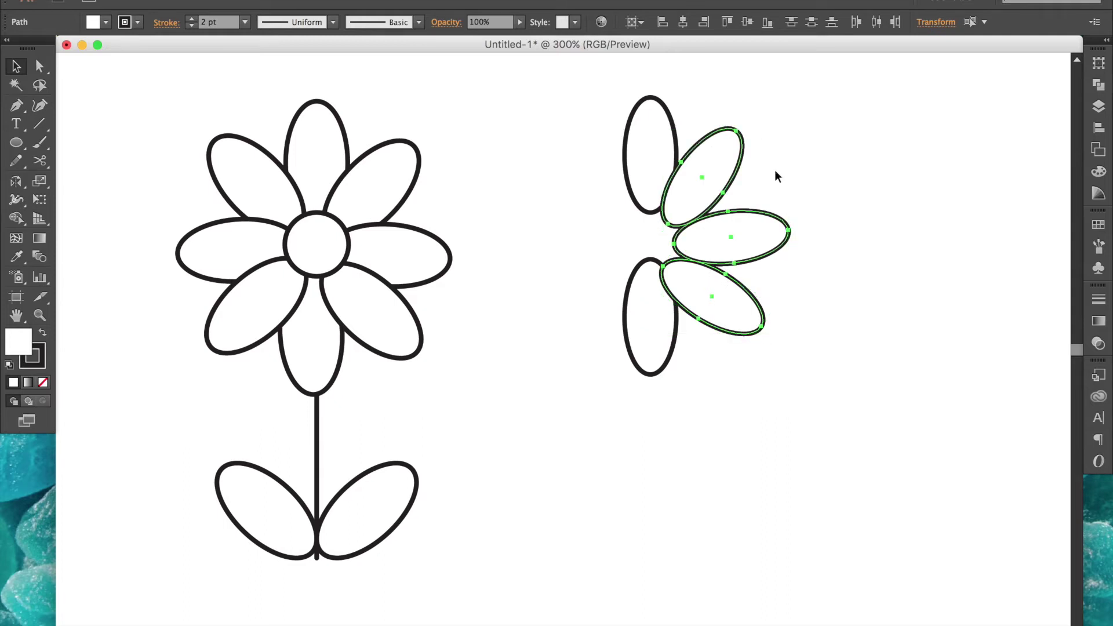
{"action": "key", "text": "super+shift+b"}
{"action": "key", "text": "o"}
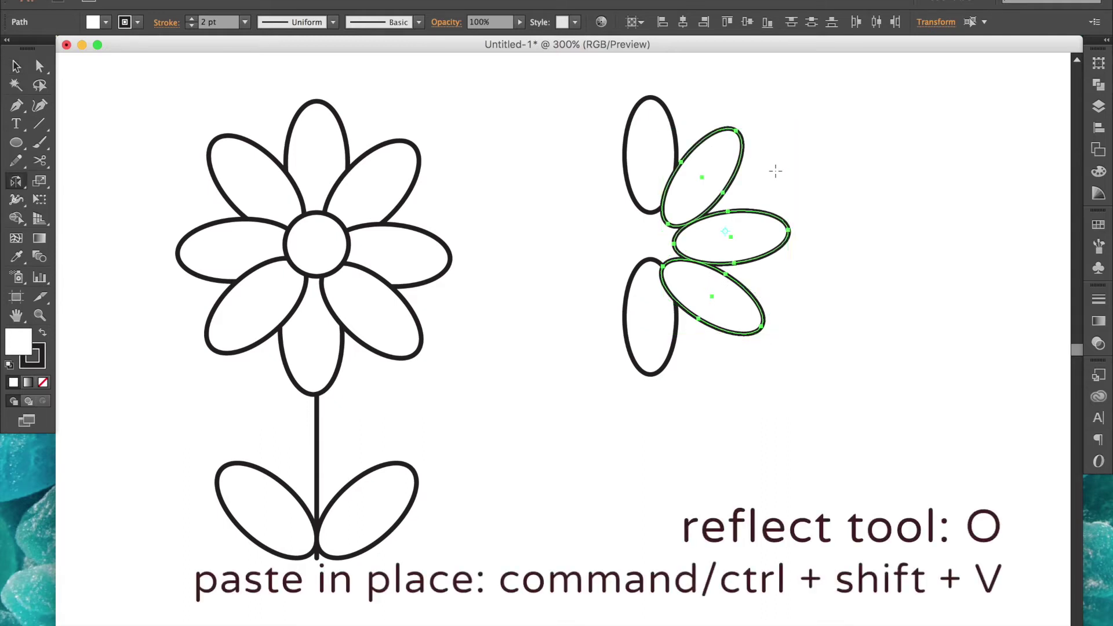
{"action": "left_click_drag", "start_coordinate": [783, 214], "coordinate": [637, 231]}
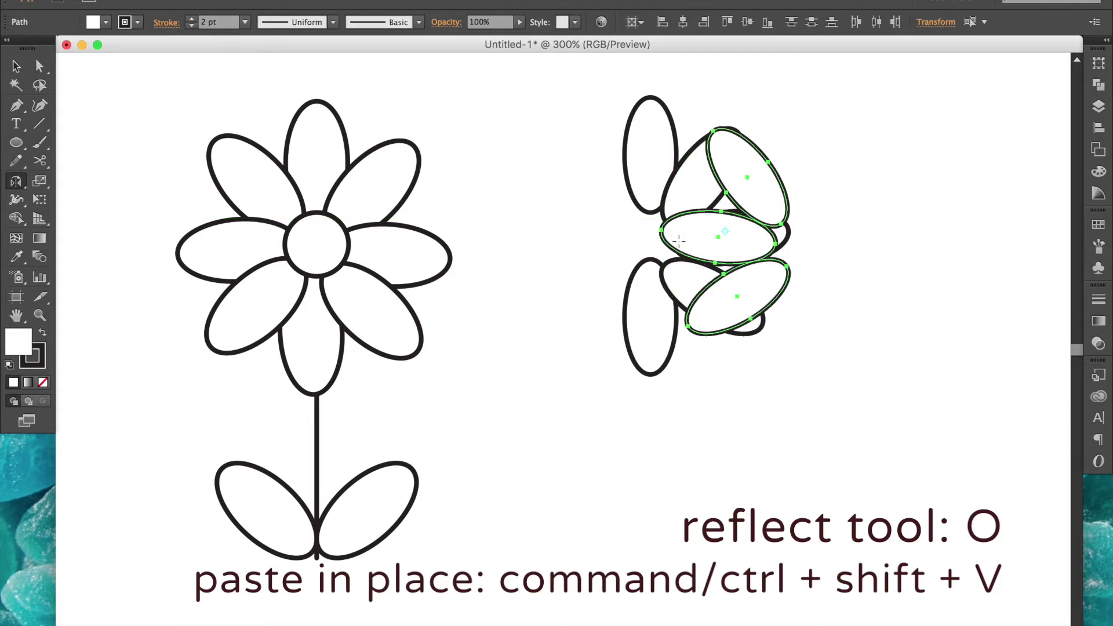
{"action": "key", "text": "v"}
{"action": "left_click_drag", "start_coordinate": [720, 235], "coordinate": [567, 237]}
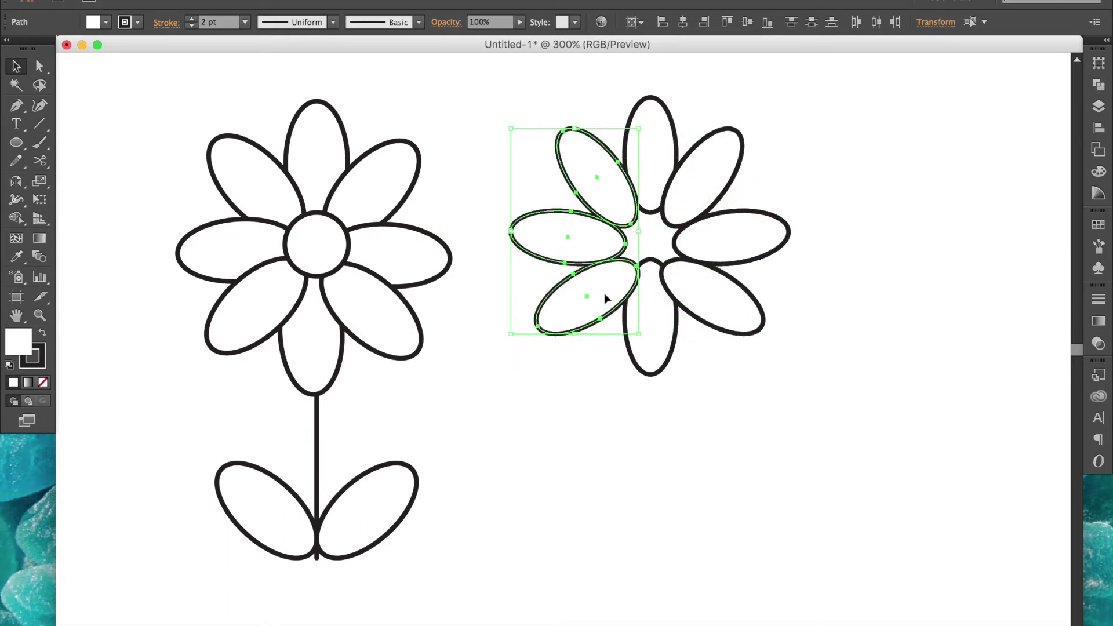
{"action": "key", "text": "Right"}
{"action": "key", "text": "ctrl+shift+a"}
- Draw a circle over the inner petal ends as the flower's centre
{"action": "key", "text": "l"}
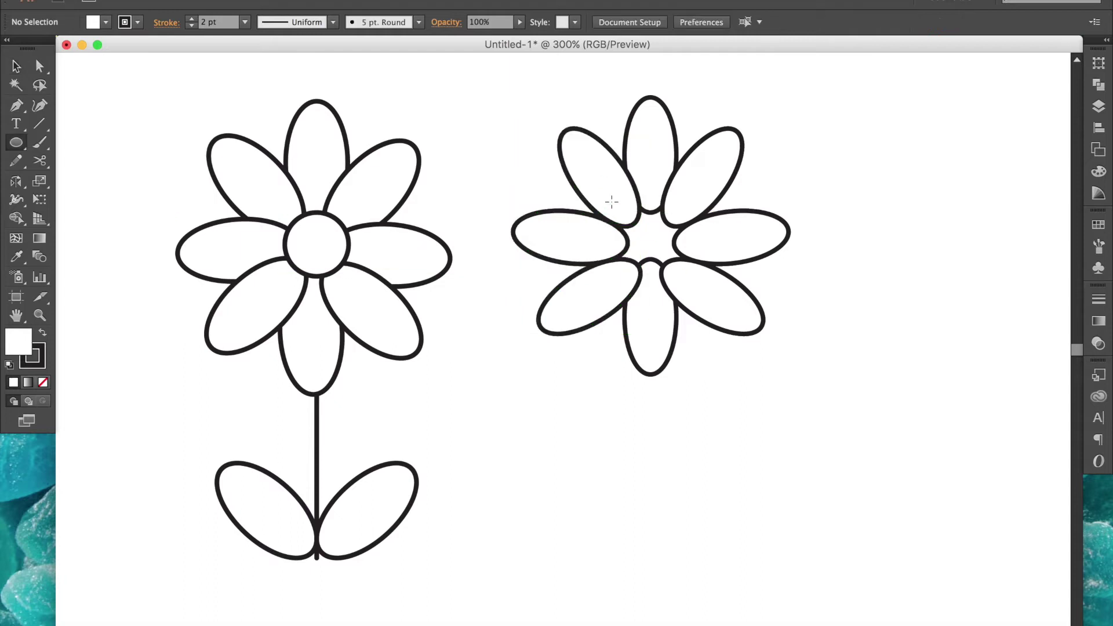
{"action": "left_click_drag", "start_coordinate": [611, 200], "coordinate": [688, 276]}
{"action": "key", "text": "v"}
{"action": "left_click", "coordinate": [699, 412]}
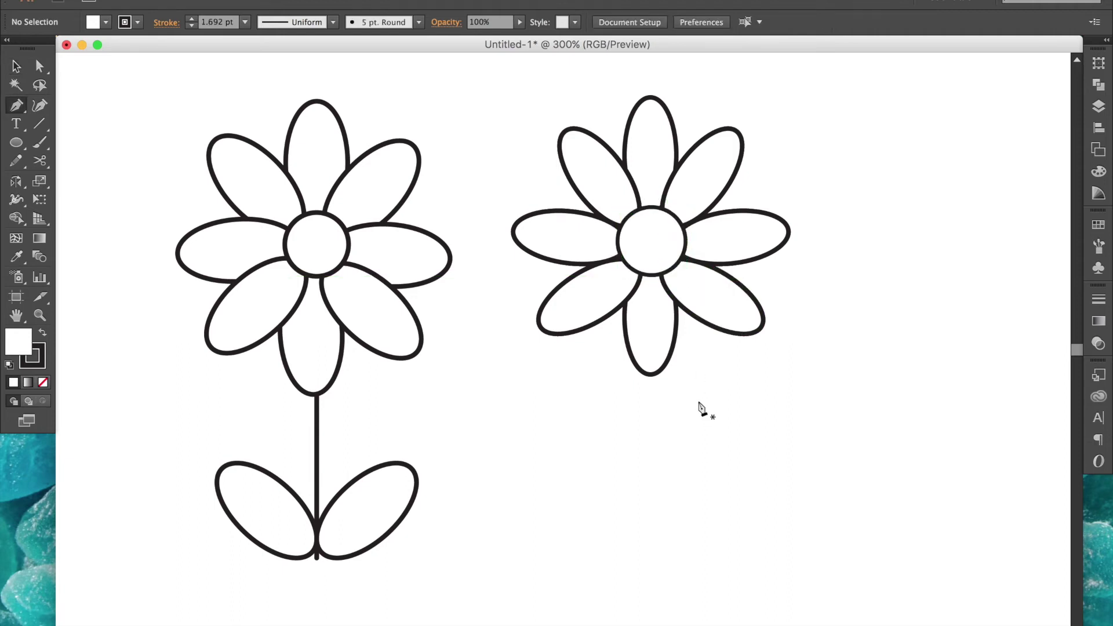
- Draw a vertical stem about 1.9 in long down from the flower's centre with the Pen tool and send it to the back
{"action": "left_click", "coordinate": [651, 241]}
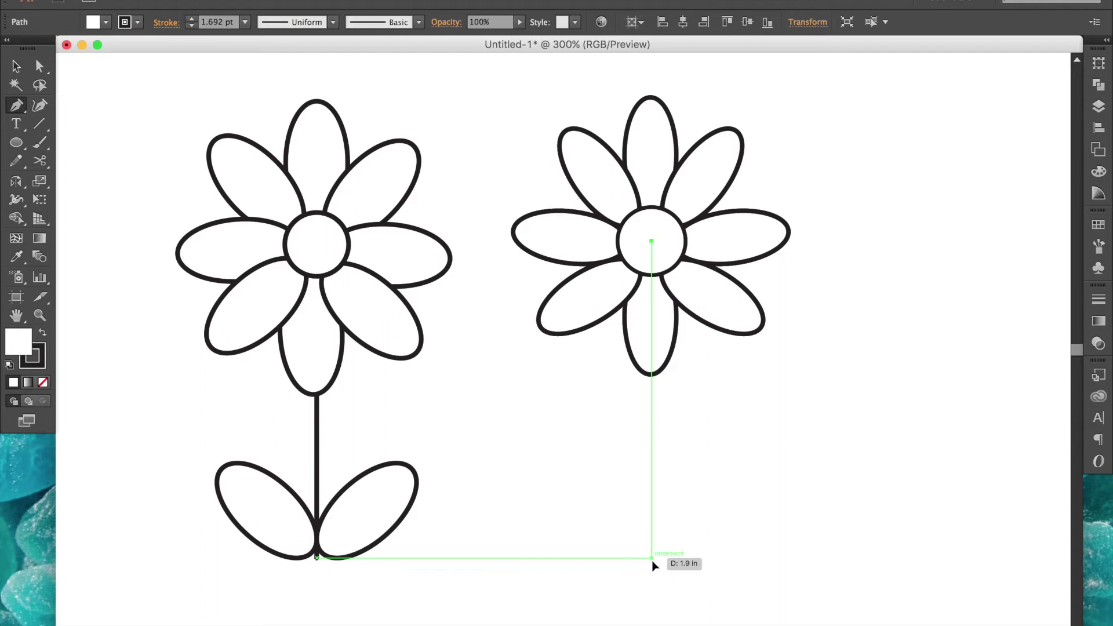
{"action": "left_click", "coordinate": [652, 558]}
{"action": "key", "text": "super+shift+bracketleft"}
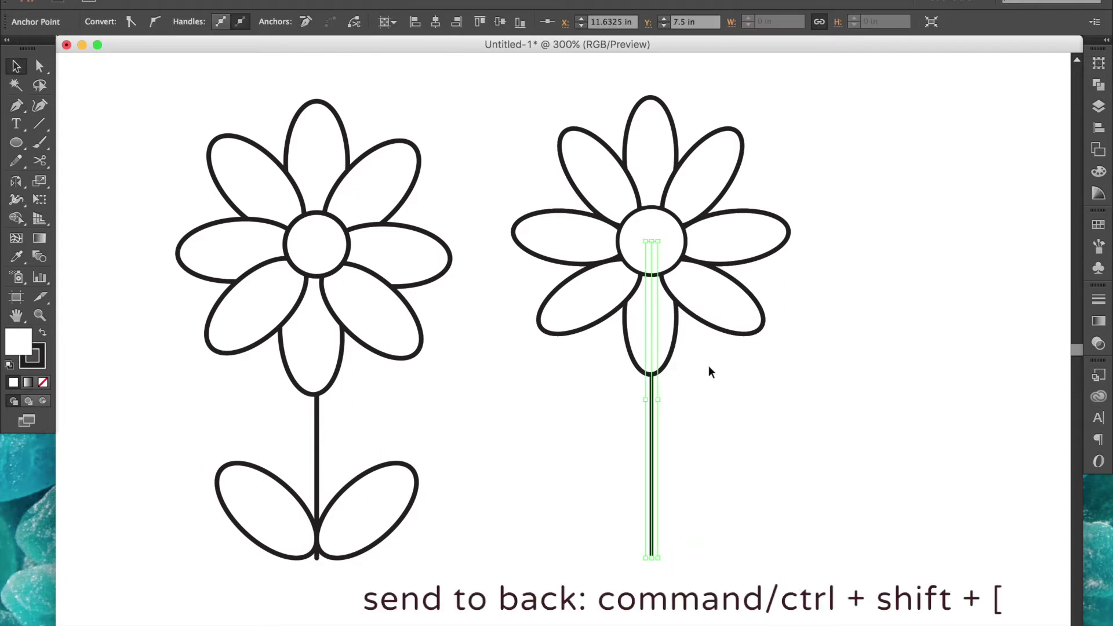
- Copy the upper-right petal and place the duplicate at the stem's base as the right leaf
{"action": "left_click", "coordinate": [740, 261]}
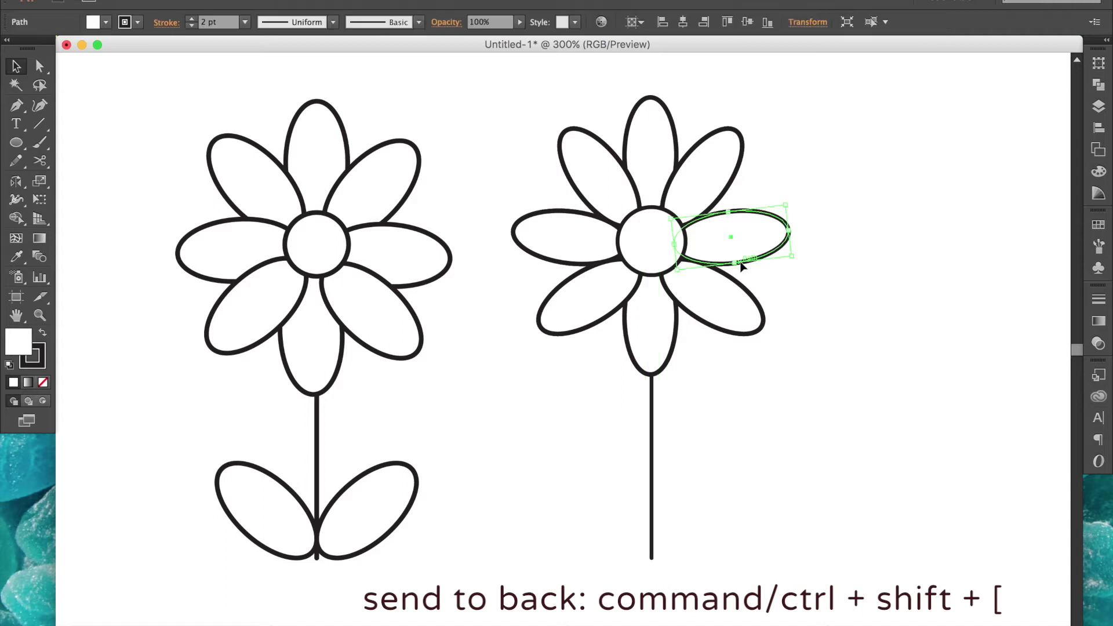
{"action": "left_click", "coordinate": [705, 184]}
{"action": "key", "text": "super+c"}
{"action": "key", "text": "super+v"}
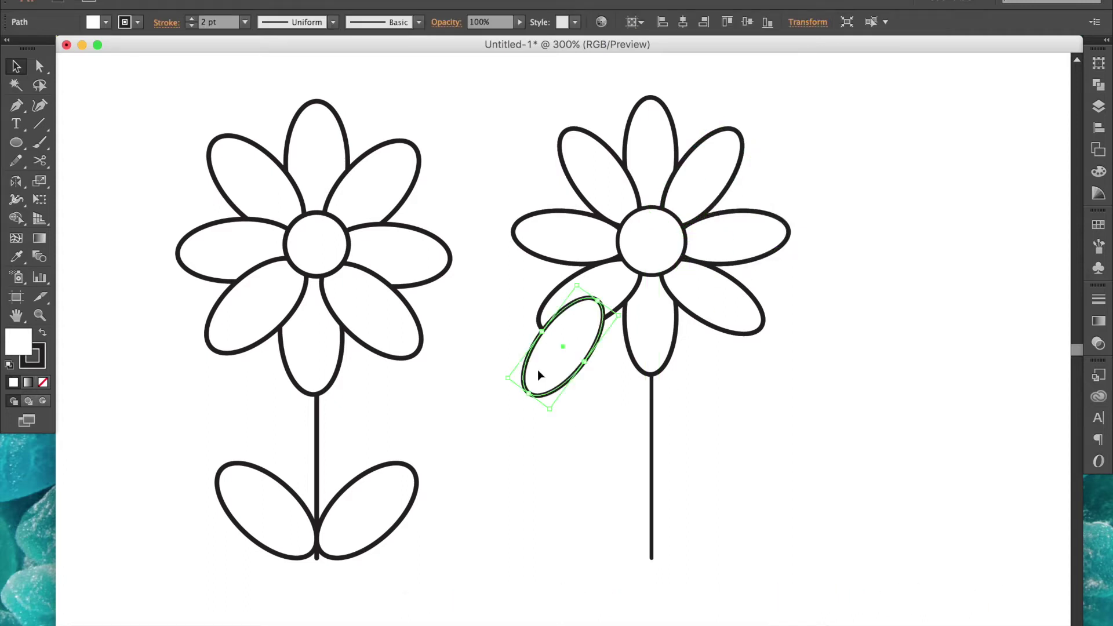
{"action": "left_click_drag", "start_coordinate": [537, 370], "coordinate": [665, 541]}
- Duplicate the right leaf, reflect the copy and place it on the opposite side of the stem's base
{"action": "key", "text": "super+c"}
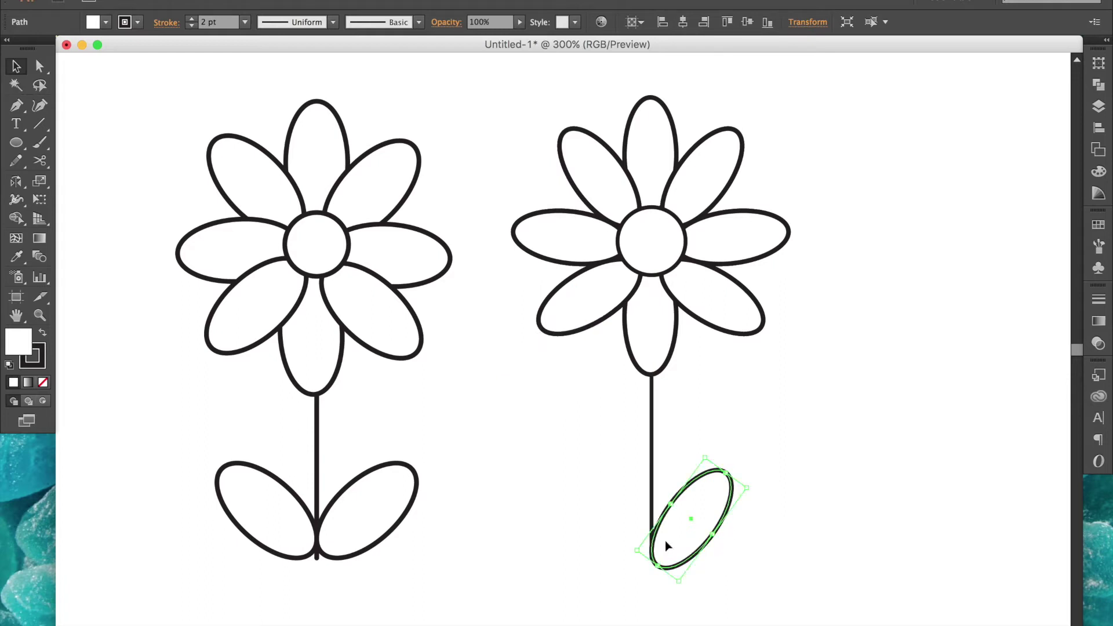
{"action": "key", "text": "o"}
{"action": "left_click_drag", "start_coordinate": [708, 582], "coordinate": [635, 544]}
{"action": "key", "text": "v"}
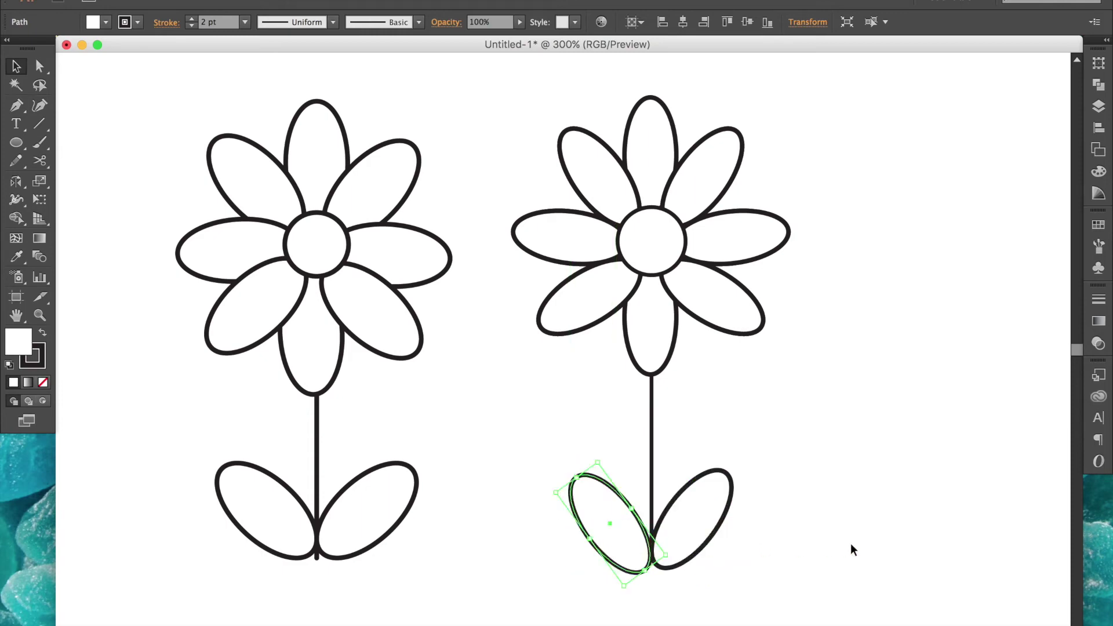
{"action": "left_click", "coordinate": [851, 546]}
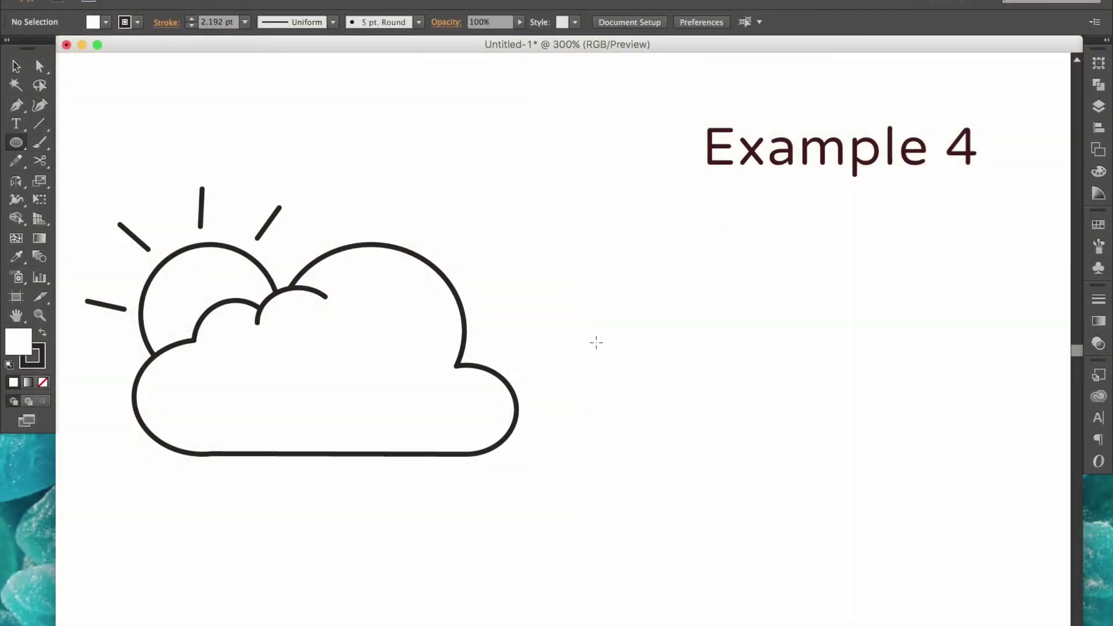
- Draw a medium circle and two smaller overlapping circles beside Example 4 as the cloud's left bumps, adjusting the middle one's position
{"action": "key", "text": "l"}
{"action": "left_click_drag", "start_coordinate": [621, 327], "coordinate": [736, 445]}
{"action": "left_click_drag", "start_coordinate": [684, 309], "coordinate": [755, 380]}
{"action": "left_click_drag", "start_coordinate": [745, 287], "coordinate": [789, 352]}
{"action": "key", "text": "v"}
{"action": "left_click_drag", "start_coordinate": [705, 355], "coordinate": [698, 354]}
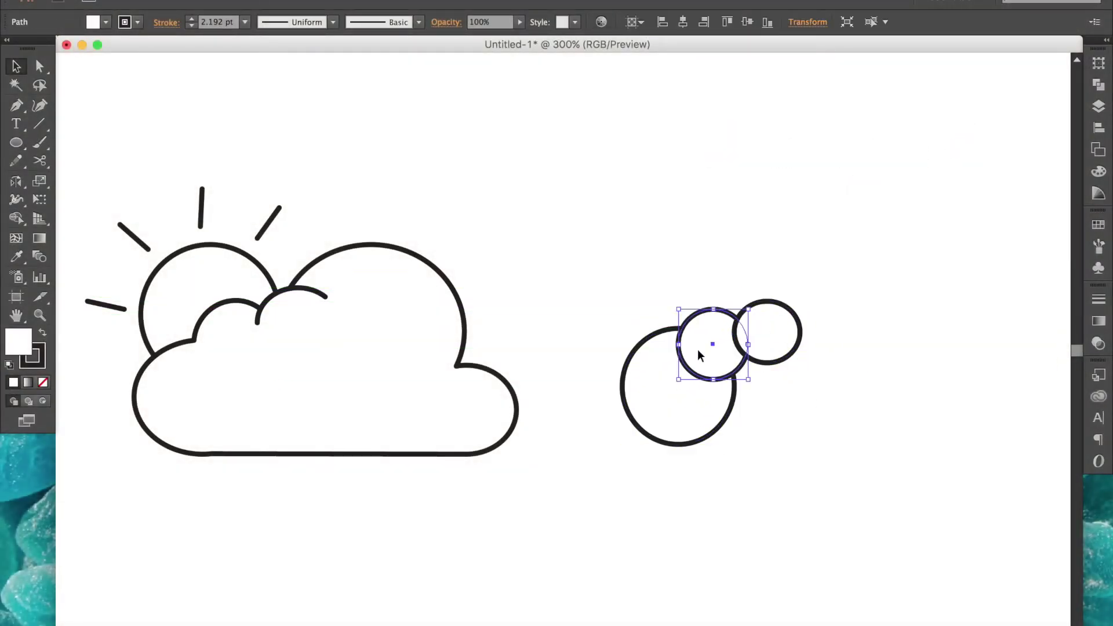
- Add a large circle for the cloud's tallest bump and a smaller one overlapping its lower right, level with the leftmost circle's base
{"action": "key", "text": "l"}
{"action": "left_click_drag", "start_coordinate": [785, 244], "coordinate": [955, 418]}
{"action": "left_click_drag", "start_coordinate": [900, 362], "coordinate": [986, 446]}
- Draw a closed four-sided Pen path with a horizontal base joining the outer circles' bottoms, filling the gap between the cloud circles
{"action": "key", "text": "p"}
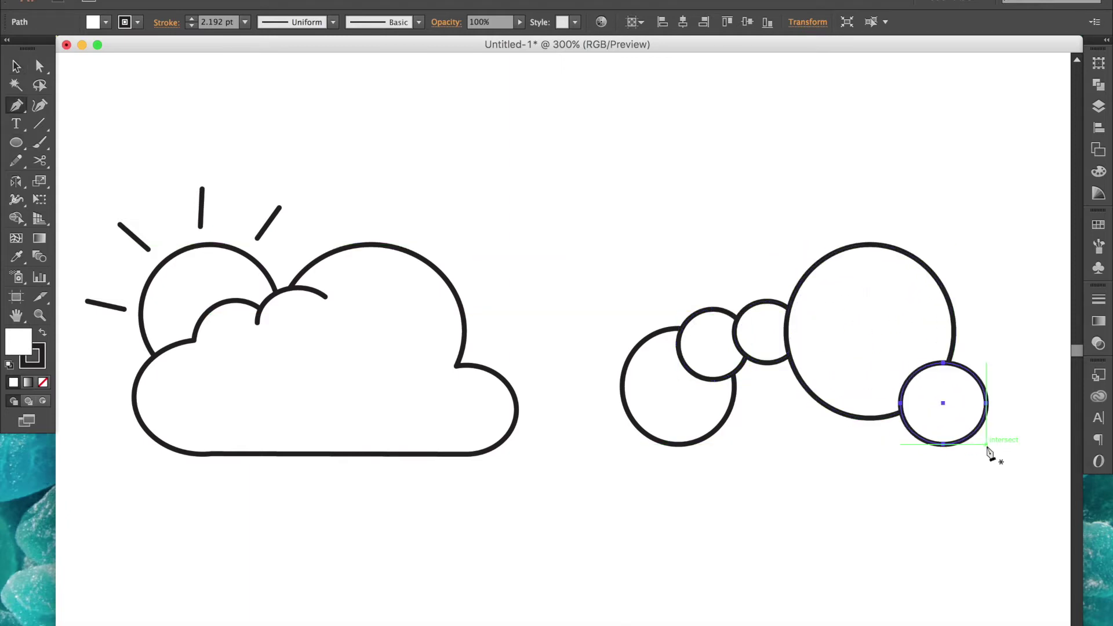
{"action": "left_click", "coordinate": [680, 444]}
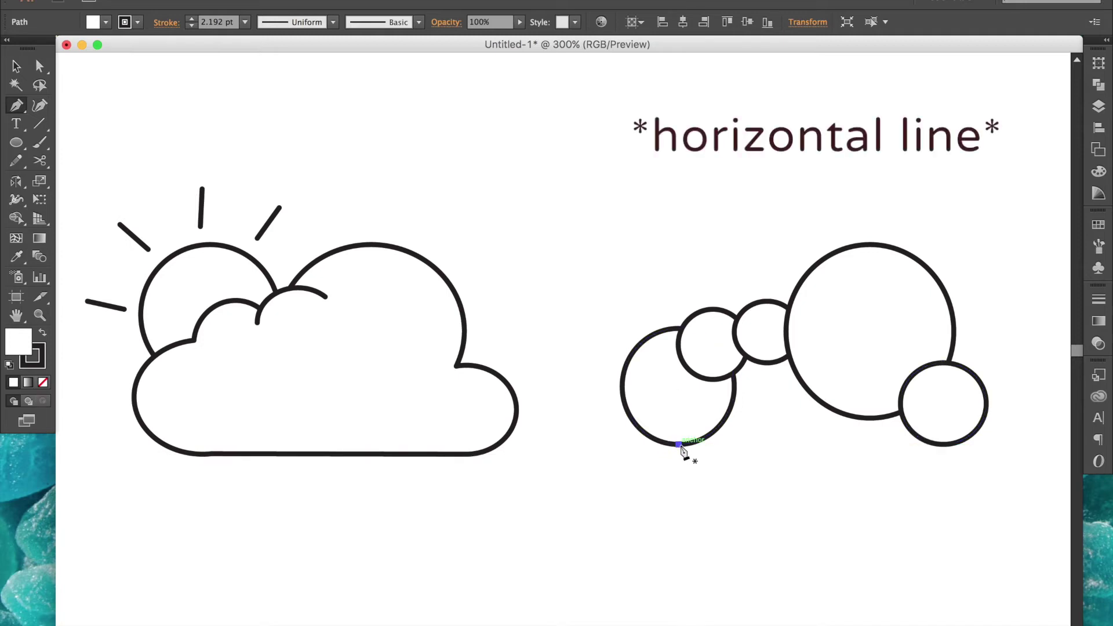
{"action": "left_click", "coordinate": [944, 445]}
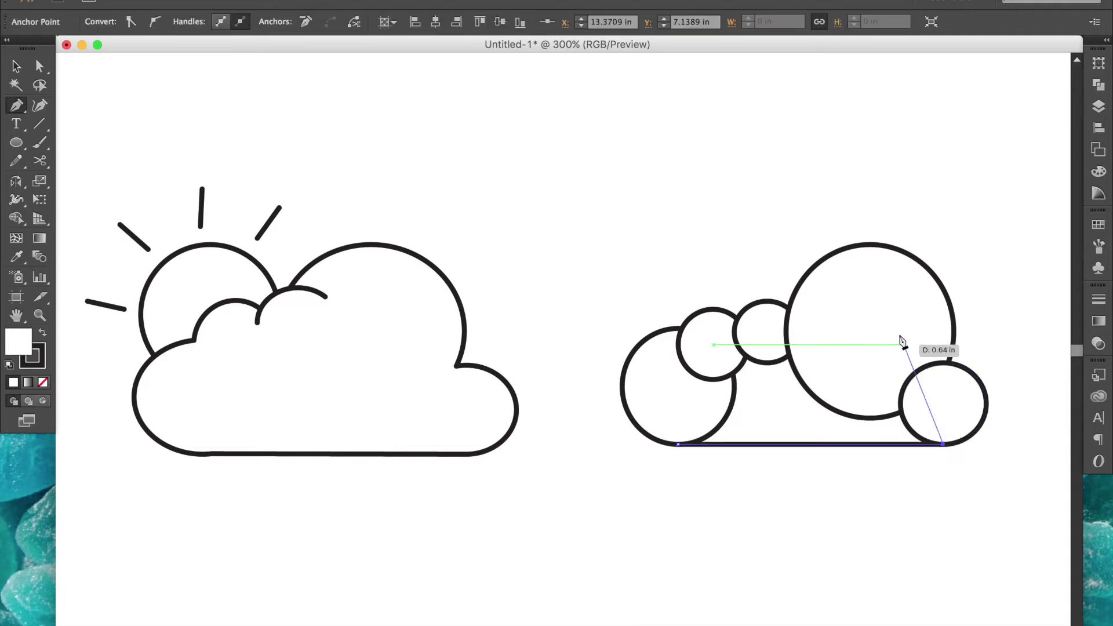
{"action": "left_click", "coordinate": [903, 329]}
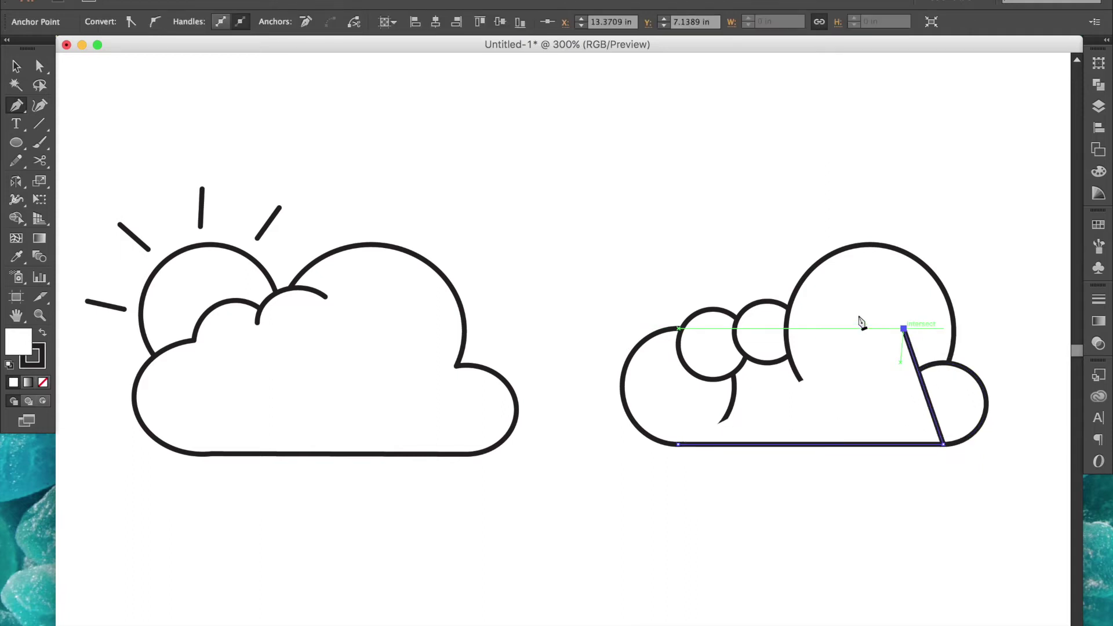
{"action": "left_click", "coordinate": [676, 363]}
{"action": "left_click", "coordinate": [678, 444]}
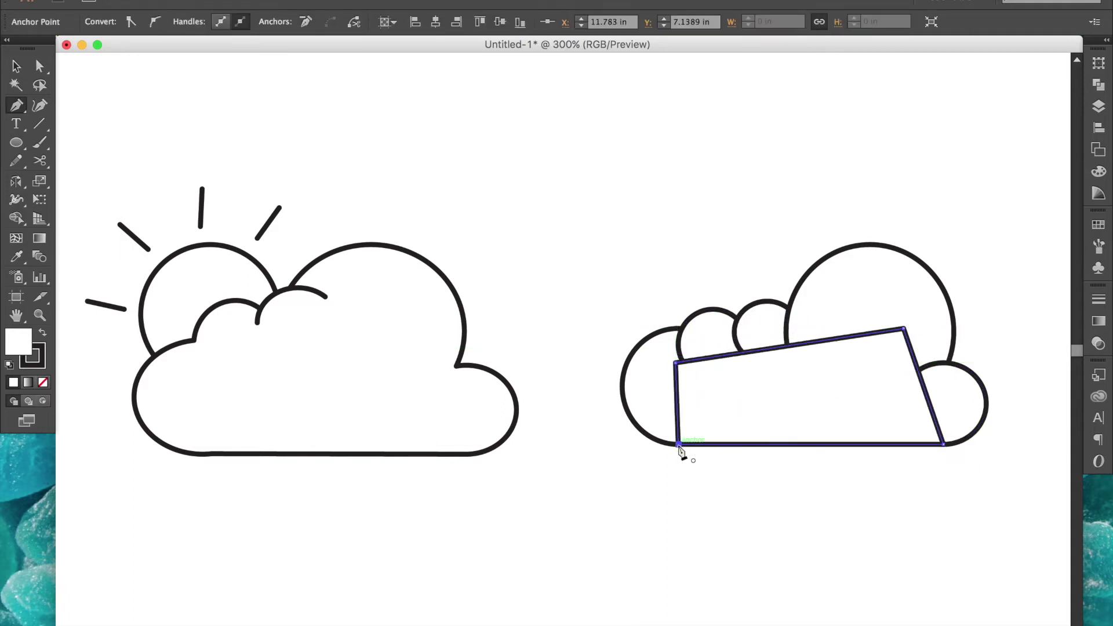
- Duplicate the small circle next to the large one in place in front and hide the copy in Layer 4
{"action": "key", "text": "v"}
{"action": "left_click", "coordinate": [767, 302]}
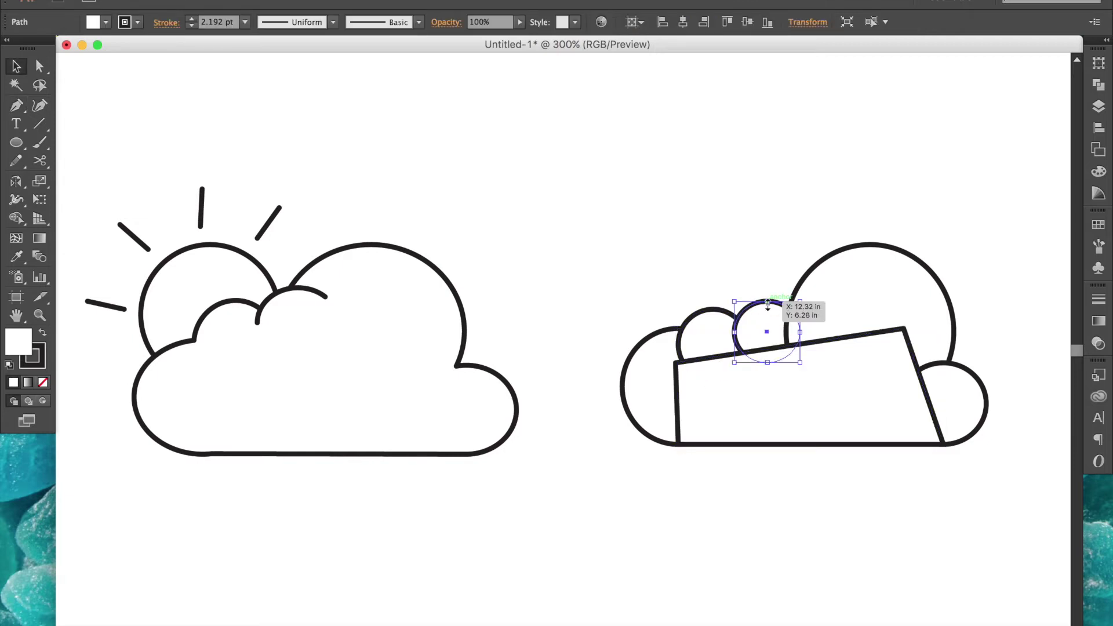
{"action": "left_click_drag", "start_coordinate": [767, 304], "coordinate": [767, 304]}
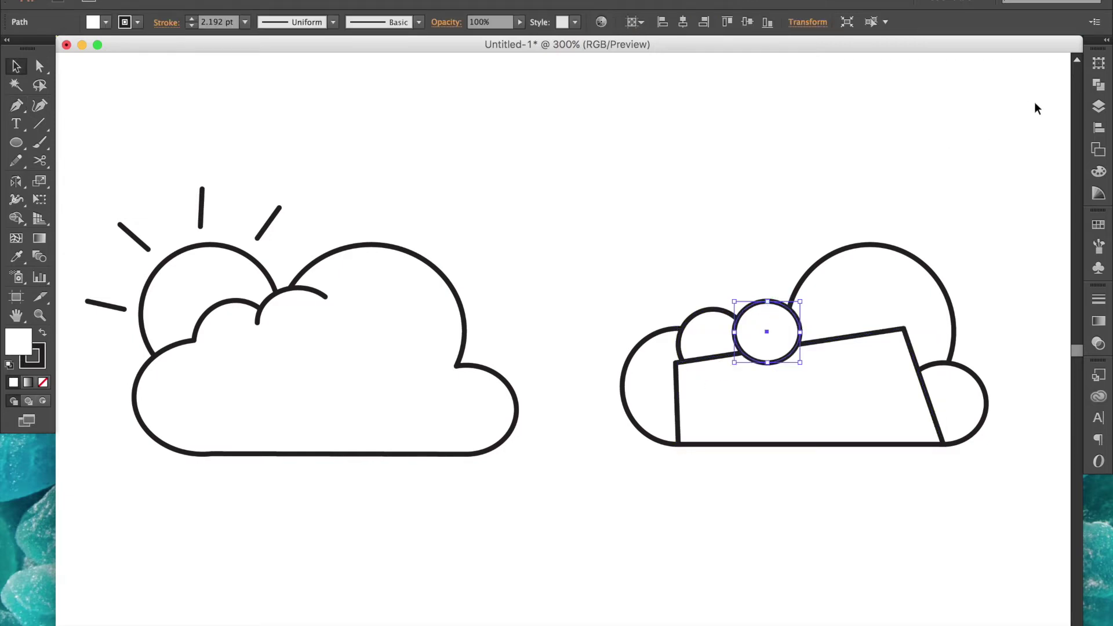
{"action": "left_click", "coordinate": [1093, 111]}
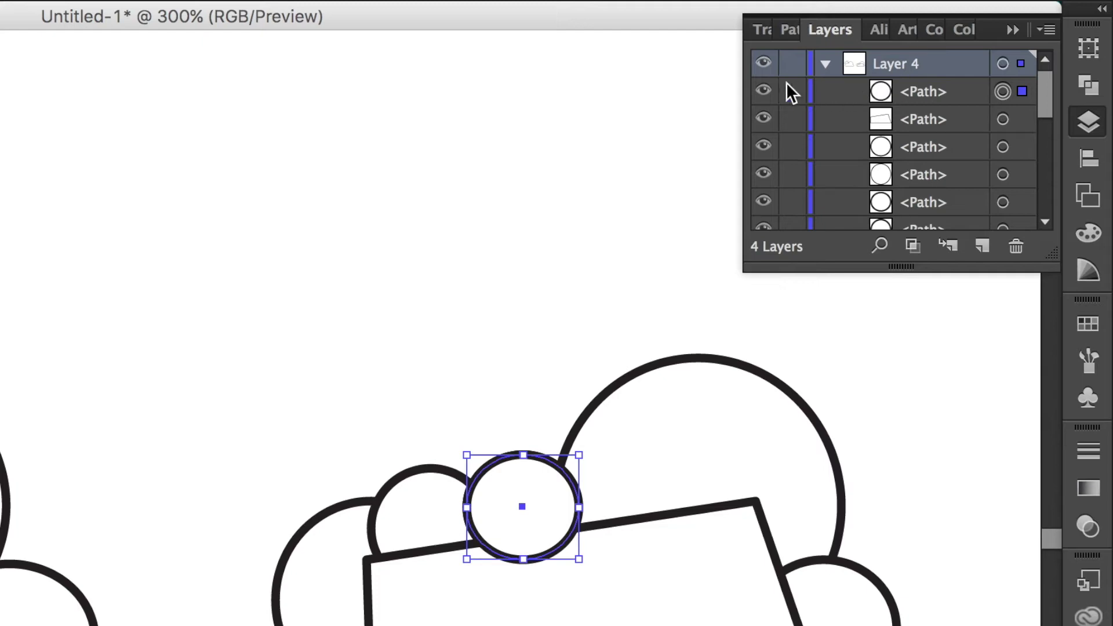
{"action": "left_click", "coordinate": [763, 91]}
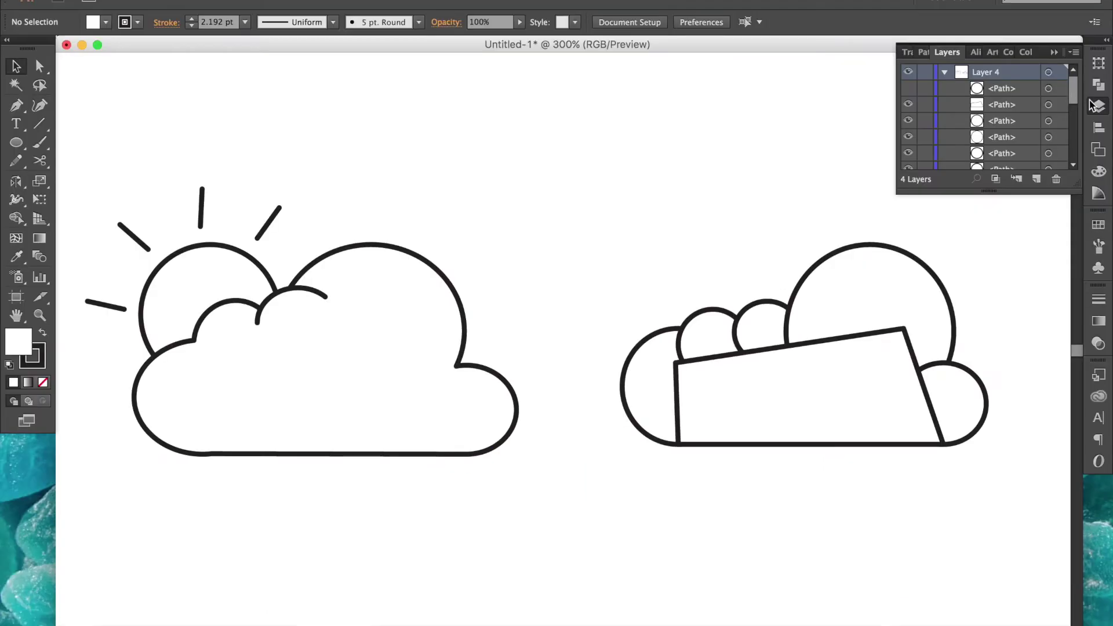
{"action": "left_click", "coordinate": [1095, 107]}
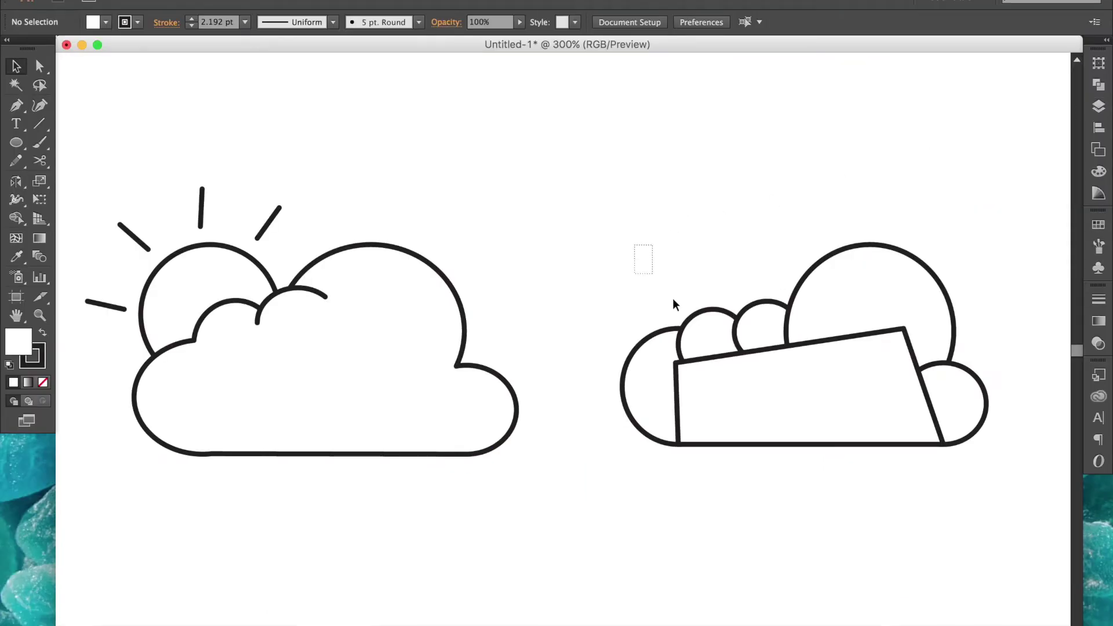
- Select all visible cloud circles and the four-sided path and merge them into one outline with Unite
{"action": "left_click_drag", "start_coordinate": [809, 399], "coordinate": [948, 465]}
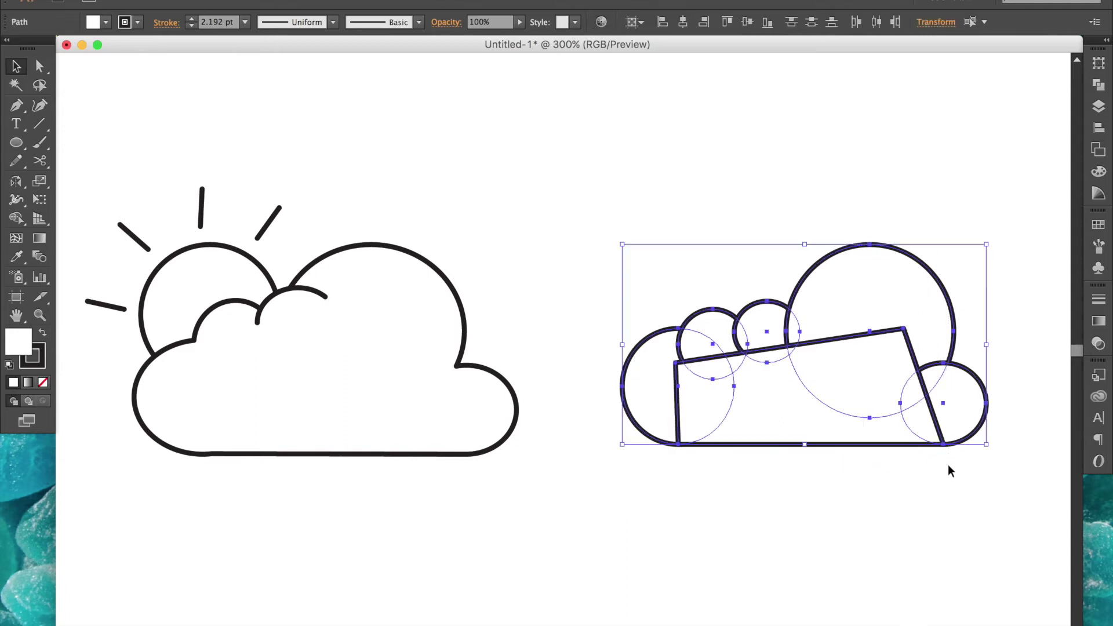
{"action": "left_click", "coordinate": [1099, 87]}
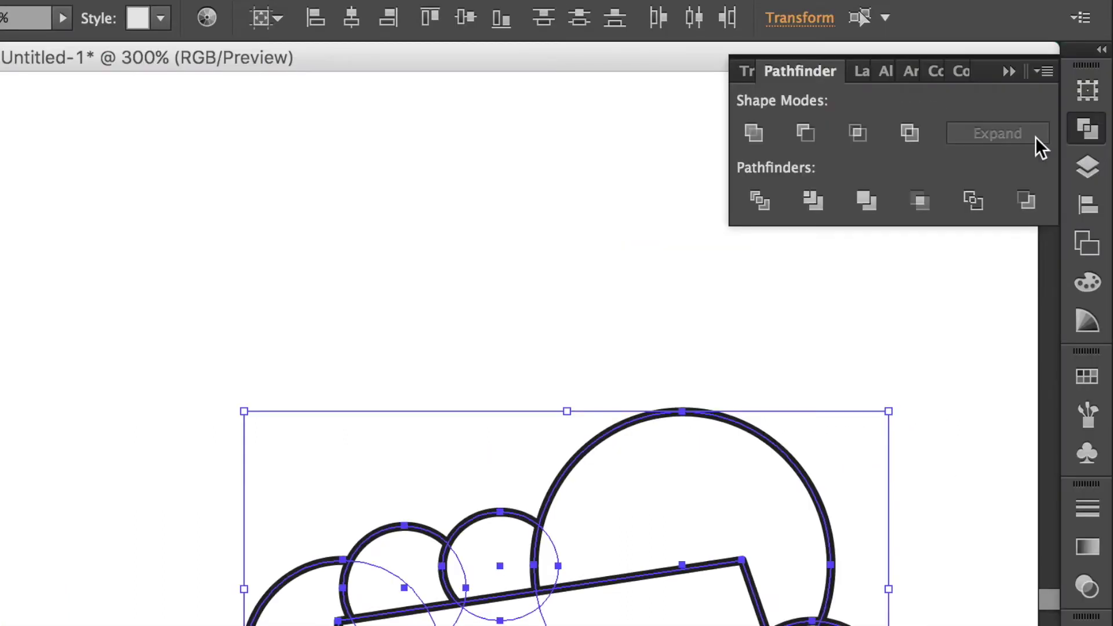
{"action": "left_click", "coordinate": [751, 132]}
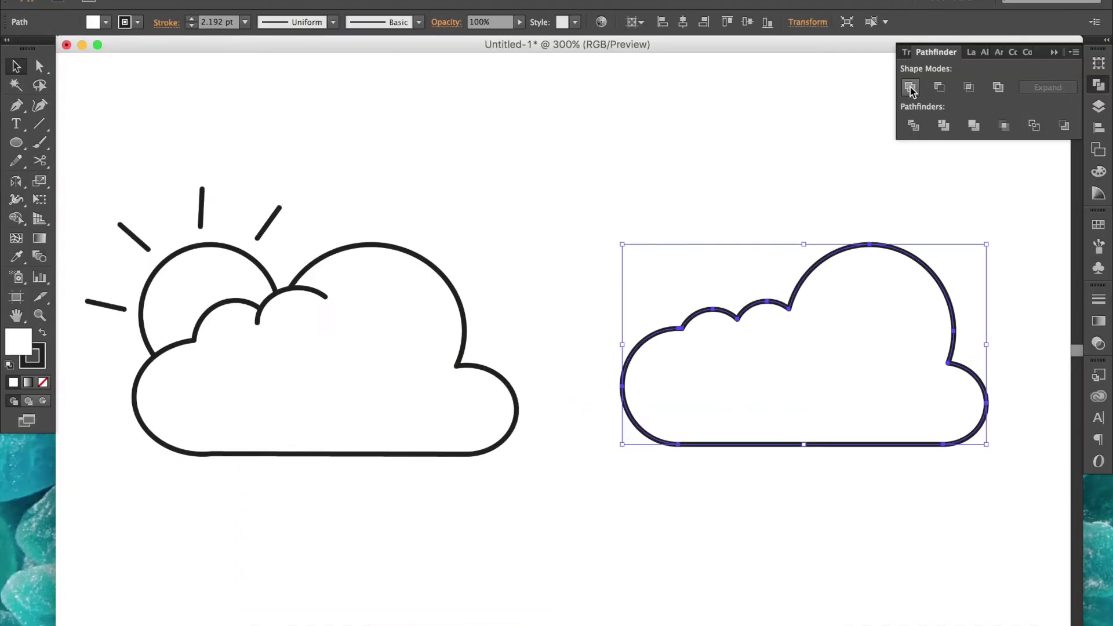
- Show the hidden circle copy and trim it to an open arc over the cloud's bump, deleting its bottom anchor
{"action": "left_click", "coordinate": [1093, 106]}
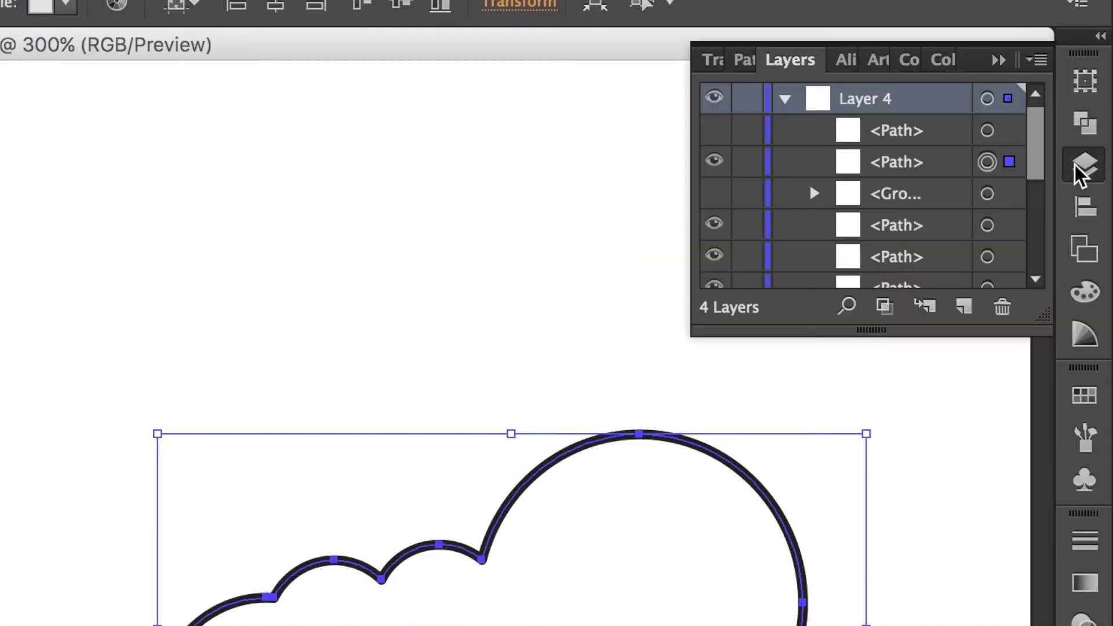
{"action": "left_click", "coordinate": [714, 130]}
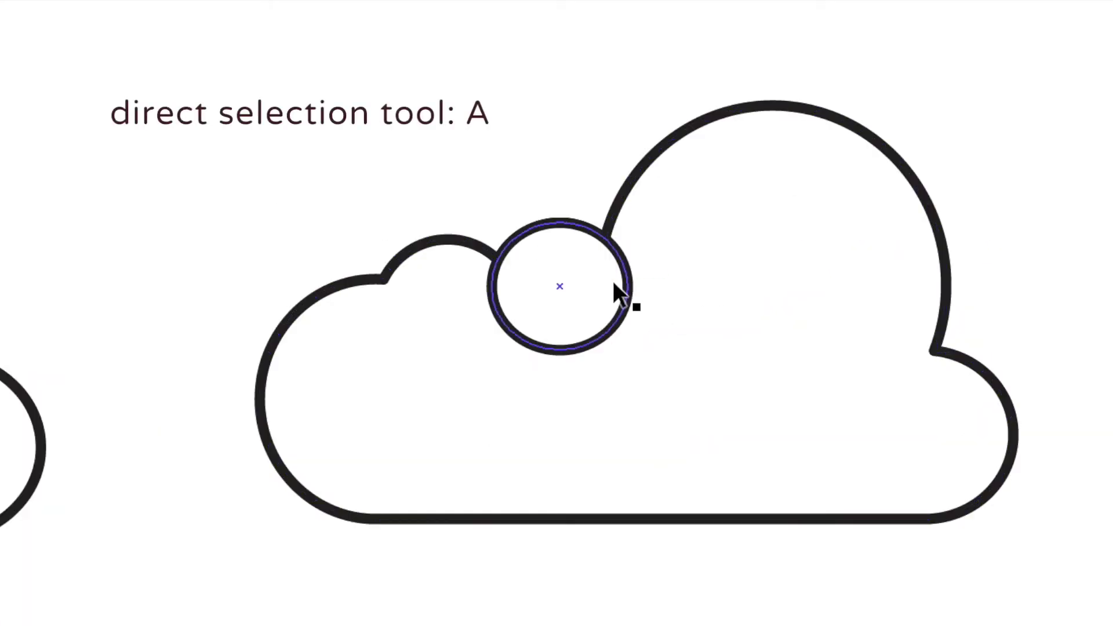
{"action": "left_click", "coordinate": [496, 606]}
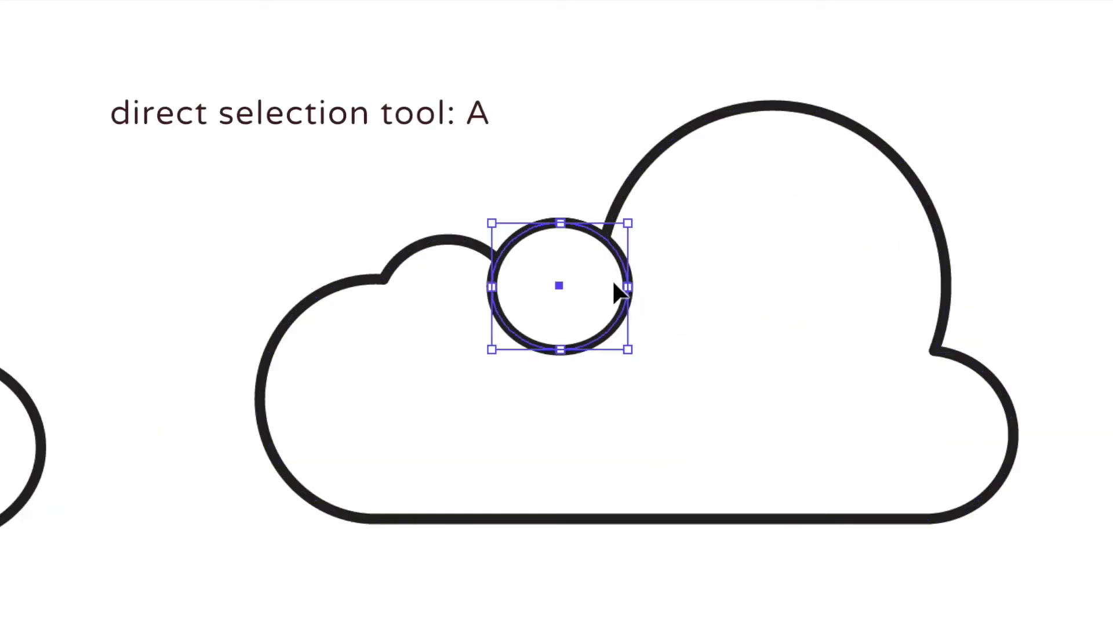
{"action": "key", "text": "a"}
{"action": "left_click", "coordinate": [560, 350]}
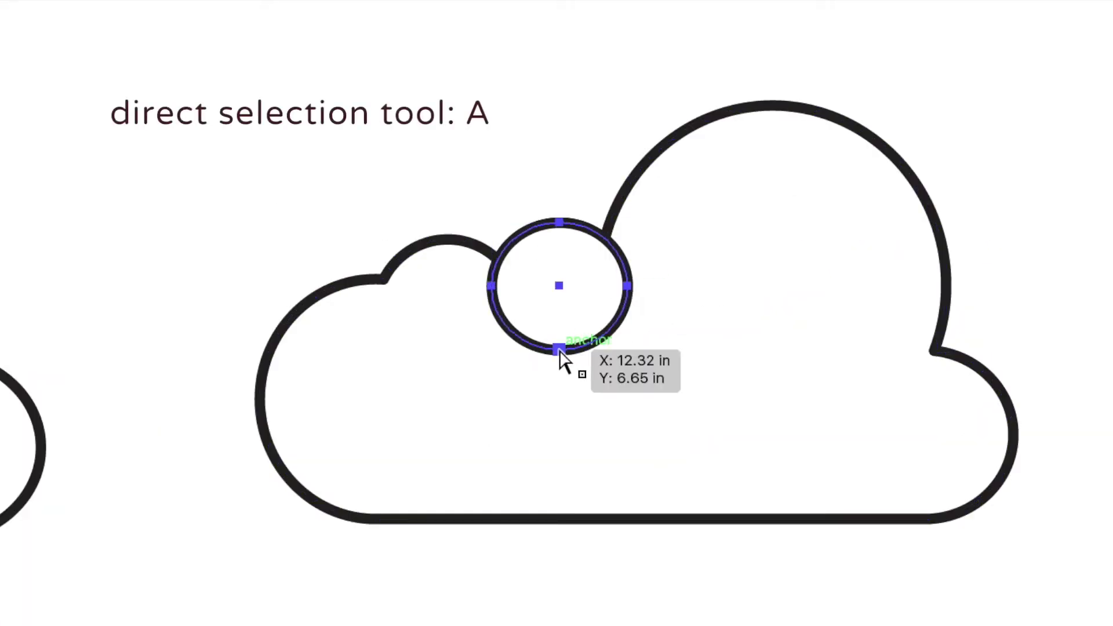
{"action": "key", "text": "Delete"}
{"action": "key", "text": "p"}
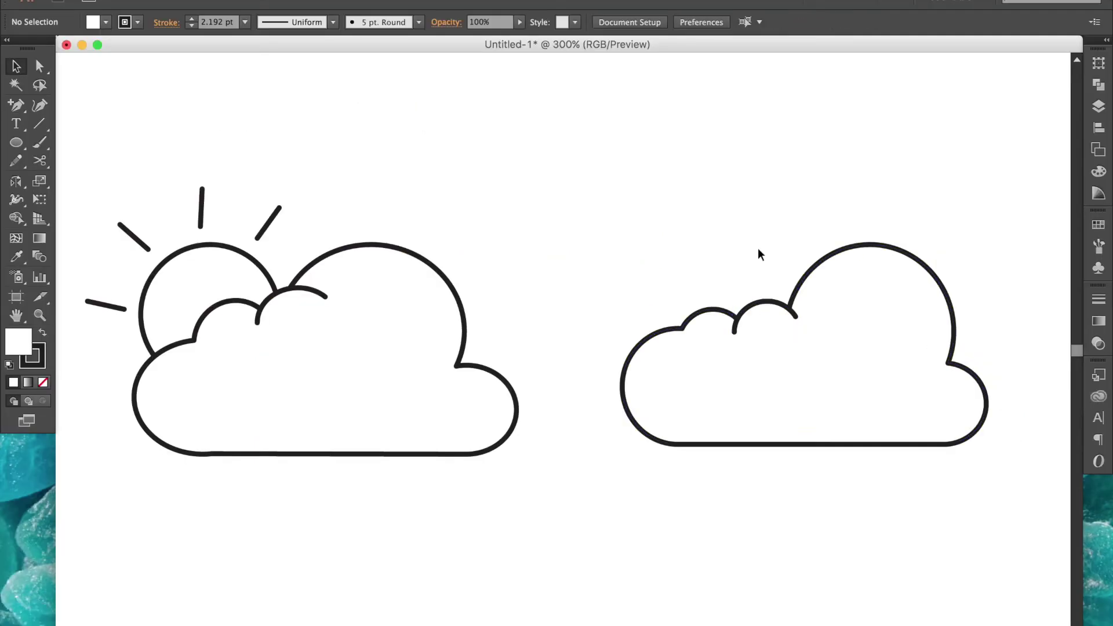
- Draw a sun circle about 0.9 in across over the cloud's two small bumps and send it behind the cloud
{"action": "key", "text": "l"}
{"action": "left_click_drag", "start_coordinate": [308, 89], "coordinate": [616, 391]}
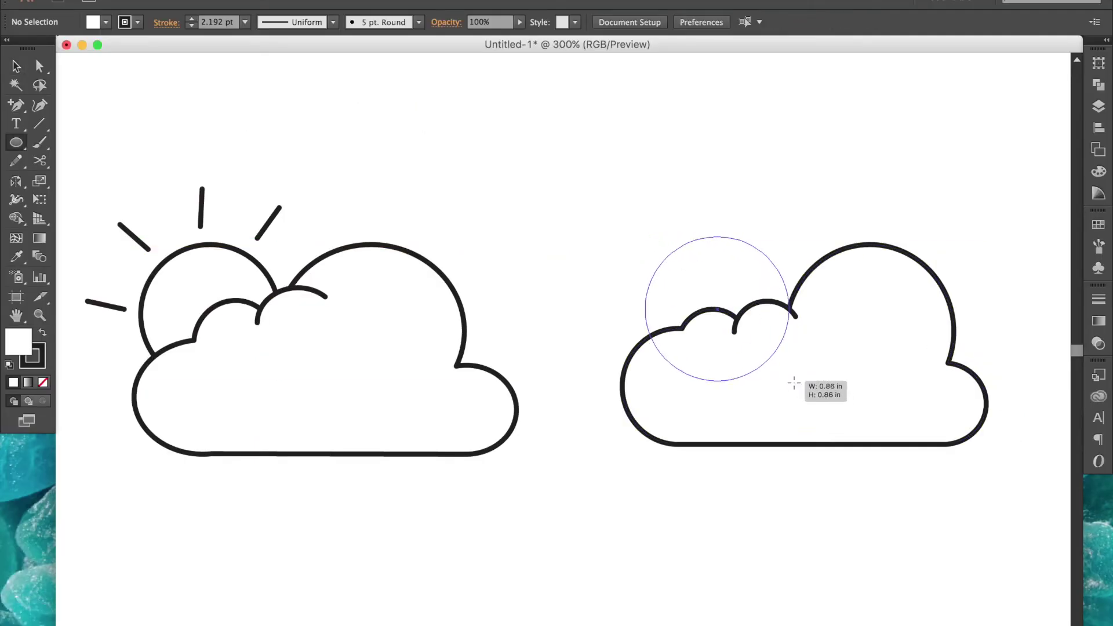
{"action": "left_click_drag", "start_coordinate": [793, 383], "coordinate": [783, 380]}
{"action": "key", "text": "v"}
{"action": "left_click_drag", "start_coordinate": [646, 237], "coordinate": [637, 237]}
{"action": "key", "text": "super+shift+bracketleft"}
- Draw short sun rays with the Pen tool around the circle's upper edge, one diagonal at the upper right and one at the upper left
{"action": "key", "text": "p"}
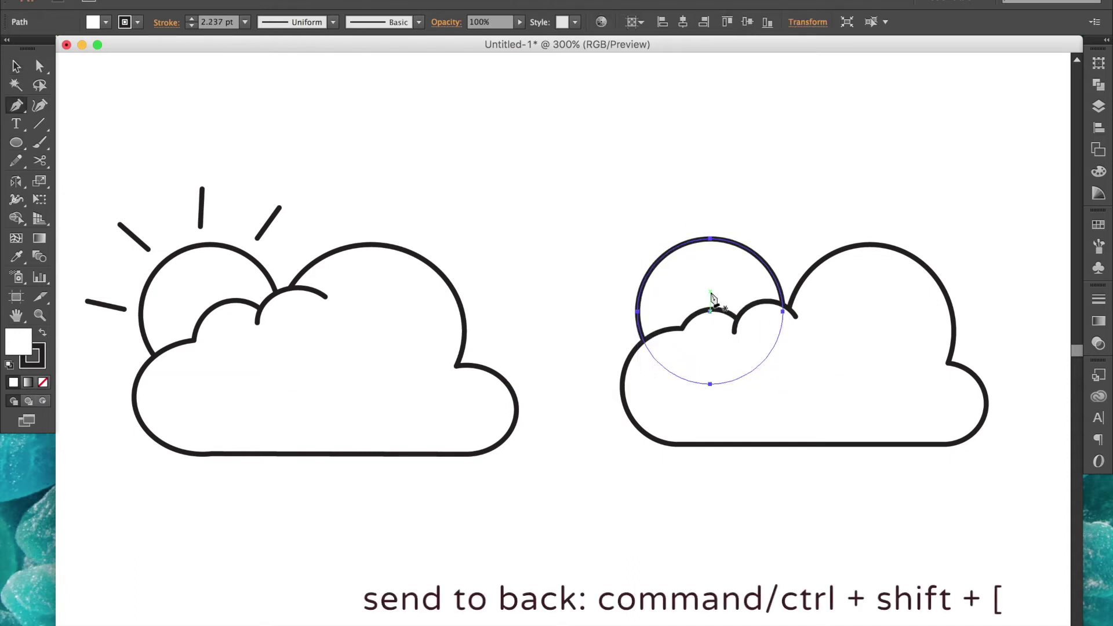
{"action": "left_click", "coordinate": [777, 237]}
{"action": "left_click", "coordinate": [801, 218]}
{"action": "key", "text": "v"}
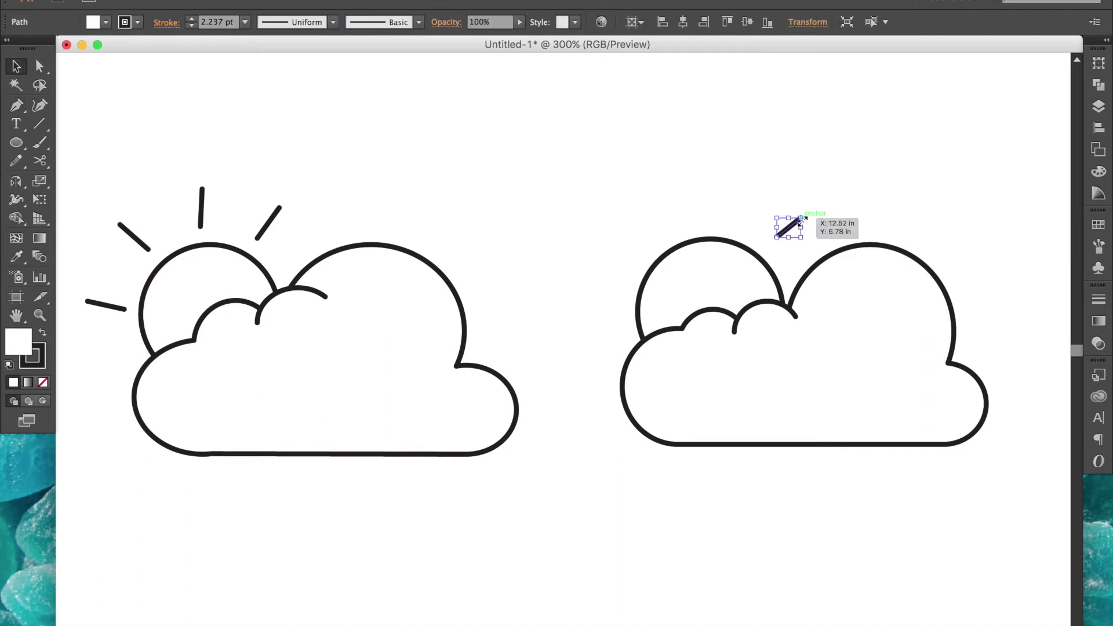
{"action": "left_click_drag", "start_coordinate": [789, 227], "coordinate": [632, 223]}
{"action": "left_click", "coordinate": [613, 213]}
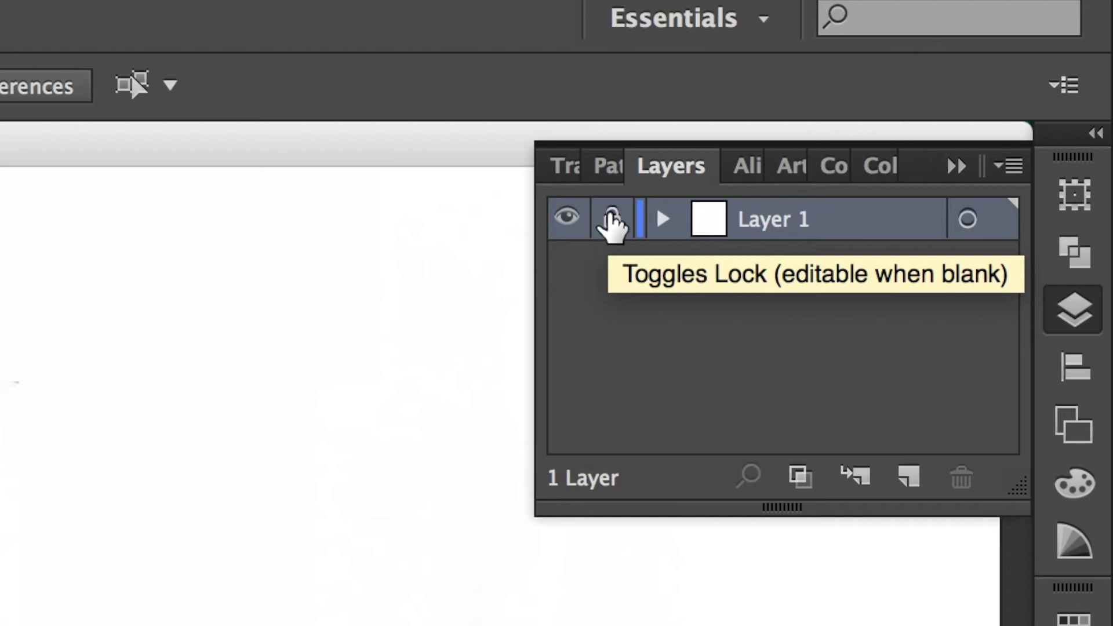
- Lock Layer 1 holding the flower sketch and add a new layer above it for tracing
{"action": "left_click", "coordinate": [612, 223]}
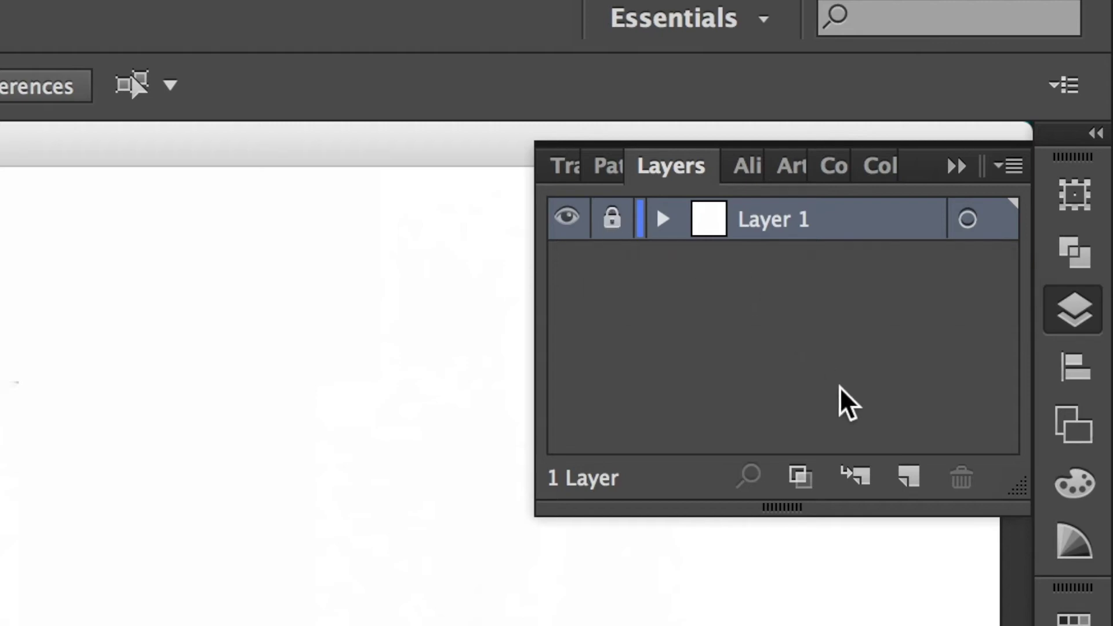
{"action": "left_click", "coordinate": [919, 470]}
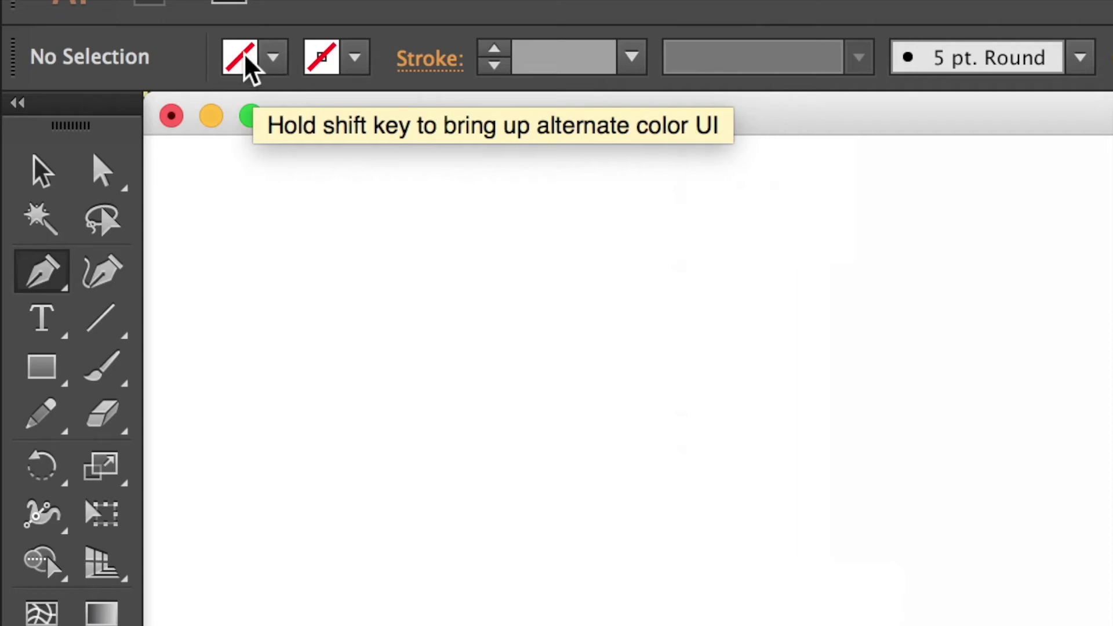
- Set the drawing colours to no fill and a black stroke
{"action": "left_click", "coordinate": [270, 60]}
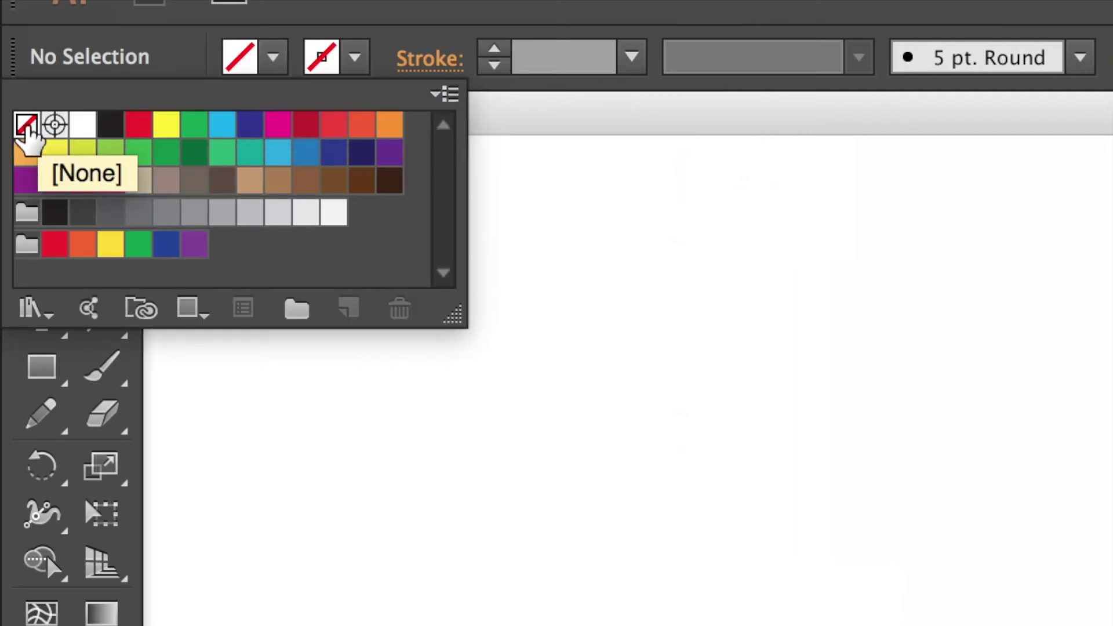
{"action": "left_click", "coordinate": [354, 58]}
{"action": "left_click", "coordinate": [354, 58]}
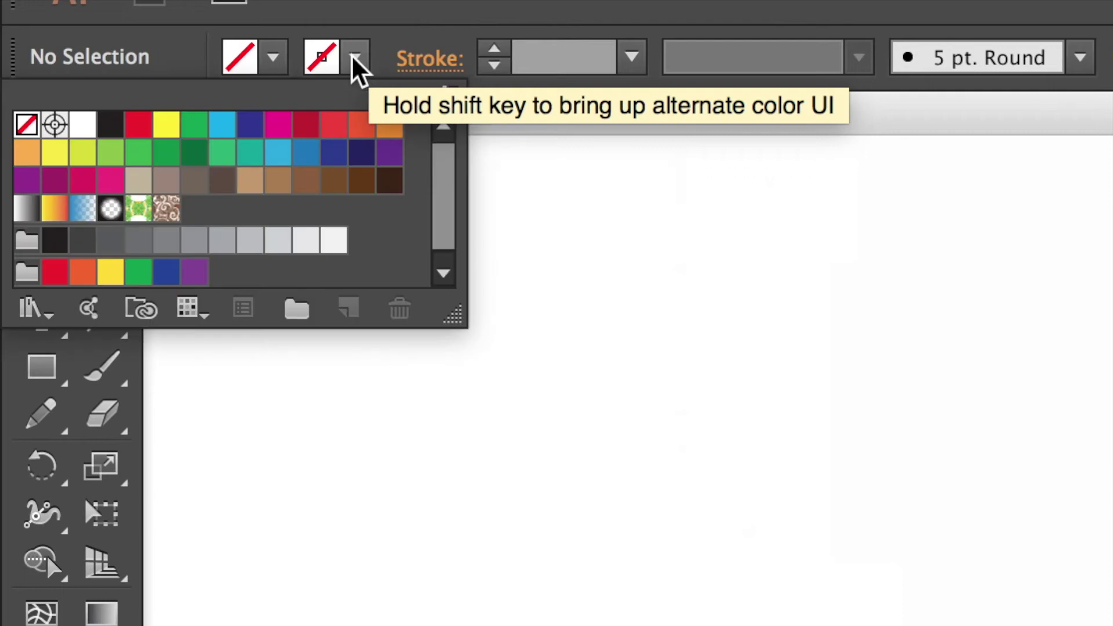
{"action": "left_click", "coordinate": [116, 132]}
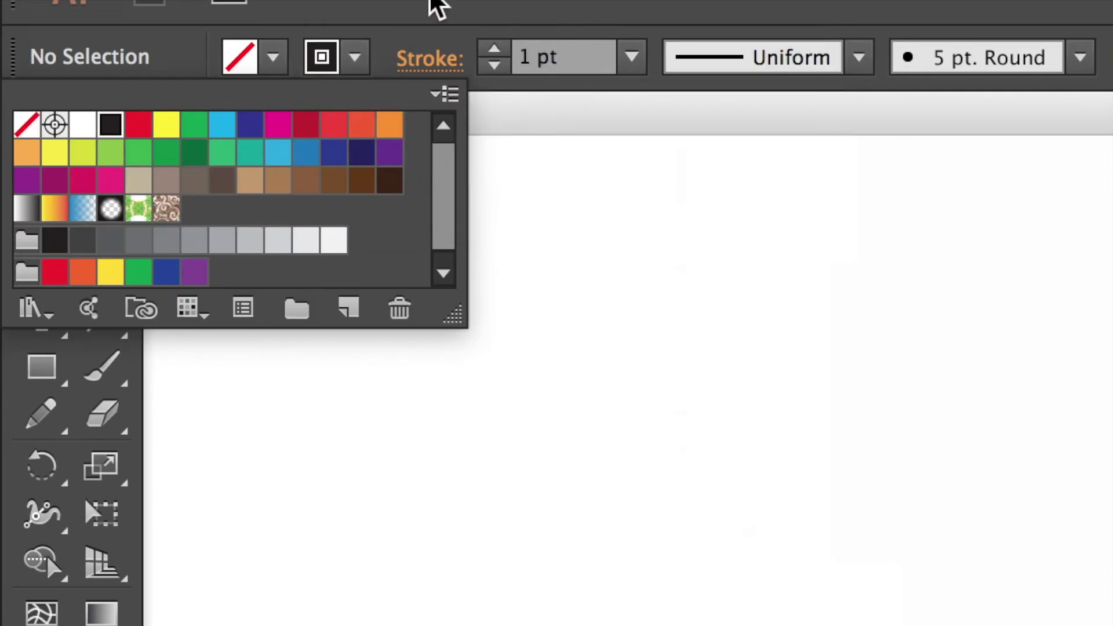
- Set the stroke weight to 2 pt with a round cap and round corner joins
{"action": "left_click", "coordinate": [494, 51]}
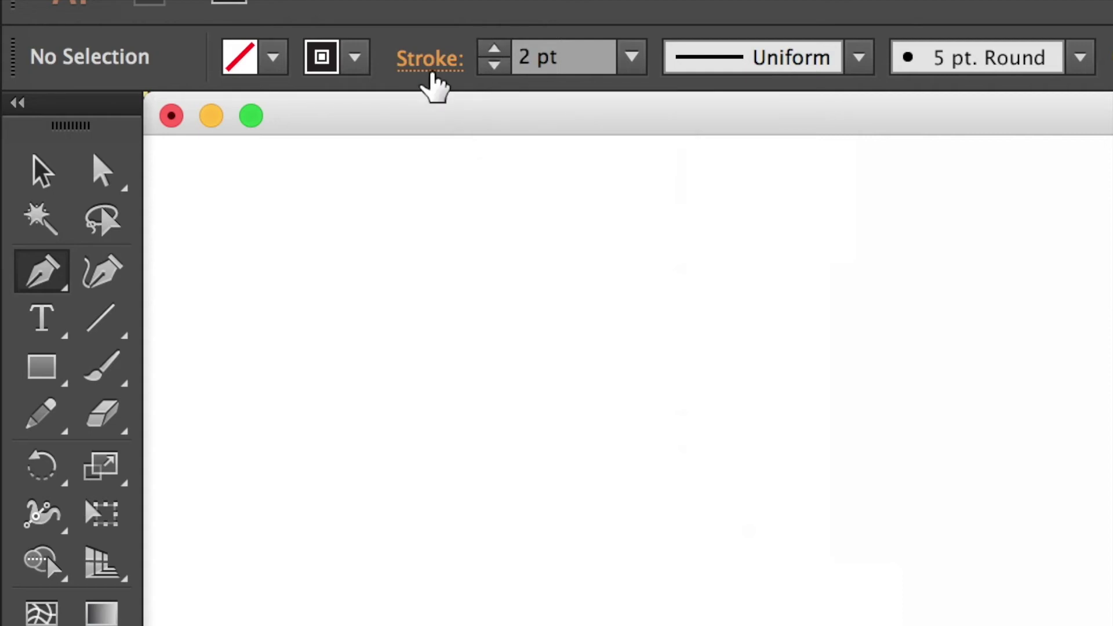
{"action": "left_click", "coordinate": [432, 73]}
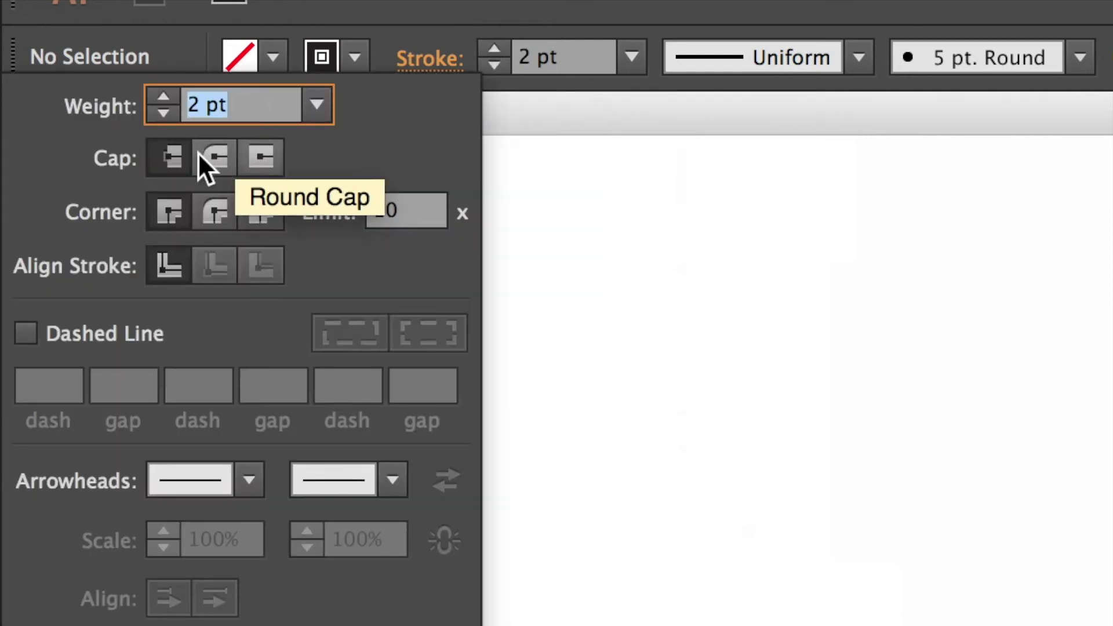
{"action": "left_click", "coordinate": [214, 158]}
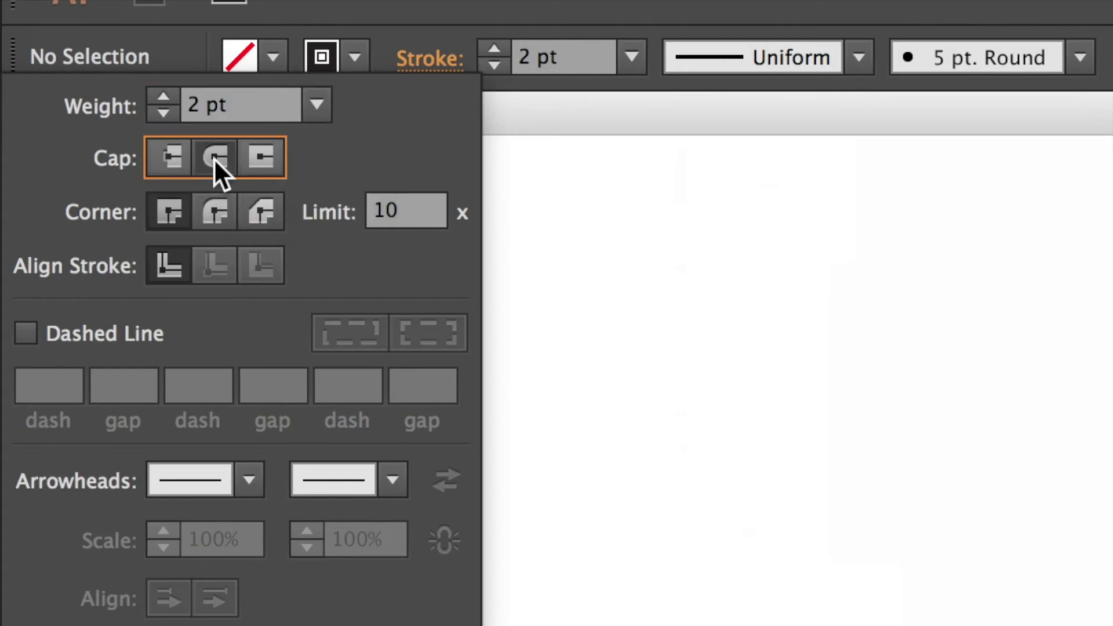
{"action": "left_click", "coordinate": [217, 215]}
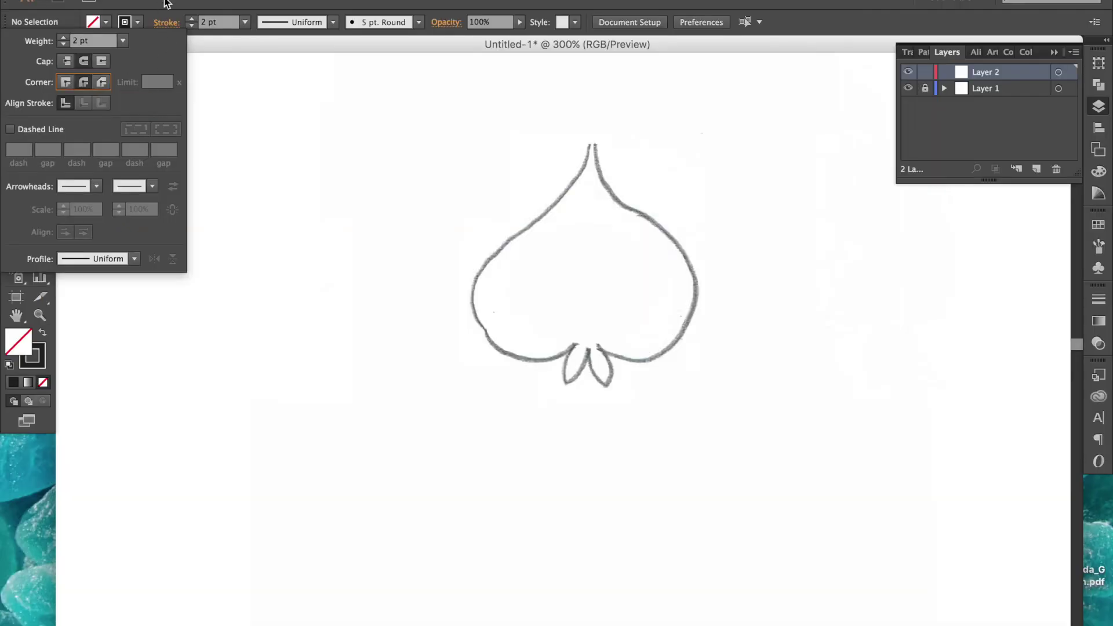
{"action": "left_click", "coordinate": [165, 2]}
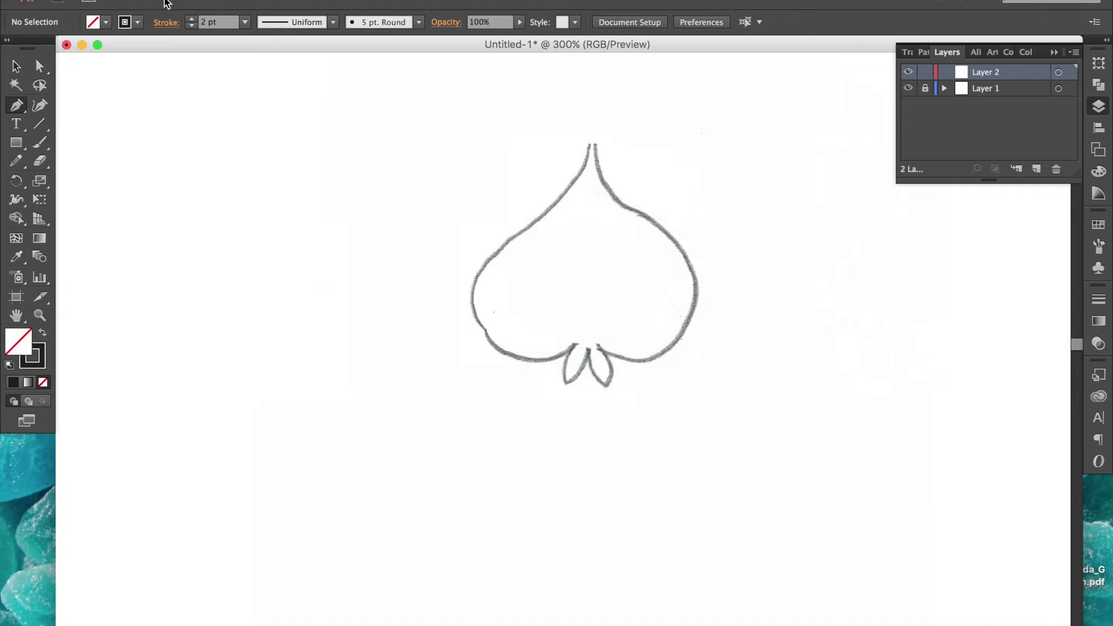
- Trace the sketch's right half with the Pen tool from the top tip, continuing around both small leaves at the base
{"action": "left_click", "coordinate": [592, 134]}
{"action": "left_click_drag", "start_coordinate": [654, 219], "coordinate": [718, 244]}
{"action": "mouse_move", "coordinate": [658, 356]}
{"action": "left_mouse_down"}
{"action": "mouse_move", "coordinate": [616, 373]}
{"action": "mouse_move", "coordinate": [591, 407]}
{"action": "left_mouse_up"}
{"action": "left_click", "coordinate": [605, 386]}
{"action": "left_click_drag", "start_coordinate": [591, 348], "coordinate": [597, 303]}
{"action": "left_click", "coordinate": [592, 348]}
{"action": "left_click_drag", "start_coordinate": [564, 382], "coordinate": [553, 385]}
{"action": "left_click", "coordinate": [564, 383]}
{"action": "left_click_drag", "start_coordinate": [574, 343], "coordinate": [595, 312]}
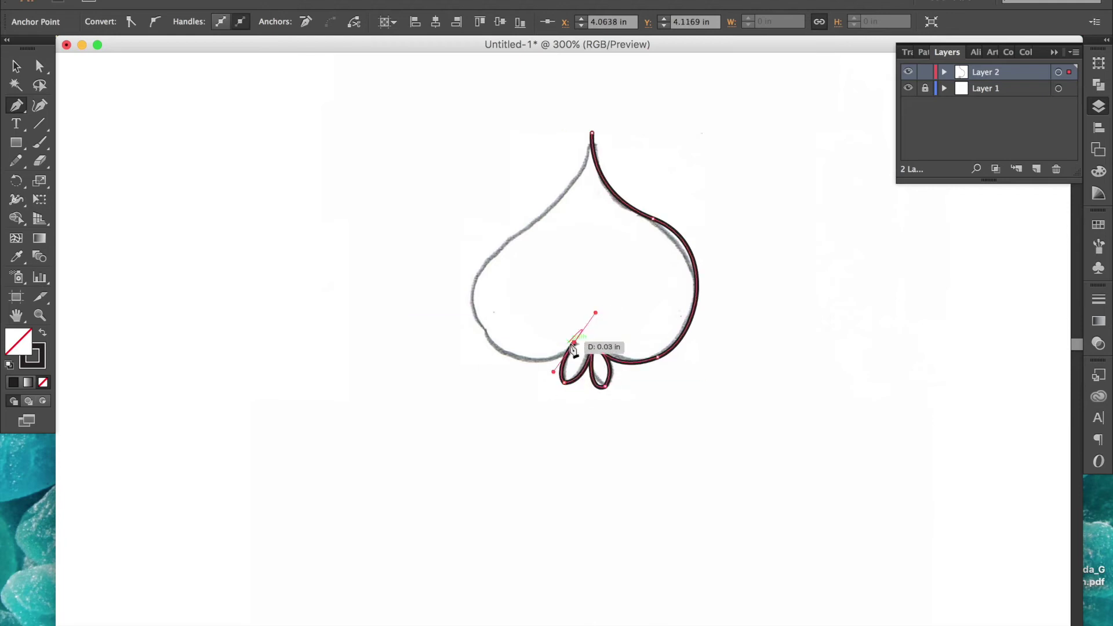
- Continue the Pen path up the sketch's left side with curved segments and close it at the top tip
{"action": "left_click", "coordinate": [574, 342]}
{"action": "left_click_drag", "start_coordinate": [488, 336], "coordinate": [435, 290]}
{"action": "mouse_move", "coordinate": [533, 224]}
{"action": "left_mouse_down"}
{"action": "mouse_move", "coordinate": [583, 214]}
{"action": "mouse_move", "coordinate": [509, 223]}
{"action": "left_mouse_up"}
{"action": "left_click", "coordinate": [592, 134]}
- Adjust the traced outline's tip, shoulder and side anchors and their handles to even out its two sides
{"action": "key", "text": "a"}
{"action": "left_click", "coordinate": [532, 224]}
{"action": "left_click_drag", "start_coordinate": [487, 337], "coordinate": [492, 339]}
{"action": "left_click_drag", "start_coordinate": [592, 134], "coordinate": [586, 133]}
{"action": "left_click_drag", "start_coordinate": [653, 218], "coordinate": [652, 224]}
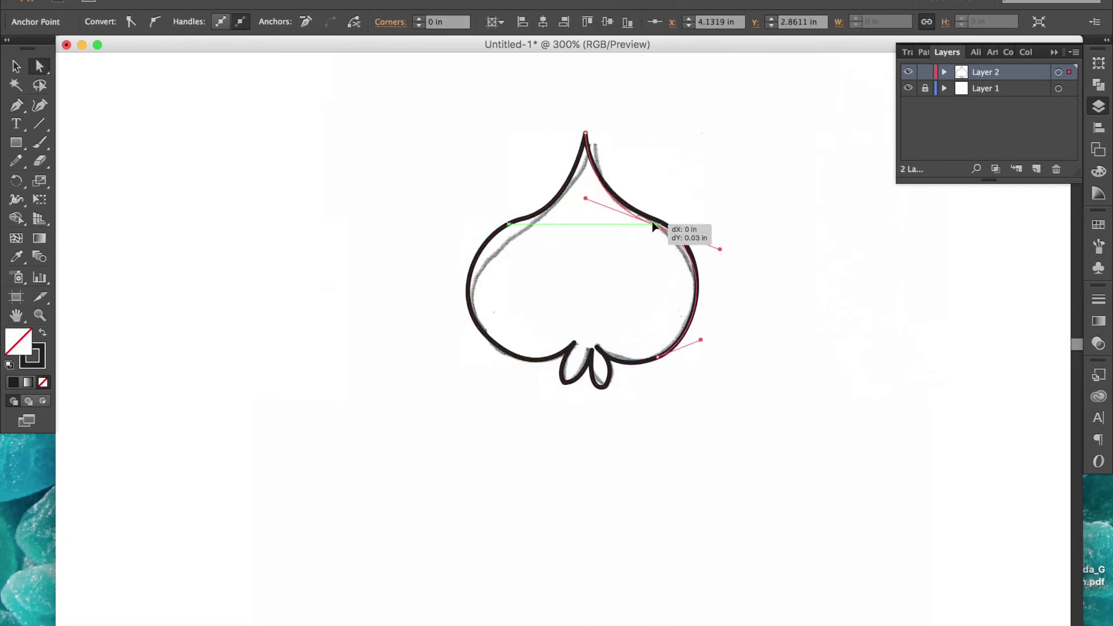
{"action": "left_click_drag", "start_coordinate": [720, 249], "coordinate": [718, 242]}
{"action": "left_click_drag", "start_coordinate": [700, 340], "coordinate": [704, 336]}
- Move the traced outline off the sketch to the empty area on its left
{"action": "key", "text": "v"}
{"action": "mouse_move", "coordinate": [540, 214]}
{"action": "left_mouse_down"}
{"action": "mouse_move", "coordinate": [405, 228]}
{"action": "mouse_move", "coordinate": [294, 220]}
{"action": "left_mouse_up"}
{"action": "left_click", "coordinate": [349, 307]}
- Convert the bottom anchors of both leaves to sharp corners and reshape their curves with the Anchor Point tool
{"action": "key", "text": "a"}
{"action": "mouse_move", "coordinate": [345, 355]}
{"action": "left_mouse_down"}
{"action": "mouse_move", "coordinate": [338, 401]}
{"action": "mouse_move", "coordinate": [348, 412]}
{"action": "left_mouse_up"}
{"action": "key", "text": "shift+c"}
{"action": "key", "text": "a"}
{"action": "key", "text": "shift+c"}
{"action": "mouse_move", "coordinate": [367, 372]}
{"action": "left_mouse_down"}
{"action": "mouse_move", "coordinate": [360, 343]}
{"action": "mouse_move", "coordinate": [364, 377]}
{"action": "mouse_move", "coordinate": [327, 400]}
{"action": "mouse_move", "coordinate": [301, 375]}
{"action": "left_mouse_up"}
{"action": "key", "text": "a"}
{"action": "left_click", "coordinate": [317, 388]}
{"action": "key", "text": "shift+c"}
{"action": "key", "text": "a"}
- Fine-tune the moved outline by shifting its top tip, lower-left side and left leaf anchors
{"action": "left_click_drag", "start_coordinate": [339, 138], "coordinate": [332, 138]}
{"action": "left_click_drag", "start_coordinate": [241, 343], "coordinate": [238, 354]}
{"action": "left_click_drag", "start_coordinate": [317, 388], "coordinate": [313, 392]}
{"action": "left_click", "coordinate": [323, 120]}
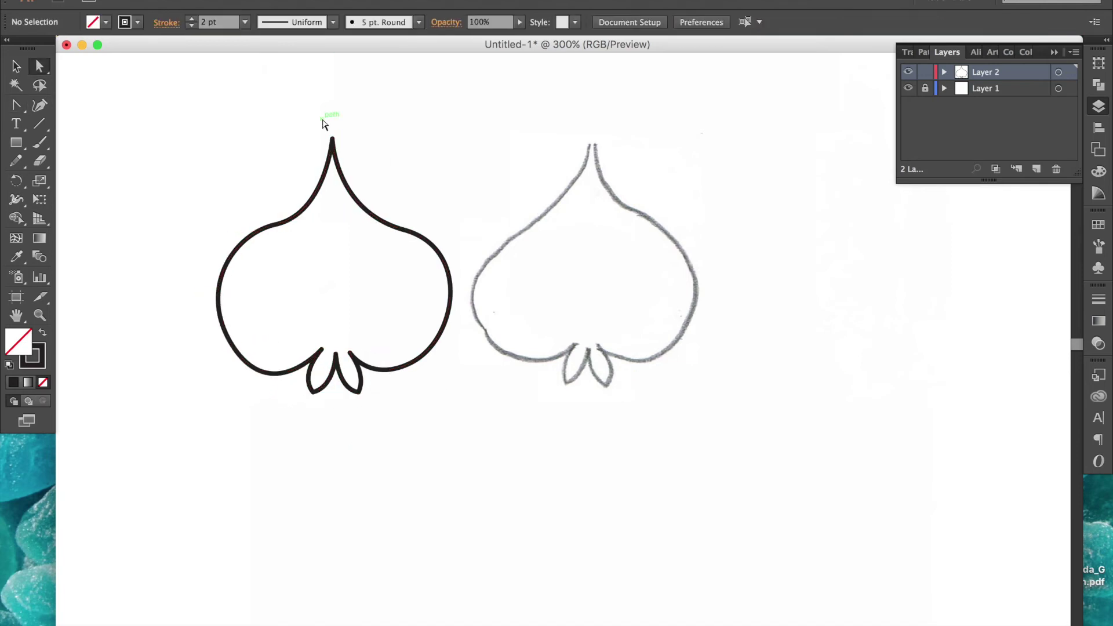
{"action": "left_click_drag", "start_coordinate": [332, 138], "coordinate": [330, 147]}
- Trace only the sketch's right half with the Pen tool, from the top tip around the side and the right leaf
{"action": "key", "text": "p"}
{"action": "left_click", "coordinate": [580, 132]}
{"action": "left_click_drag", "start_coordinate": [633, 224], "coordinate": [698, 242]}
{"action": "mouse_move", "coordinate": [666, 349]}
{"action": "left_mouse_down"}
{"action": "mouse_move", "coordinate": [644, 385]}
{"action": "mouse_move", "coordinate": [581, 425]}
{"action": "mouse_move", "coordinate": [568, 398]}
{"action": "mouse_move", "coordinate": [600, 398]}
{"action": "mouse_move", "coordinate": [604, 370]}
{"action": "left_mouse_up"}
{"action": "left_click", "coordinate": [585, 352]}
{"action": "left_click", "coordinate": [573, 358]}
{"action": "key", "text": "shift+c"}
- Refine the half outline by moving its top and lower-side anchors and adjusting the shoulder's handle
{"action": "key", "text": "a"}
{"action": "left_click_drag", "start_coordinate": [580, 133], "coordinate": [572, 138]}
{"action": "left_click_drag", "start_coordinate": [568, 206], "coordinate": [580, 205]}
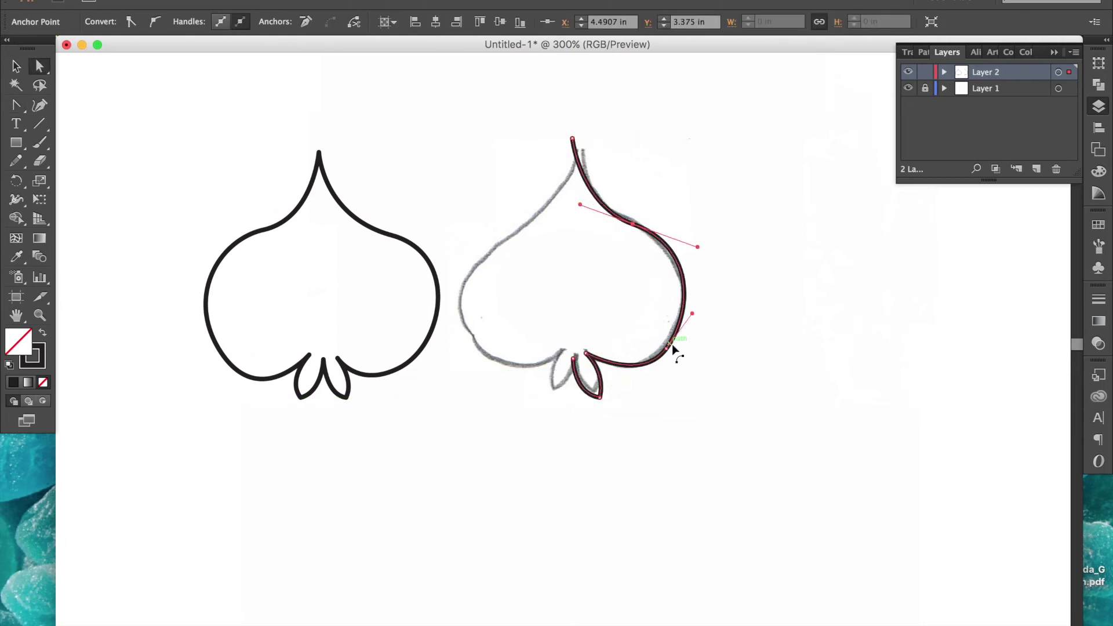
{"action": "left_click_drag", "start_coordinate": [666, 348], "coordinate": [668, 343]}
- Reflect a copy of the right half across a vertical axis and place it as the left half meeting at the tip
{"action": "key", "text": "v"}
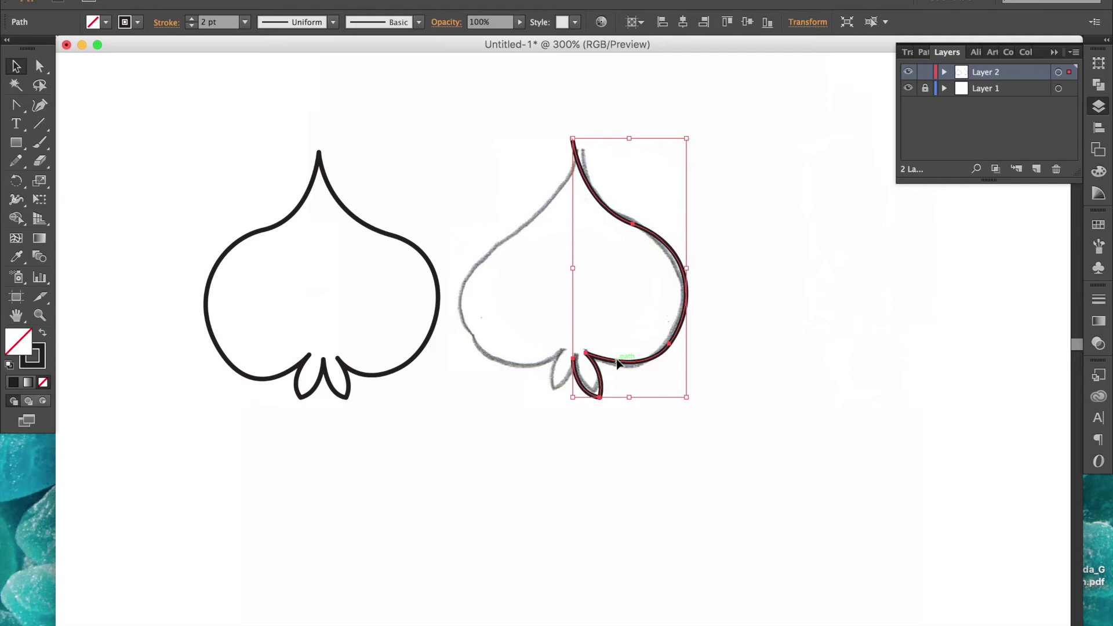
{"action": "key", "text": "o"}
{"action": "left_click_drag", "start_coordinate": [618, 362], "coordinate": [756, 380]}
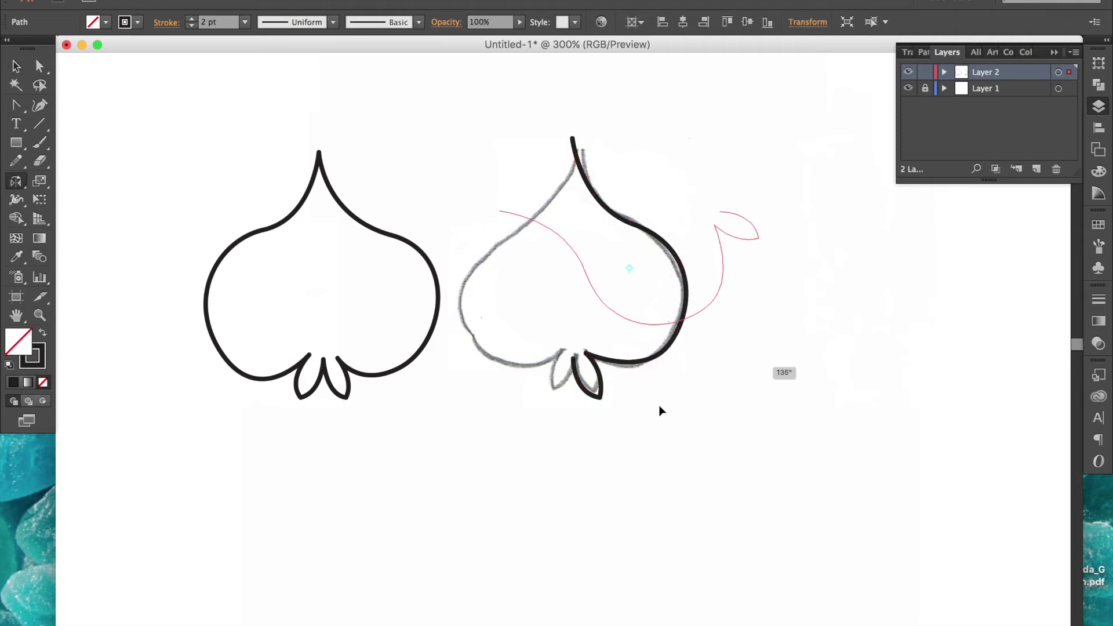
{"action": "left_click_drag", "start_coordinate": [661, 410], "coordinate": [492, 268]}
{"action": "key", "text": "v"}
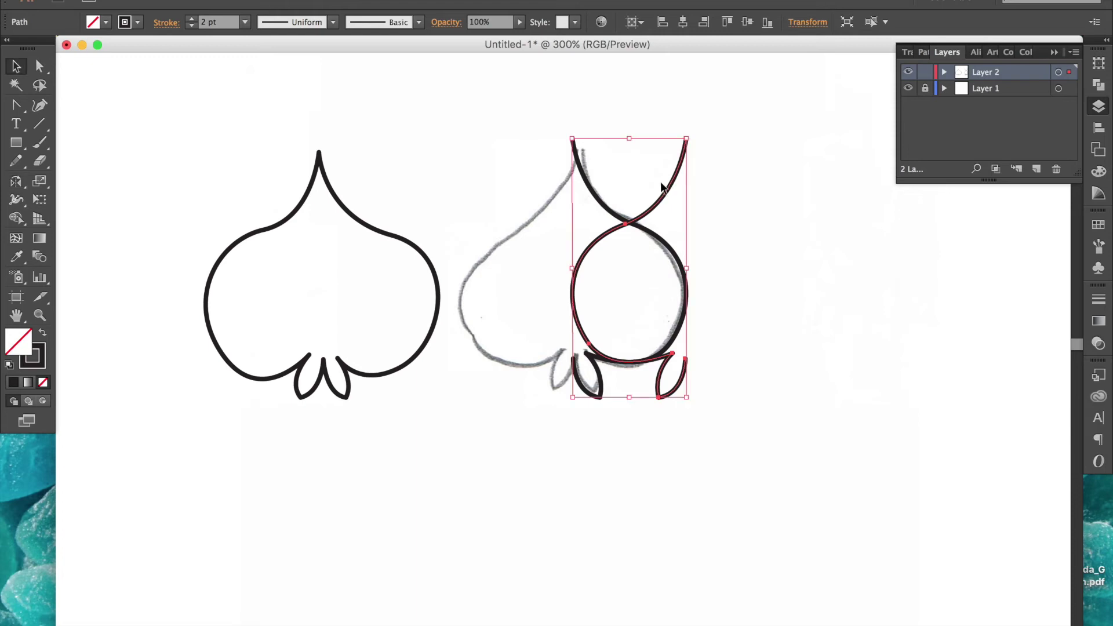
{"action": "mouse_move", "coordinate": [662, 186]}
{"action": "left_mouse_down"}
{"action": "mouse_move", "coordinate": [542, 216]}
{"action": "mouse_move", "coordinate": [549, 190]}
{"action": "left_mouse_up"}
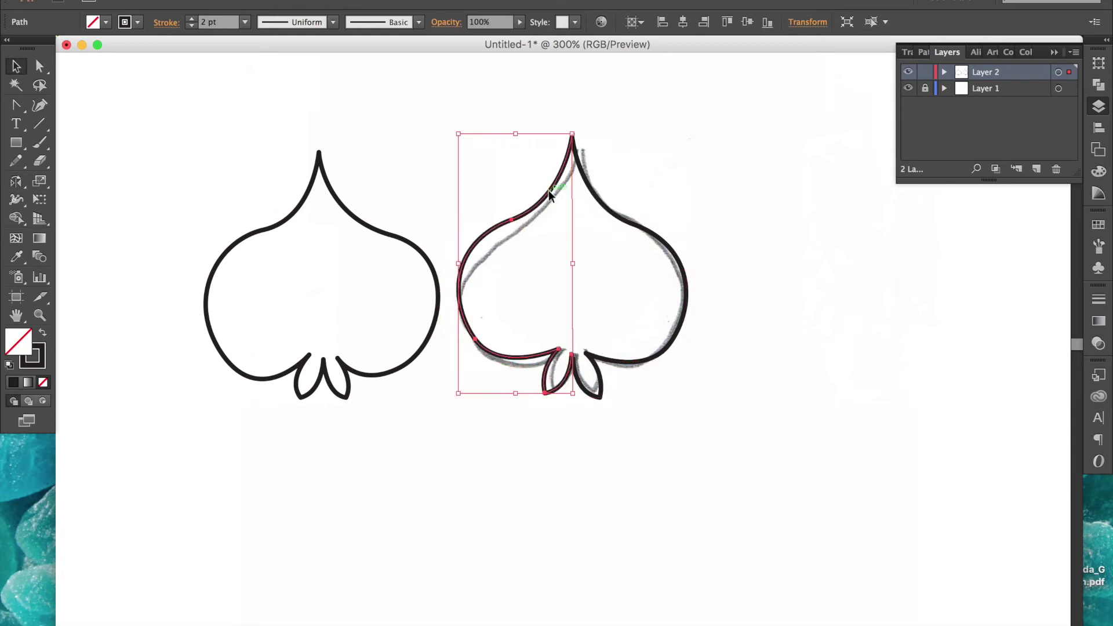
- Move both mirrored halves together to the empty area right of the sketch
{"action": "left_click", "coordinate": [542, 106]}
{"action": "left_click_drag", "start_coordinate": [542, 107], "coordinate": [867, 227]}
{"action": "left_click", "coordinate": [850, 455]}
{"action": "left_click", "coordinate": [779, 211]}
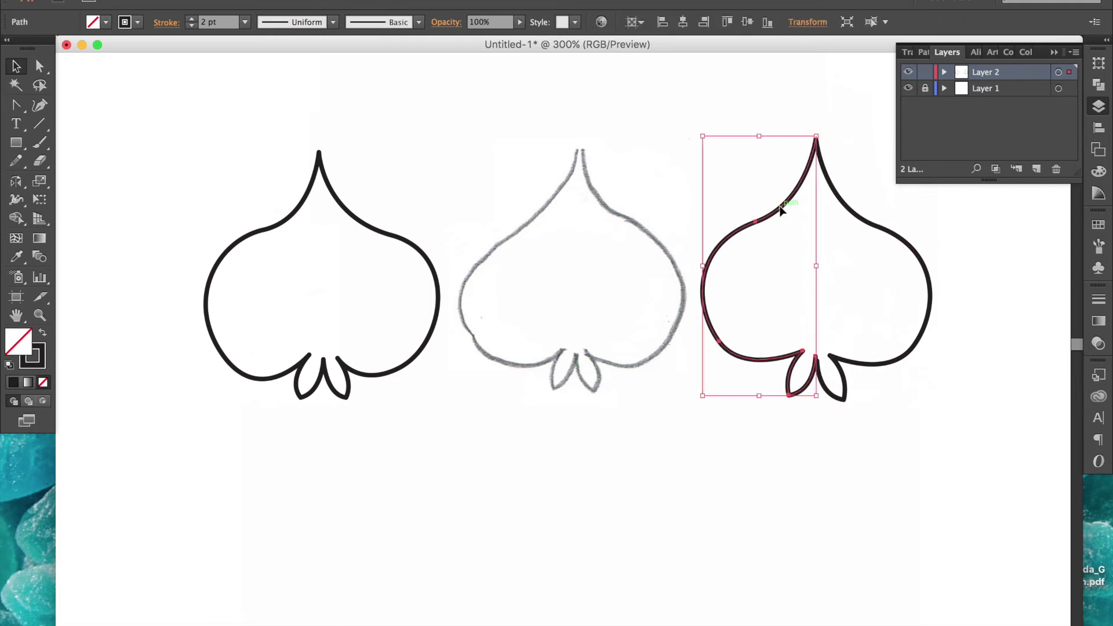
{"action": "left_click", "coordinate": [797, 203]}
- Line up the two mirrored halves so their end anchors meet at the top tip
{"action": "key", "text": "z"}
{"action": "left_click_drag", "start_coordinate": [796, 112], "coordinate": [855, 206]}
{"action": "key", "text": "a"}
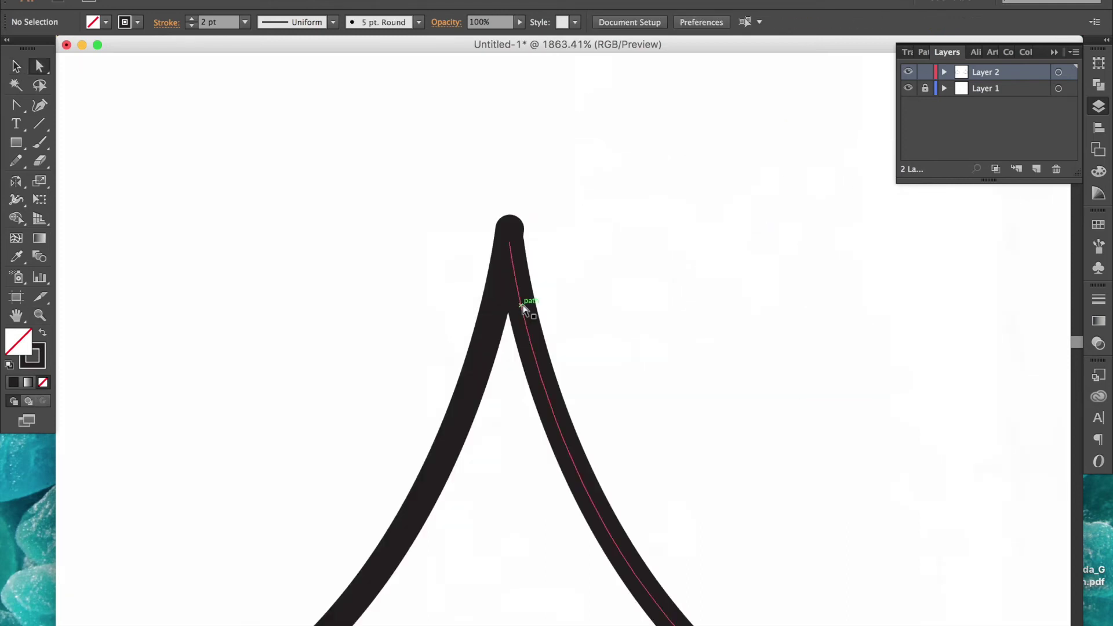
{"action": "left_click_drag", "start_coordinate": [592, 262], "coordinate": [509, 276]}
{"action": "left_click", "coordinate": [504, 274]}
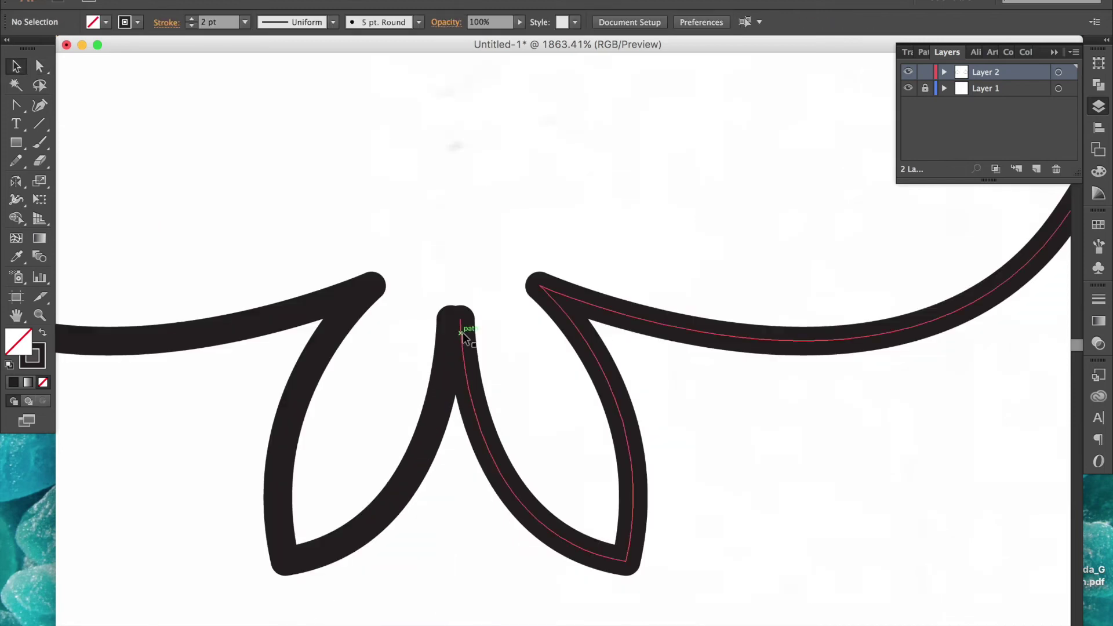
- Move the two halves' bottom end anchors between the leaves so they sit exactly on top of each other
{"action": "key", "text": "a"}
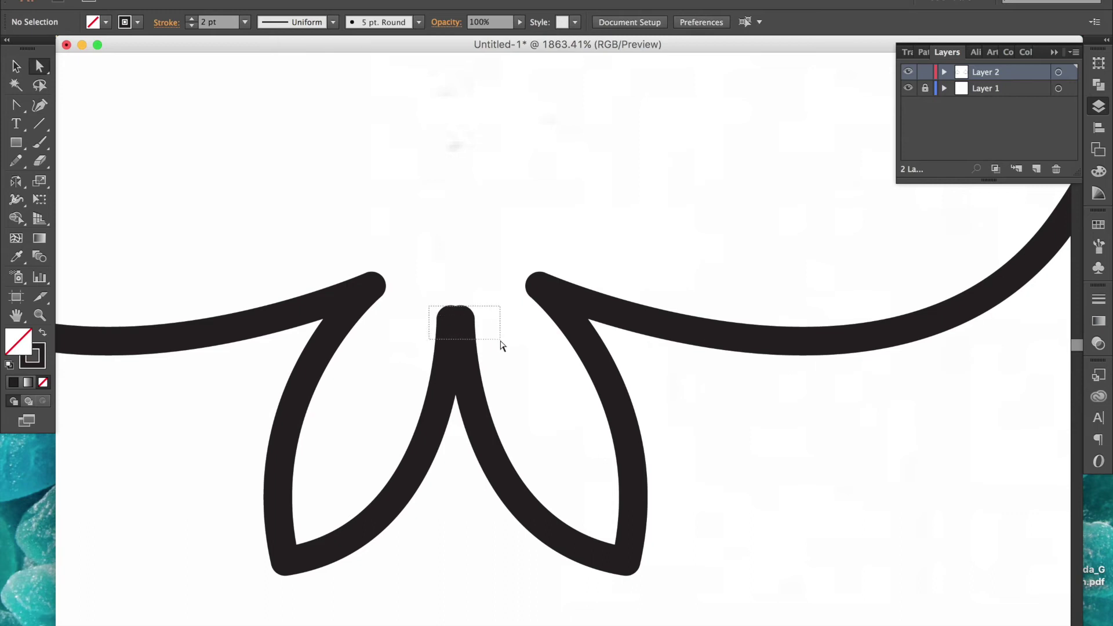
{"action": "left_click_drag", "start_coordinate": [429, 306], "coordinate": [501, 341]}
{"action": "left_click", "coordinate": [462, 318]}
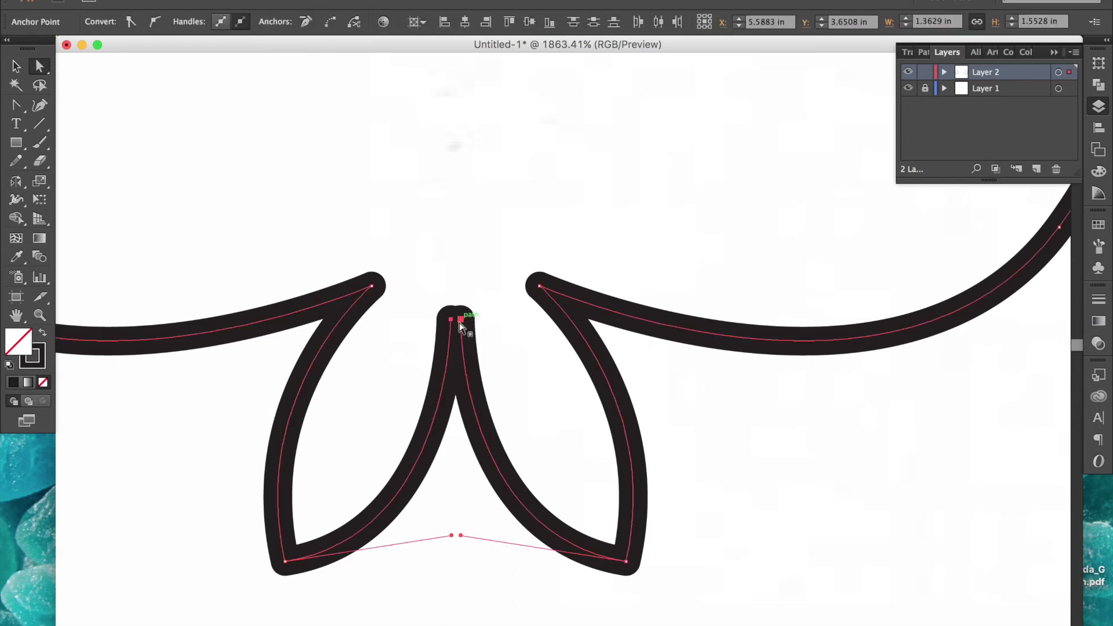
{"action": "left_click", "coordinate": [466, 298]}
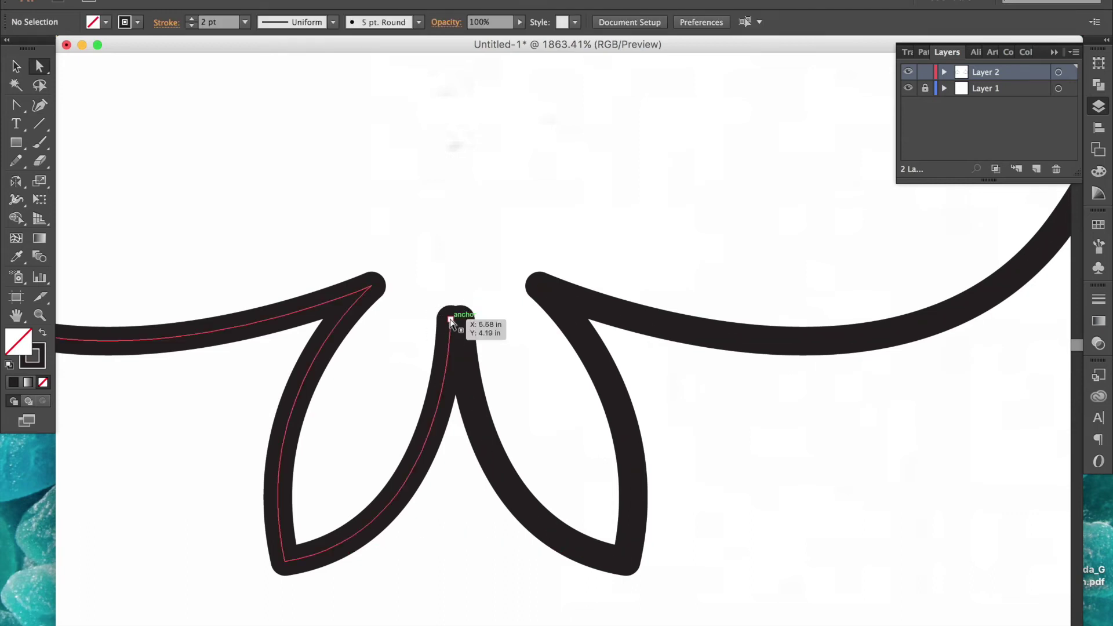
{"action": "left_click_drag", "start_coordinate": [452, 319], "coordinate": [457, 317]}
{"action": "left_click", "coordinate": [477, 316]}
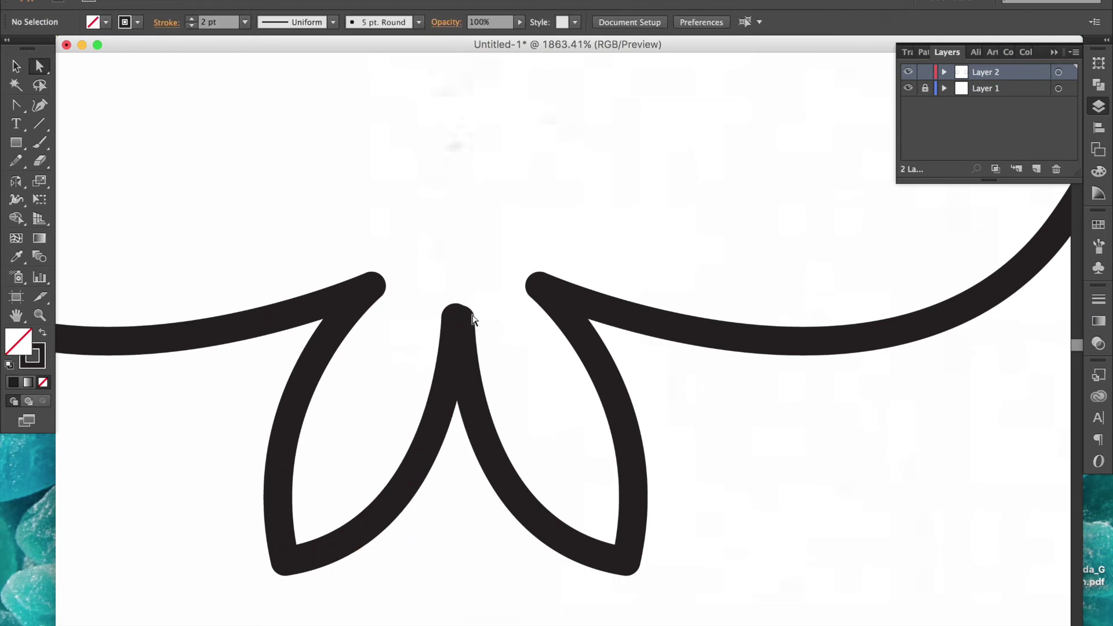
{"action": "left_click_drag", "start_coordinate": [456, 323], "coordinate": [457, 325]}
{"action": "left_click", "coordinate": [490, 337]}
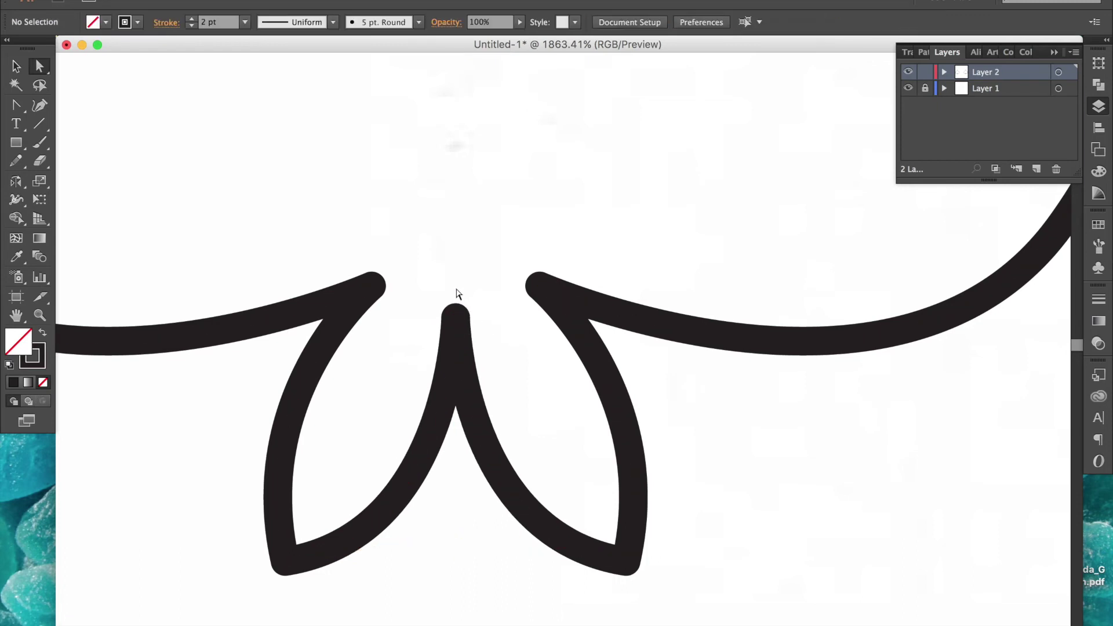
- Select both overlapping end anchors between the leaves and join them into one point
{"action": "left_click_drag", "start_coordinate": [504, 336], "coordinate": [503, 336]}
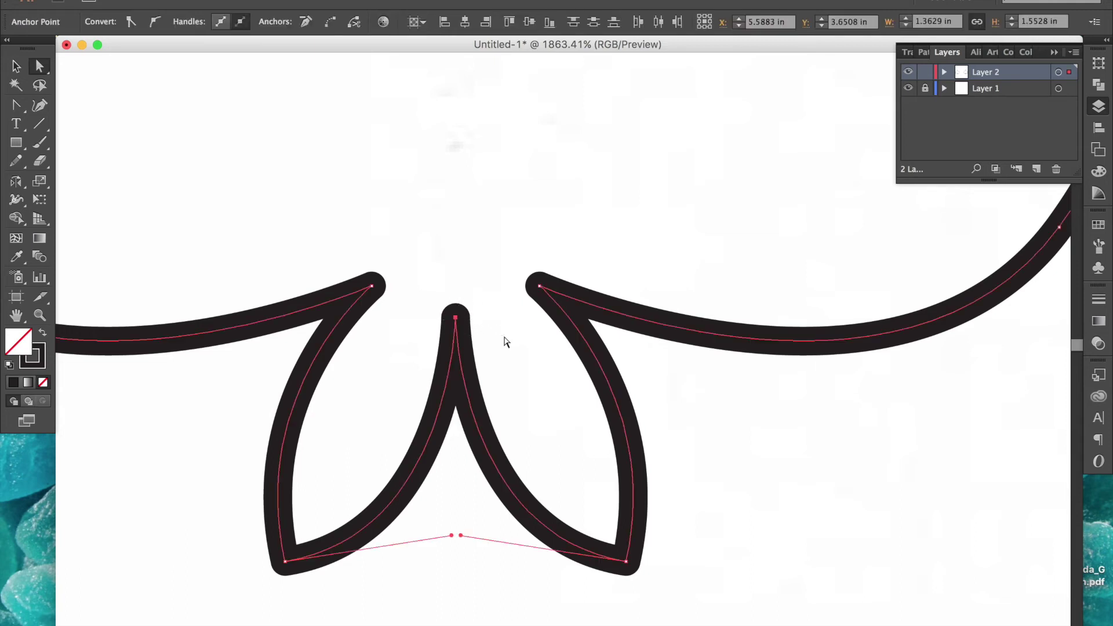
{"action": "left_click", "coordinate": [454, 279]}
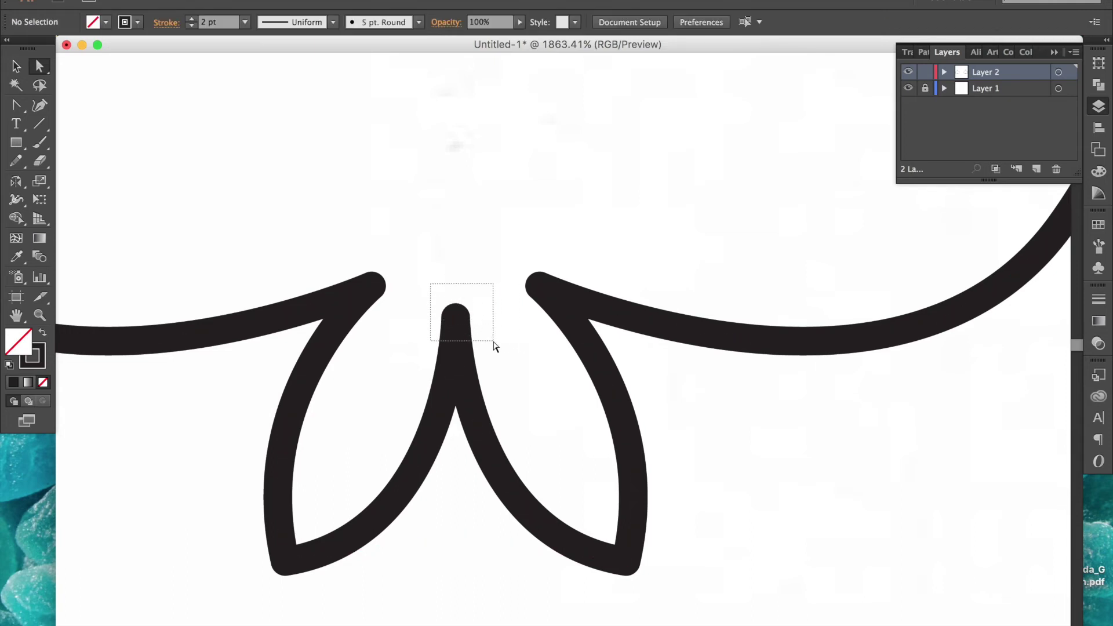
{"action": "left_click_drag", "start_coordinate": [494, 346], "coordinate": [493, 346]}
{"action": "right_click", "coordinate": [471, 335]}
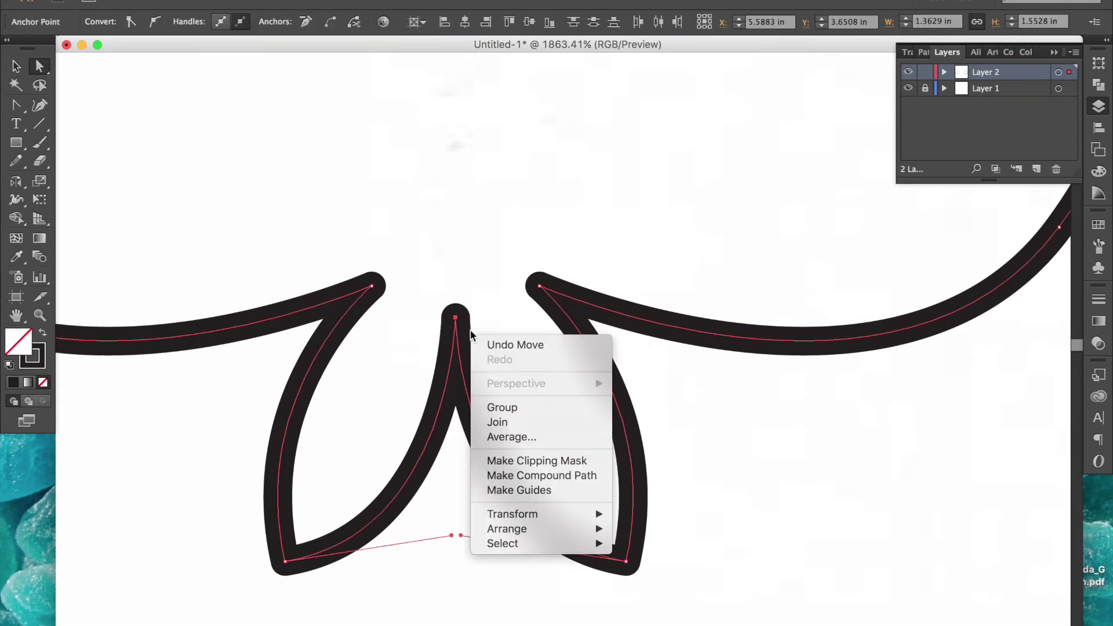
{"action": "left_click", "coordinate": [515, 417]}
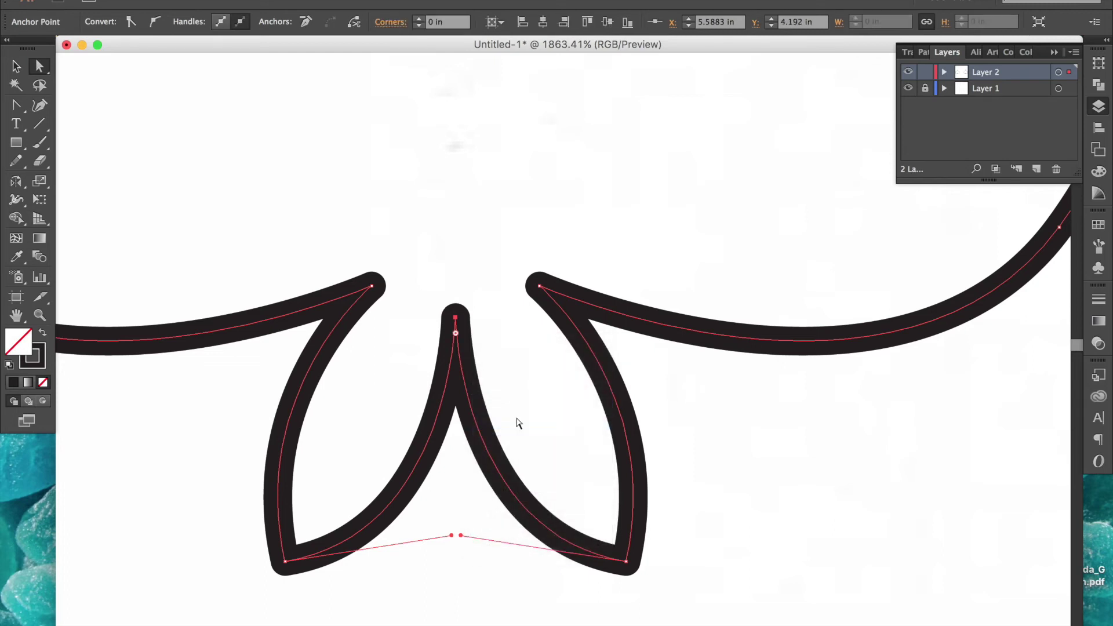
{"action": "scroll", "coordinate": [517, 419], "scroll_direction": "up", "scroll_amount": 3}
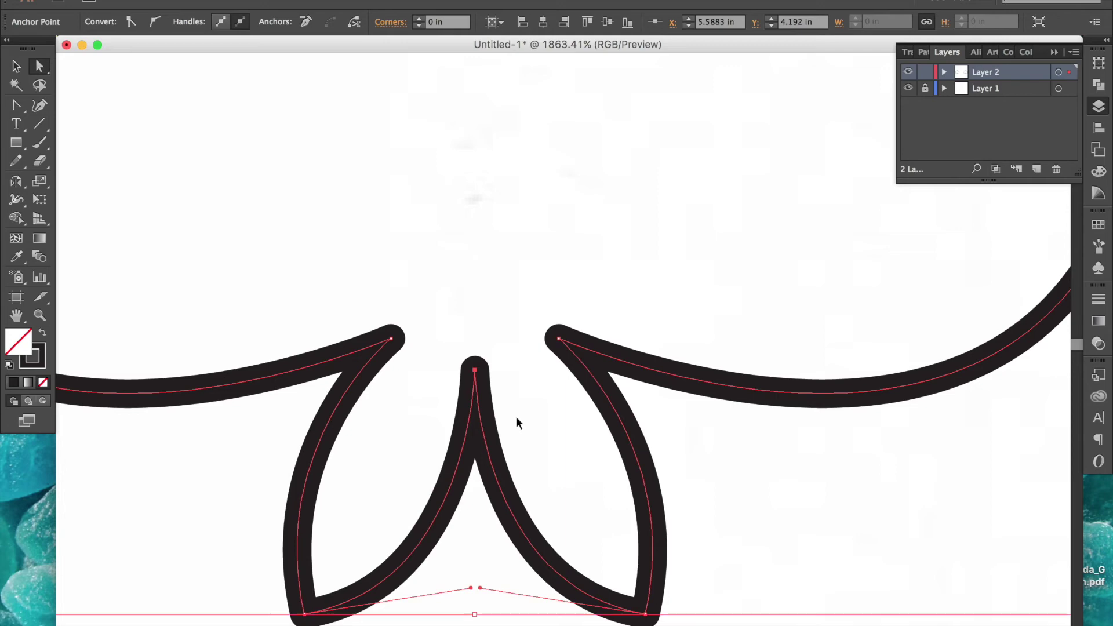
- Draw an ellipse about 0.74 in wide and 0.91 in tall over the right lobe of the sketch
{"action": "key", "text": "super+minus"}
{"action": "key", "text": "super+minus"}
{"action": "key", "text": "super+minus"}
{"action": "key", "text": "super+minus"}
{"action": "key", "text": "super+minus"}
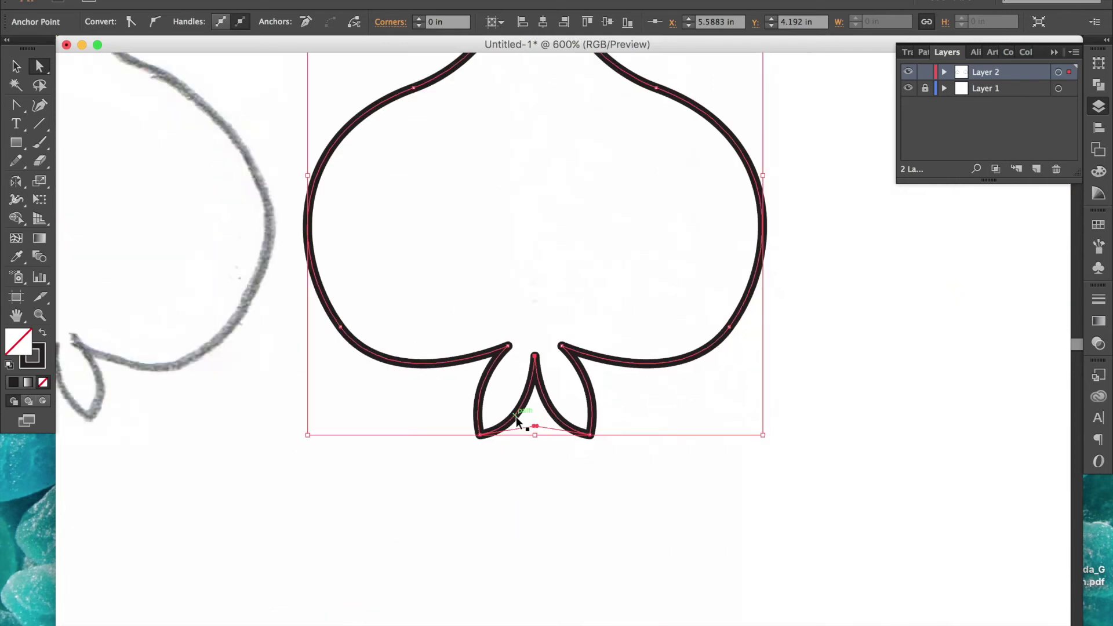
{"action": "key", "text": "super+minus"}
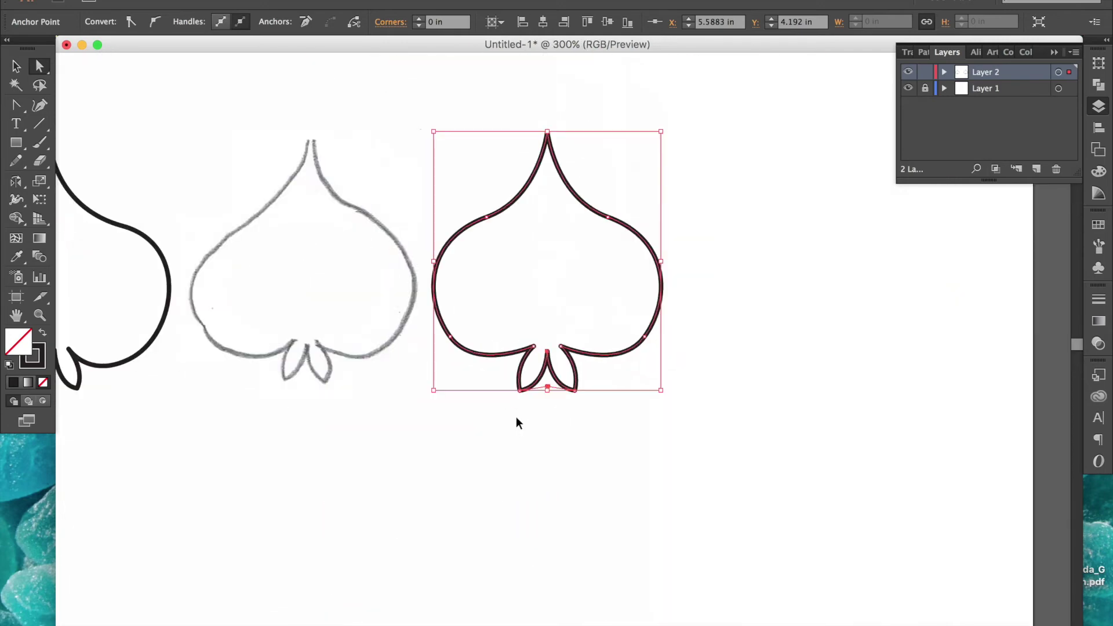
{"action": "key", "text": "super+minus"}
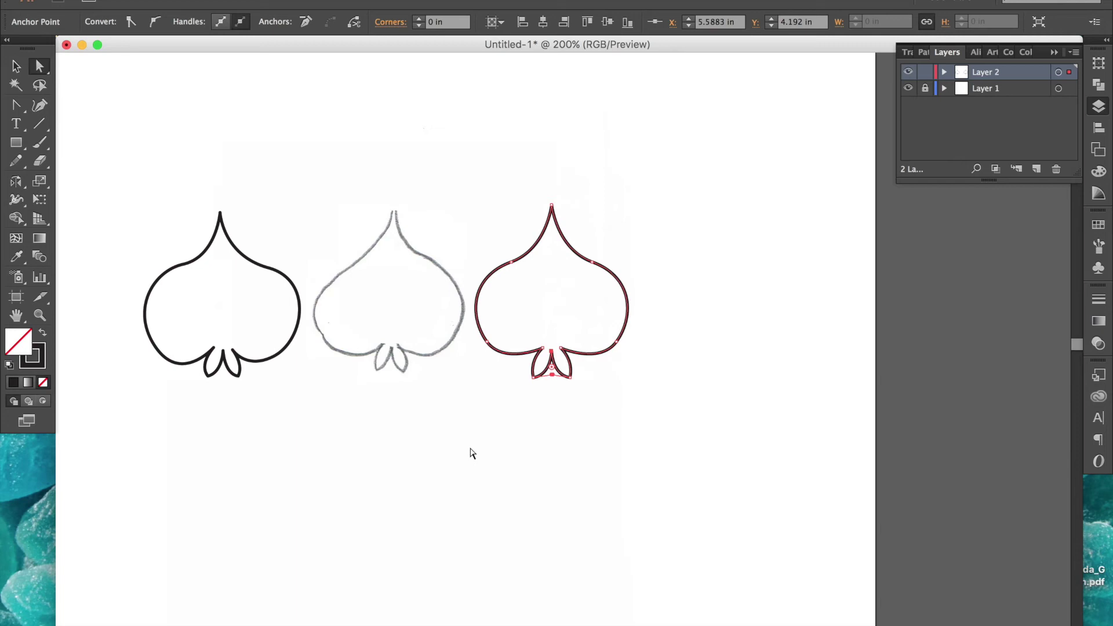
{"action": "left_click_drag", "start_coordinate": [575, 259], "coordinate": [726, 462]}
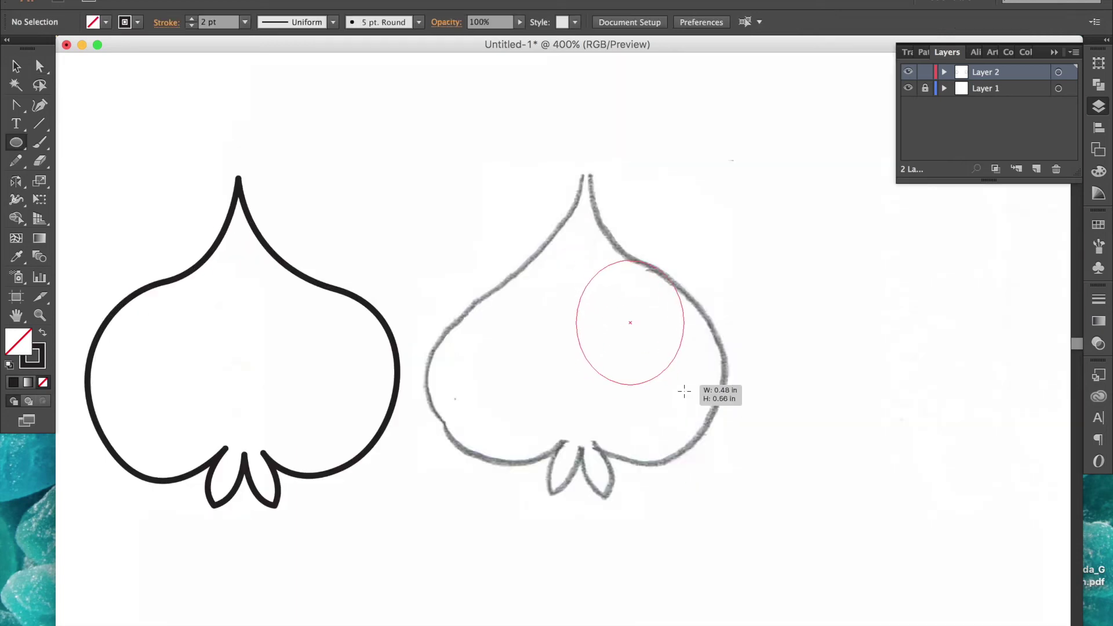
{"action": "key", "text": "v"}
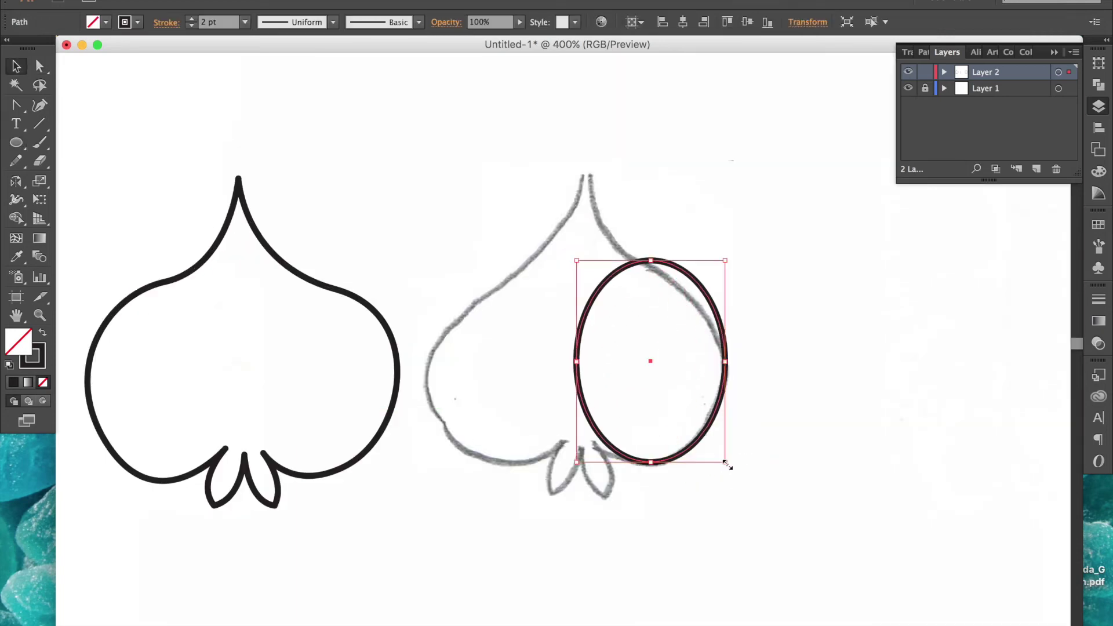
{"action": "left_click_drag", "start_coordinate": [575, 362], "coordinate": [559, 362]}
- Reshape the ellipse by shifting its top anchor toward the sketch's centre and tilting the right anchor's upper handle slightly inward
{"action": "key", "text": "a"}
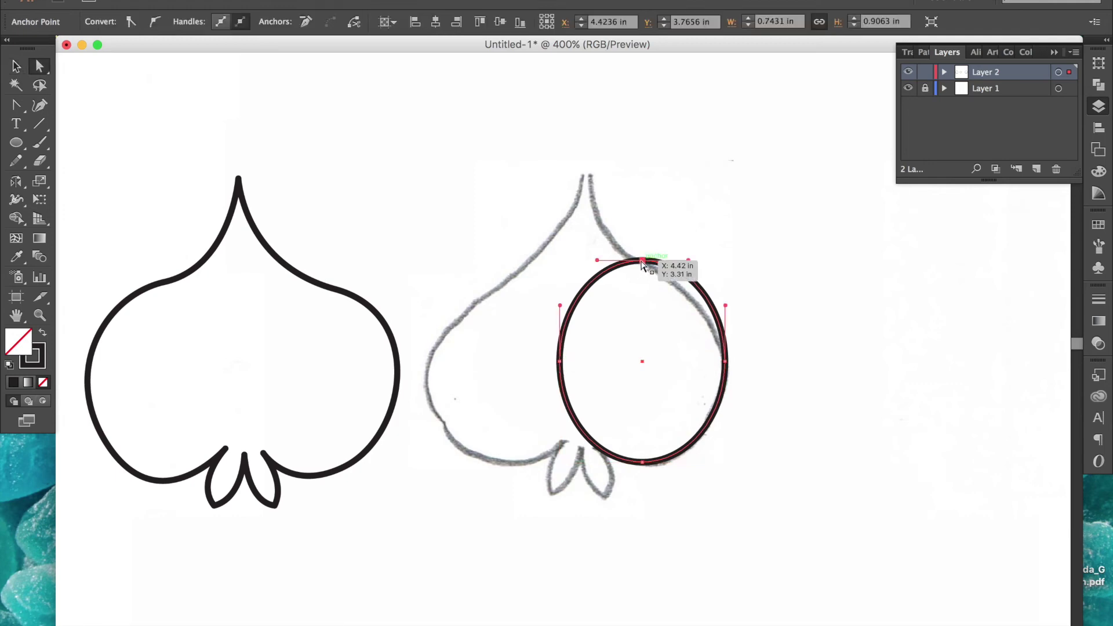
{"action": "left_click_drag", "start_coordinate": [640, 264], "coordinate": [613, 270]}
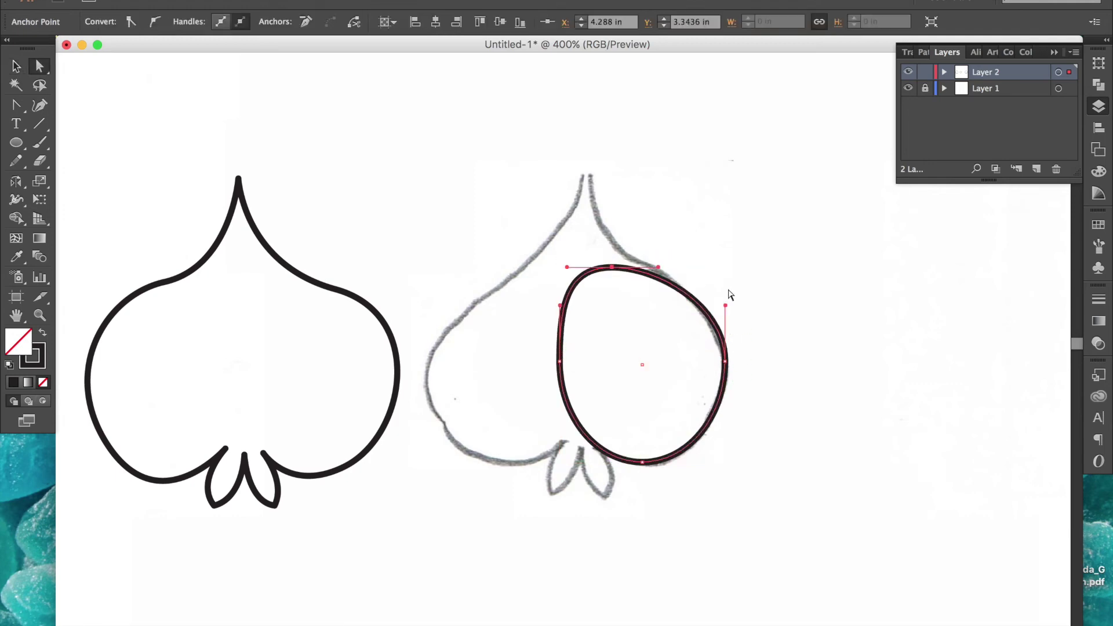
{"action": "left_click_drag", "start_coordinate": [726, 305], "coordinate": [720, 305]}
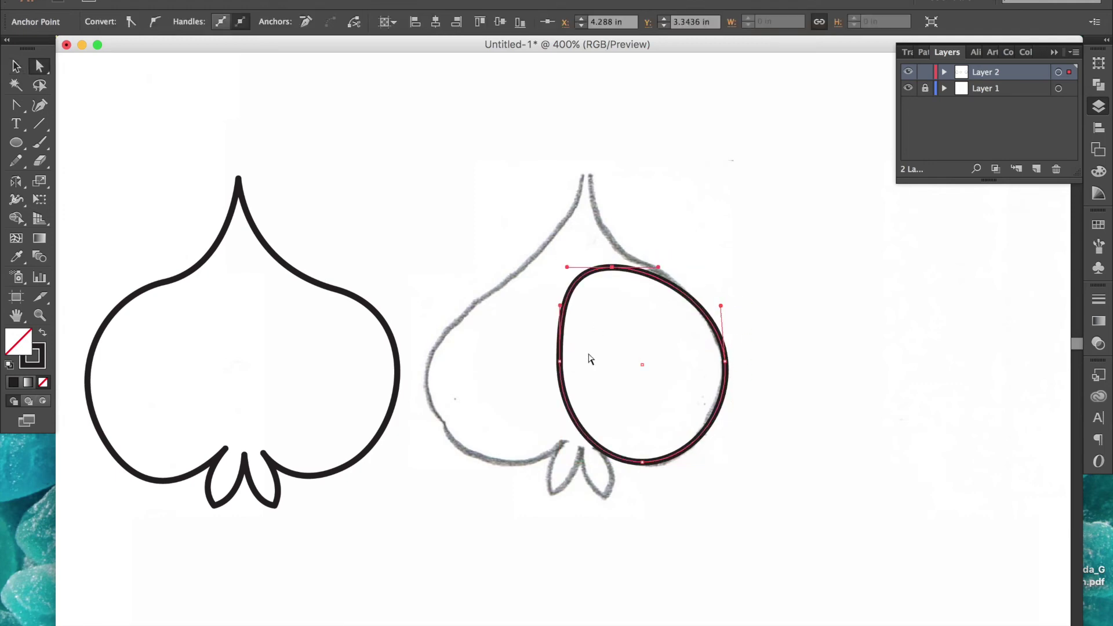
- Reflect a copy of the reshaped ellipse onto the left lobe of the sketch, overlapping the original in the middle
{"action": "key", "text": "o"}
{"action": "left_click_drag", "start_coordinate": [611, 383], "coordinate": [478, 301]}
{"action": "key", "text": "v"}
- Select both lobe shapes and align their vertical centres relative to the selection
{"action": "left_click", "coordinate": [698, 400]}
{"action": "left_click", "coordinate": [599, 363], "text": "shift"}
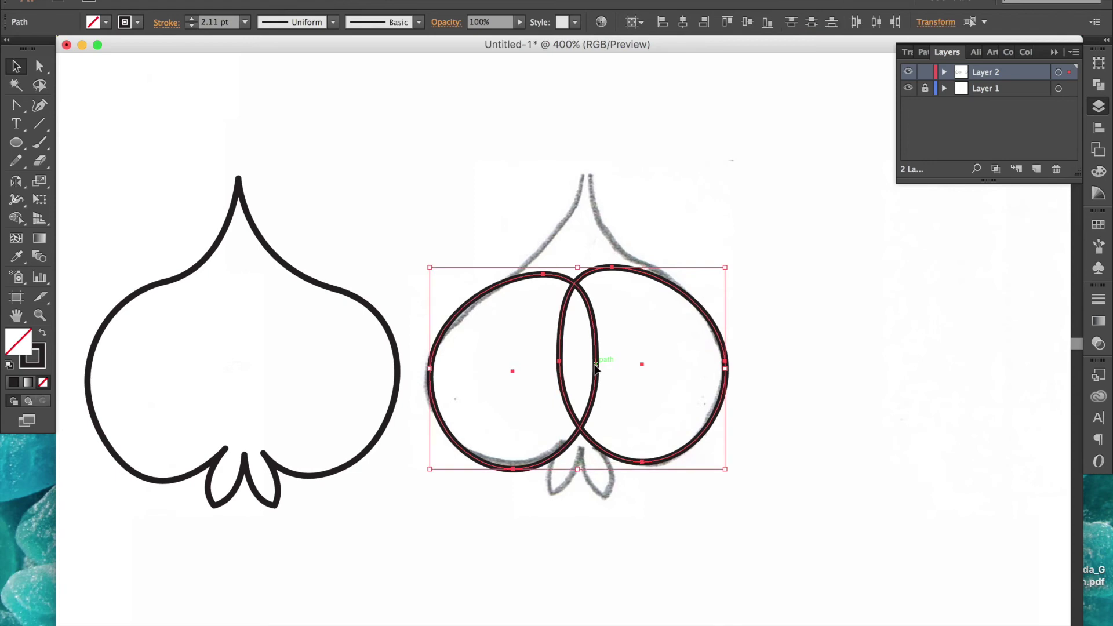
{"action": "left_click", "coordinate": [1086, 246]}
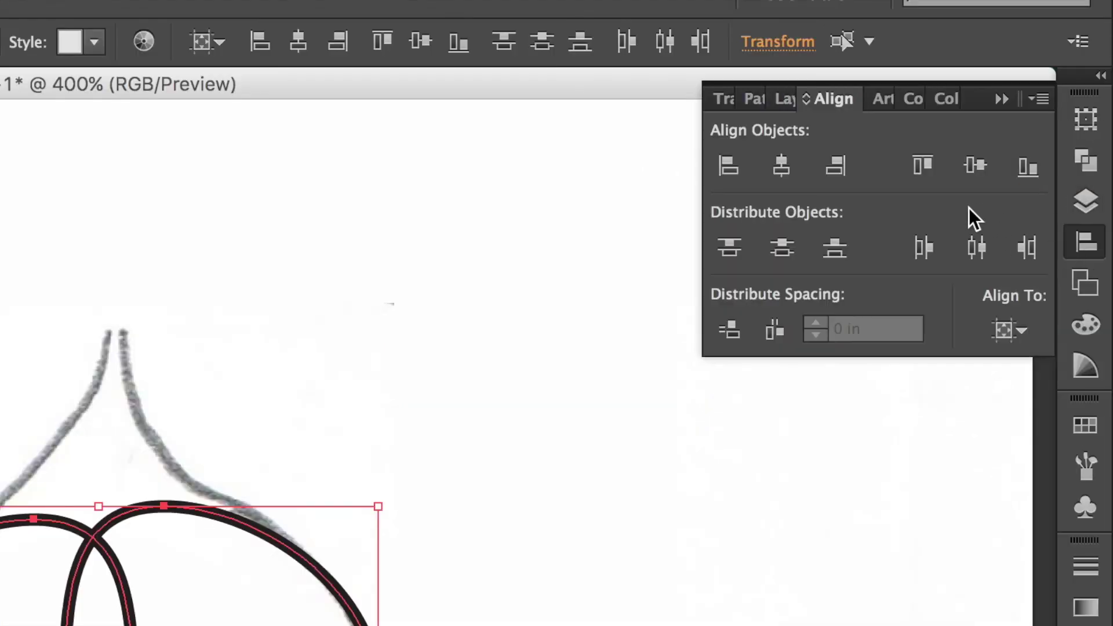
{"action": "left_click", "coordinate": [1007, 326]}
{"action": "left_click", "coordinate": [985, 367]}
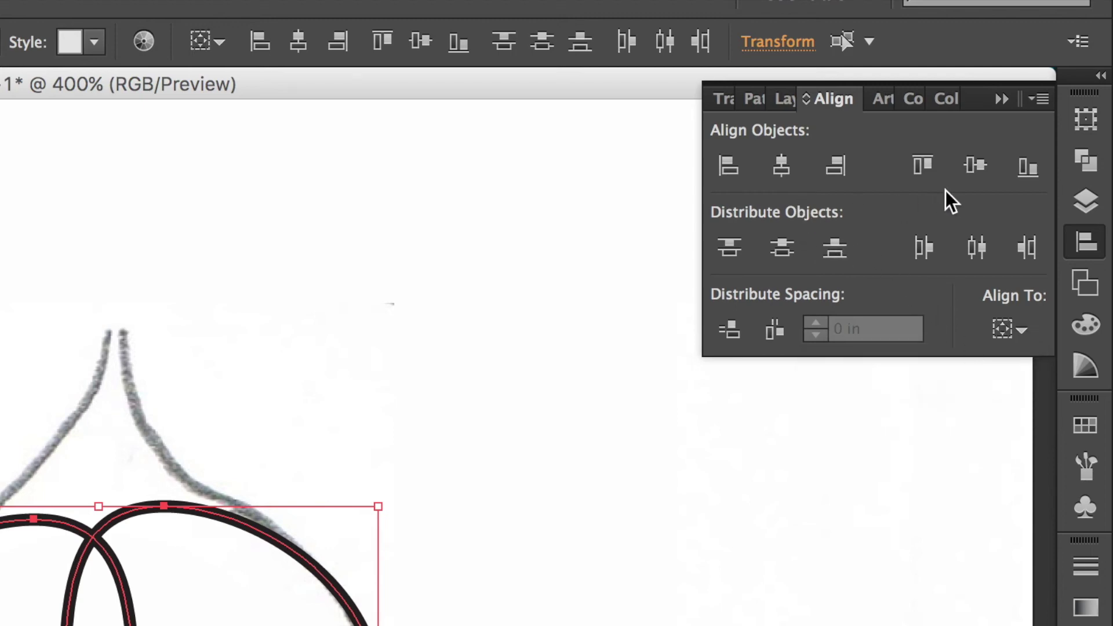
{"action": "left_click", "coordinate": [975, 168]}
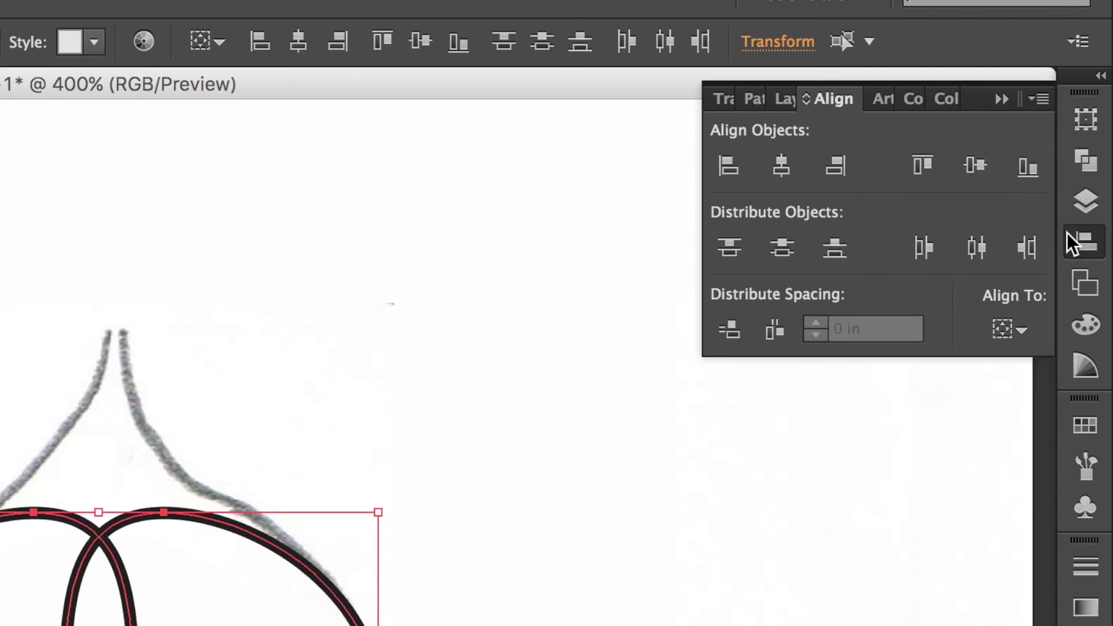
{"action": "left_click", "coordinate": [1081, 242]}
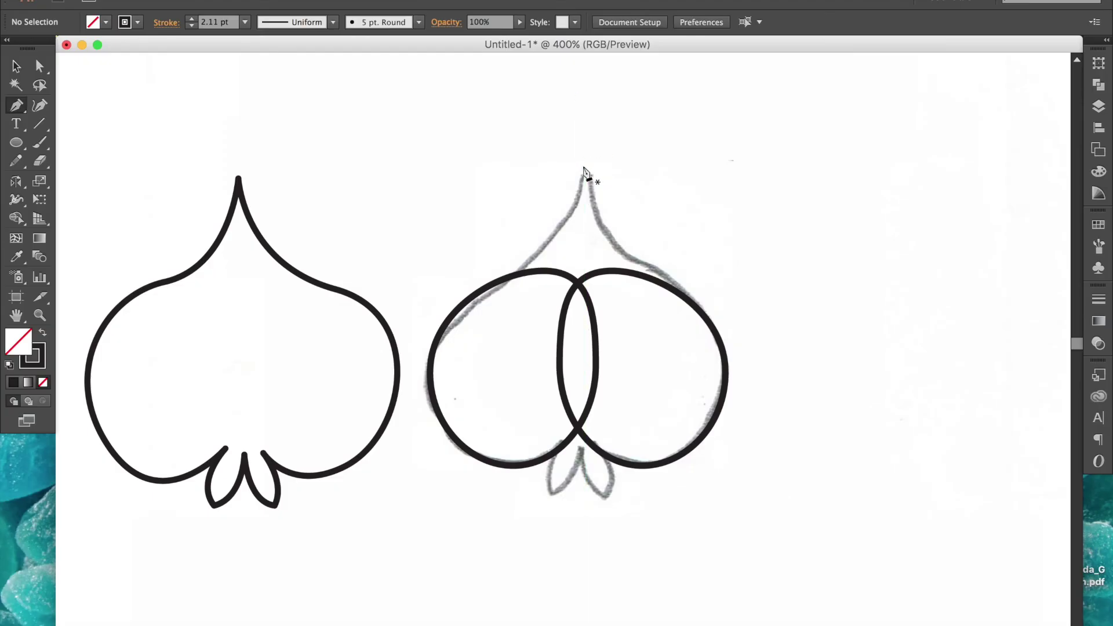
- Draw a closed four-point Pen shape from the sketch's top tip to both lobes' shoulders, with its lower point in the overlap
{"action": "left_click", "coordinate": [583, 167]}
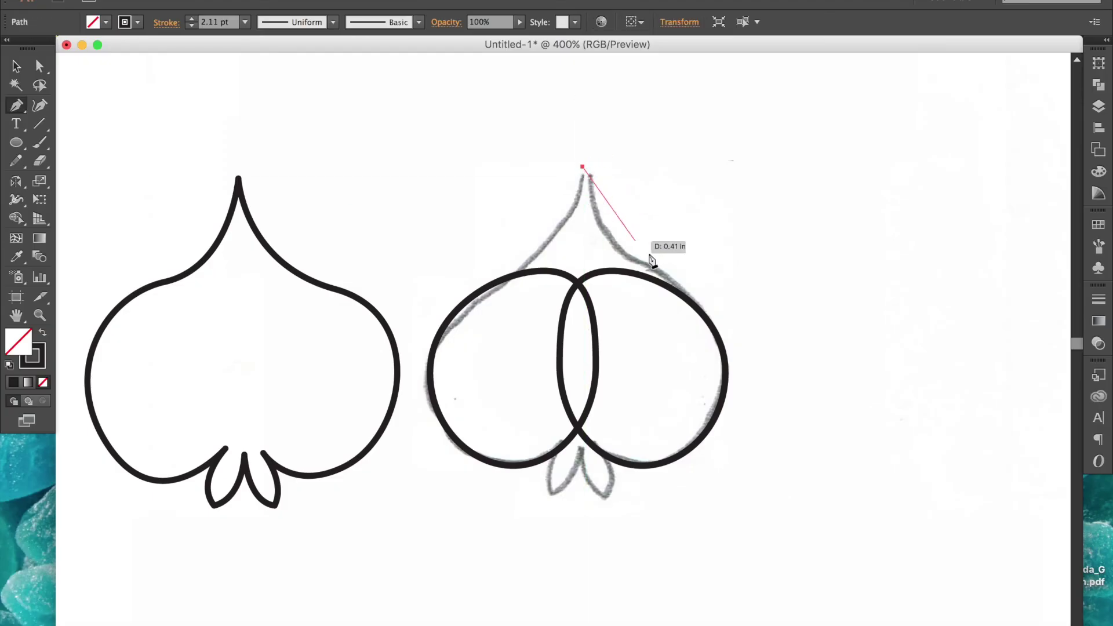
{"action": "left_click", "coordinate": [678, 292]}
{"action": "left_click", "coordinate": [576, 310]}
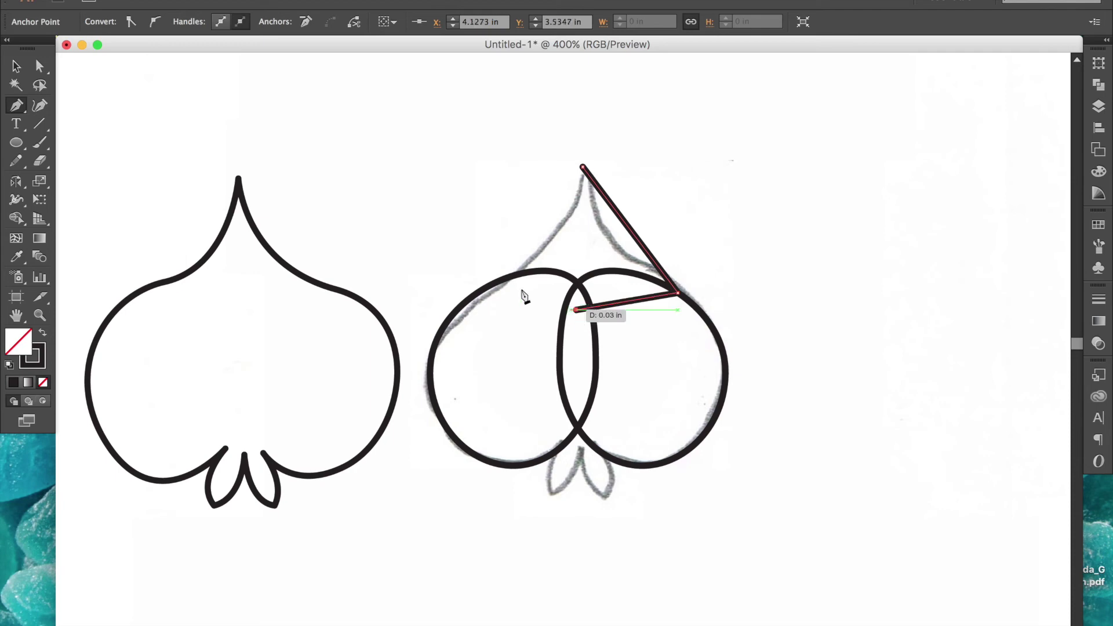
{"action": "left_click", "coordinate": [486, 287]}
{"action": "left_click", "coordinate": [583, 169]}
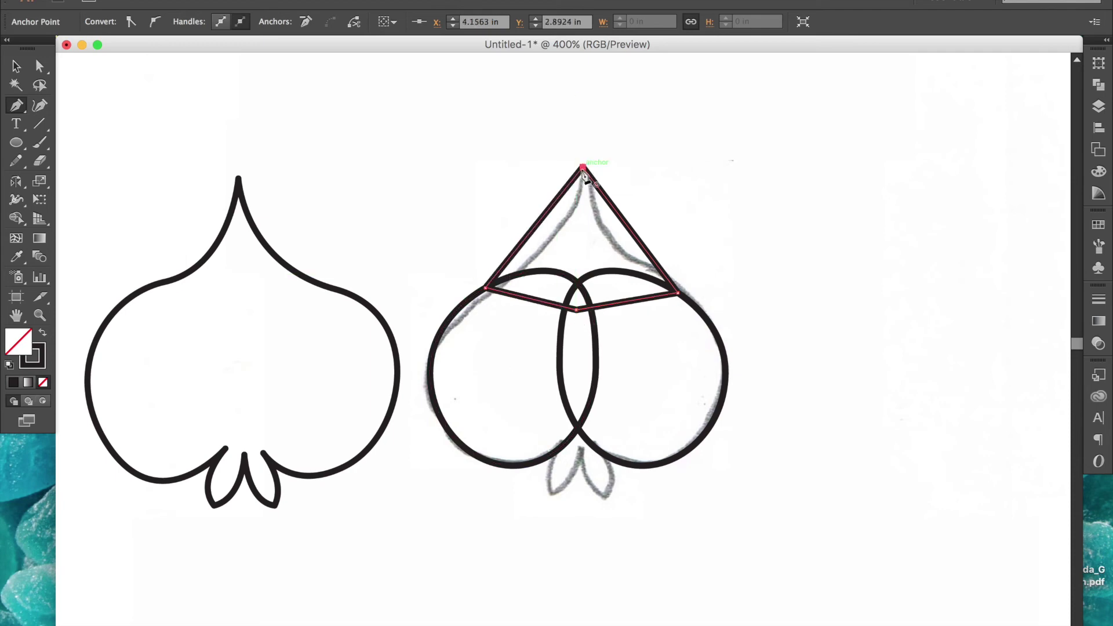
- Select the two lobes and the pointed top shape and unite them into a single outline
{"action": "key", "text": "v"}
{"action": "left_click_drag", "start_coordinate": [442, 160], "coordinate": [696, 311]}
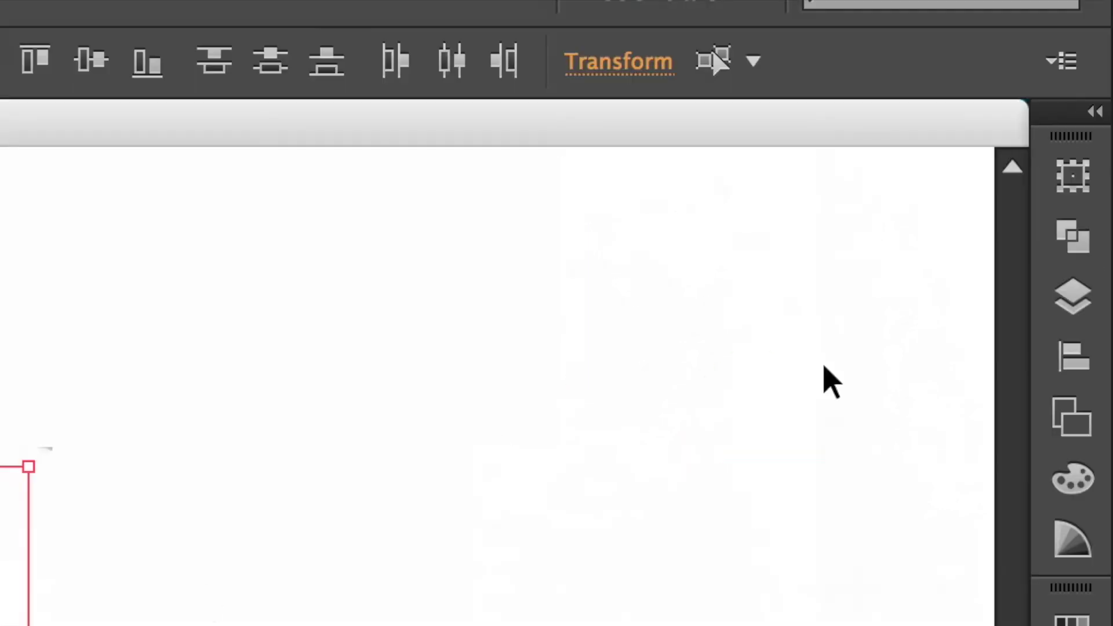
{"action": "left_click", "coordinate": [1078, 248]}
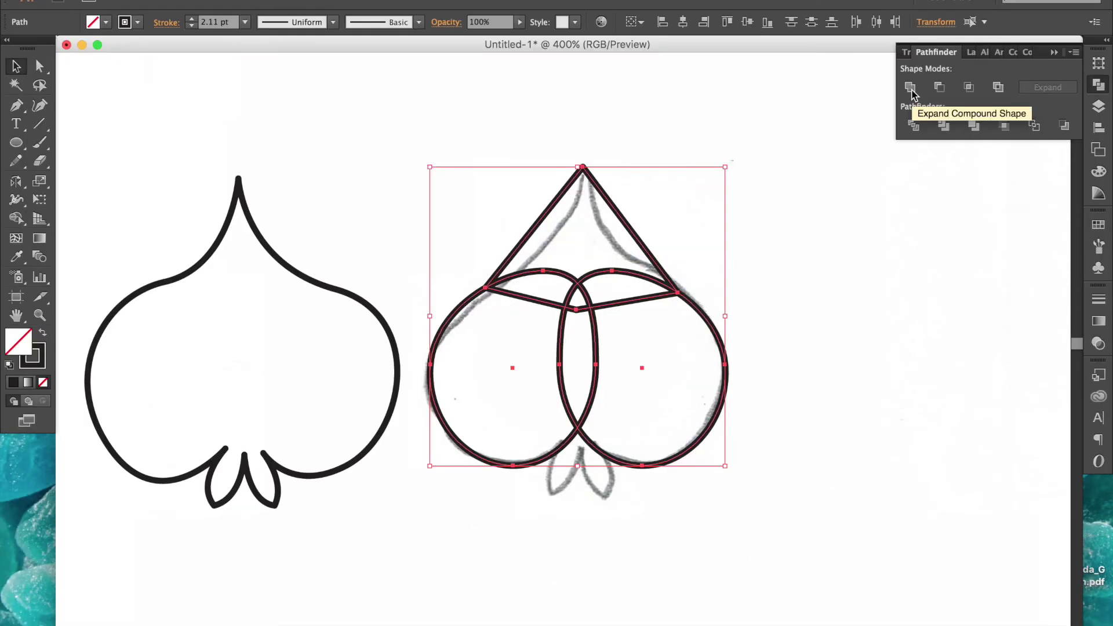
{"action": "left_click", "coordinate": [911, 87]}
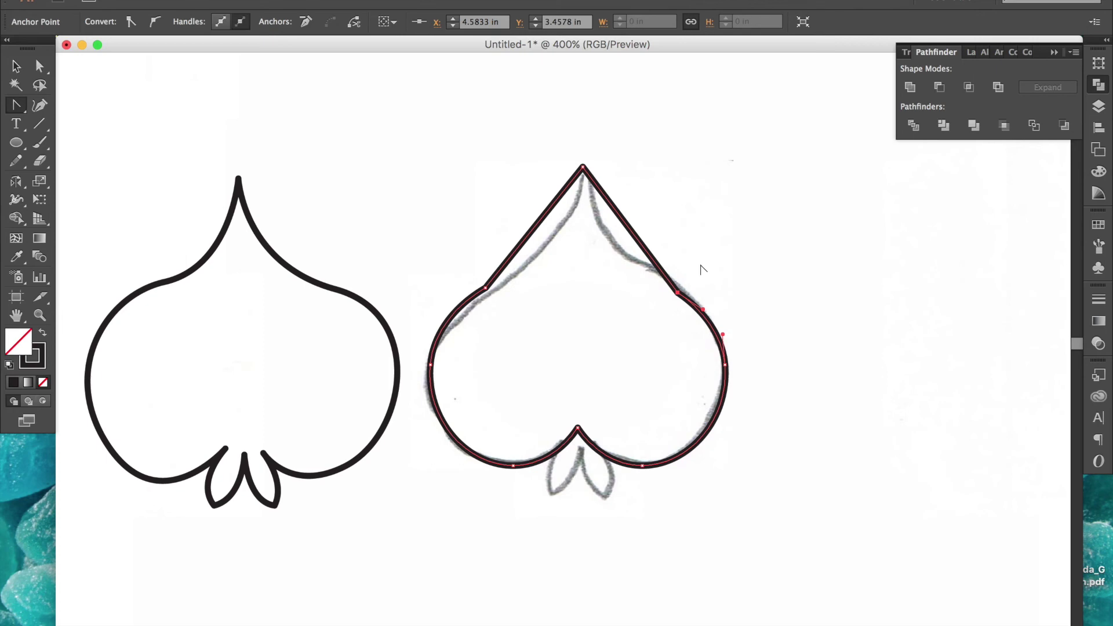
- Separate the stacked anchors where the right lobe meets the pointed top and delete the extra one
{"action": "key", "text": "z"}
{"action": "left_click_drag", "start_coordinate": [656, 284], "coordinate": [704, 302]}
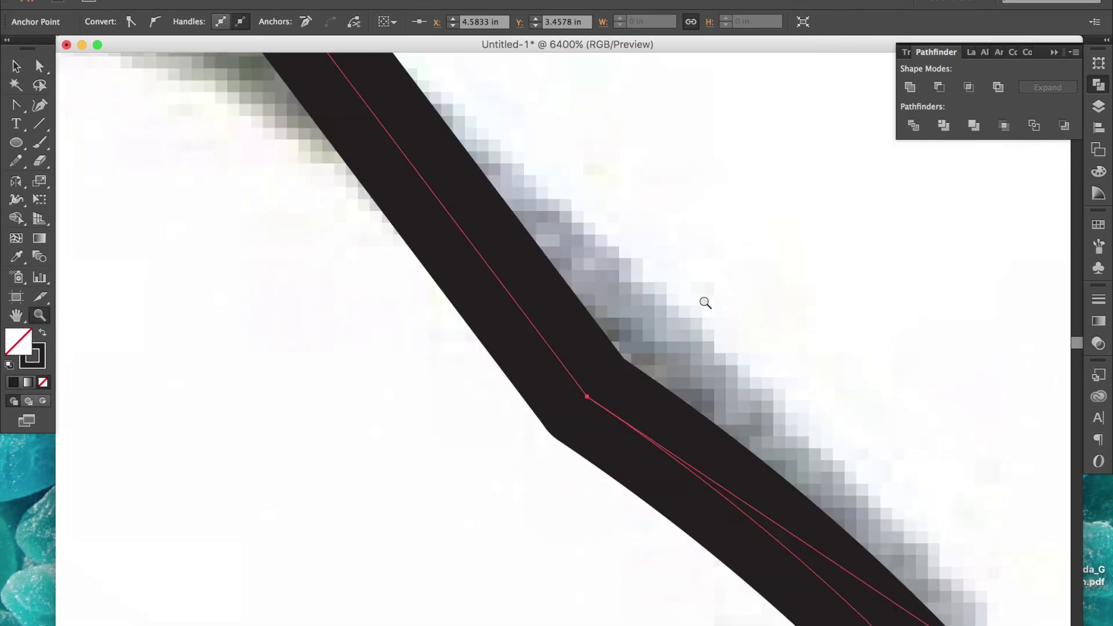
{"action": "key", "text": "a"}
{"action": "mouse_move", "coordinate": [587, 397]}
{"action": "left_mouse_down"}
{"action": "mouse_move", "coordinate": [607, 410]}
{"action": "mouse_move", "coordinate": [568, 378]}
{"action": "left_mouse_up"}
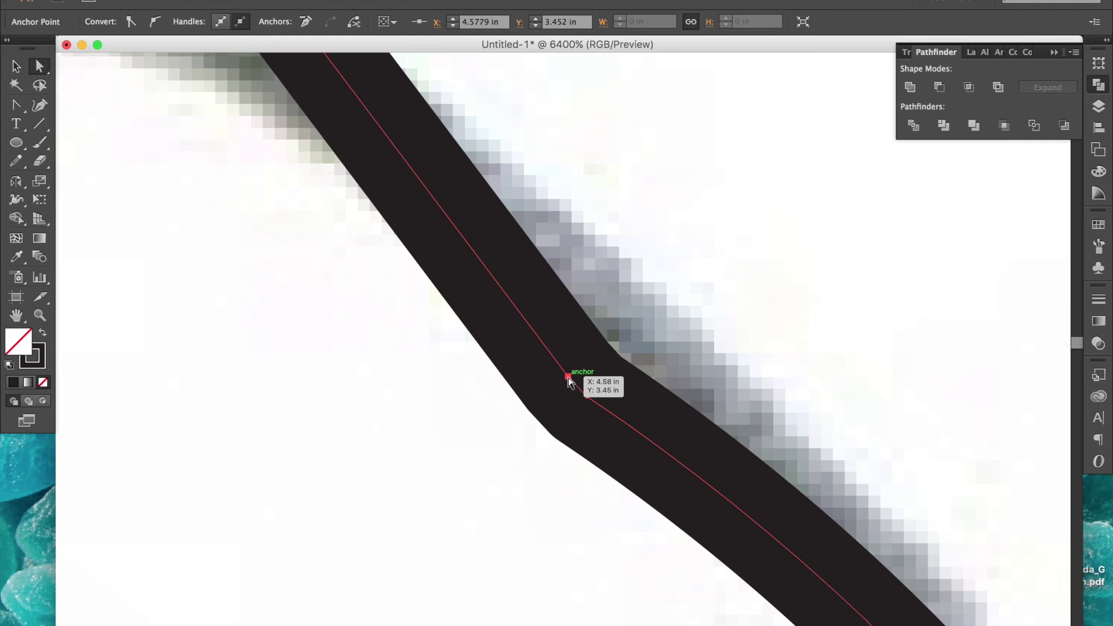
{"action": "key", "text": "p"}
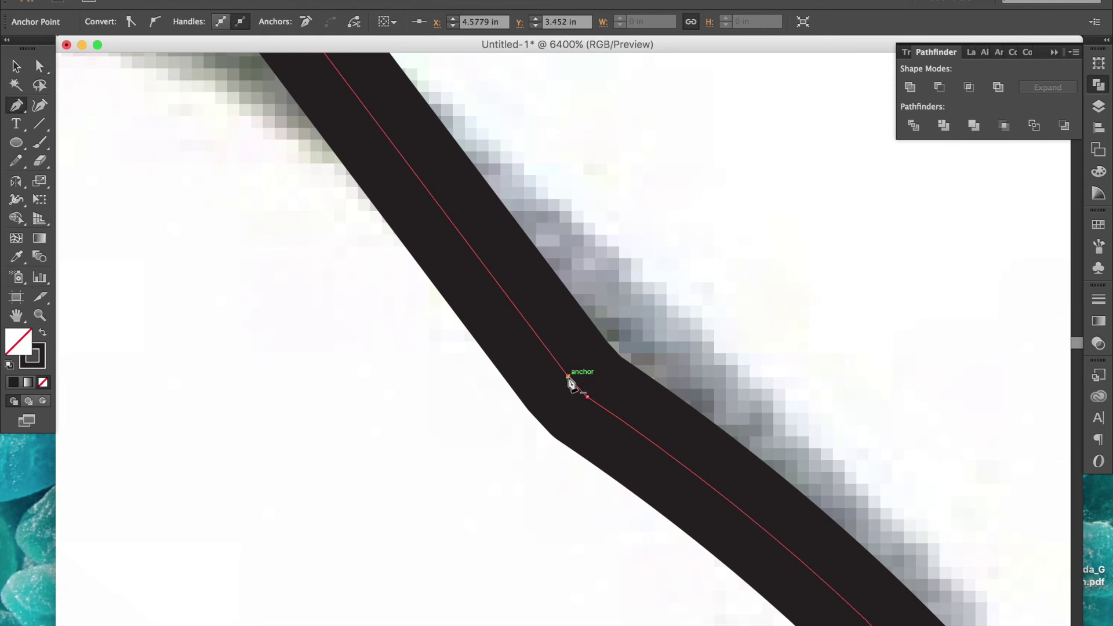
{"action": "left_click", "coordinate": [569, 378]}
- Convert the right shoulder anchor to a smooth point and shape its handles so the curve follows the sketch
{"action": "key", "text": "super+minus"}
{"action": "key", "text": "super+minus"}
{"action": "key", "text": "super+minus"}
{"action": "key", "text": "super+minus"}
{"action": "key", "text": "super+minus"}
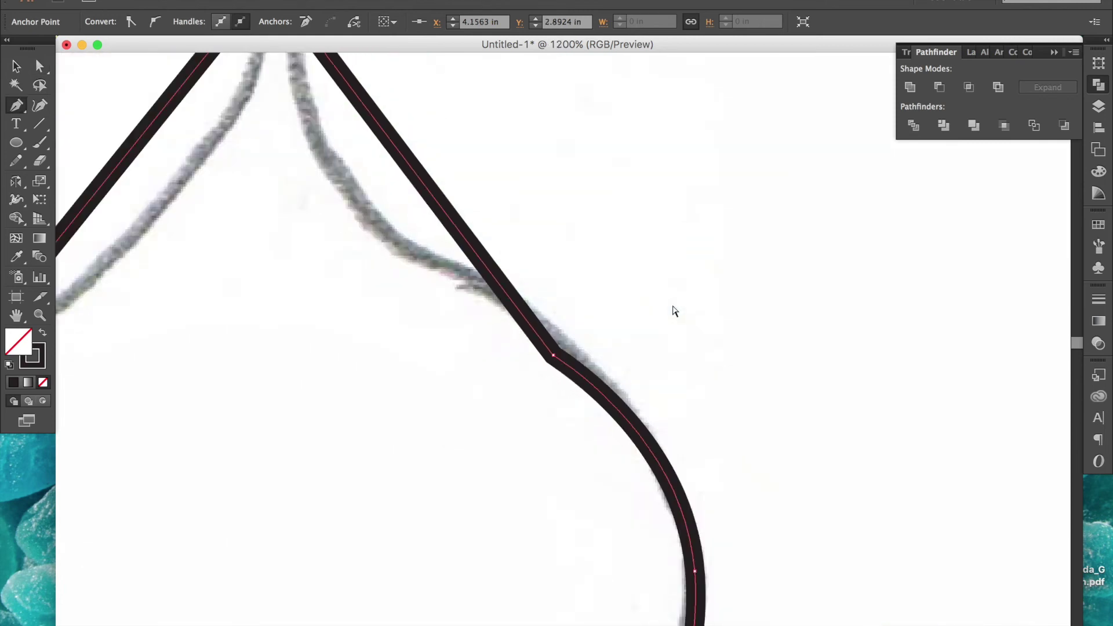
{"action": "key", "text": "super+minus"}
{"action": "key", "text": "super+minus"}
{"action": "key", "text": "shift+c"}
{"action": "mouse_move", "coordinate": [651, 325]}
{"action": "left_mouse_down"}
{"action": "mouse_move", "coordinate": [651, 346]}
{"action": "mouse_move", "coordinate": [604, 305]}
{"action": "mouse_move", "coordinate": [592, 311]}
{"action": "mouse_move", "coordinate": [607, 306]}
{"action": "mouse_move", "coordinate": [561, 287]}
{"action": "mouse_move", "coordinate": [670, 331]}
{"action": "left_mouse_up"}
{"action": "left_click_drag", "start_coordinate": [606, 306], "coordinate": [532, 259]}
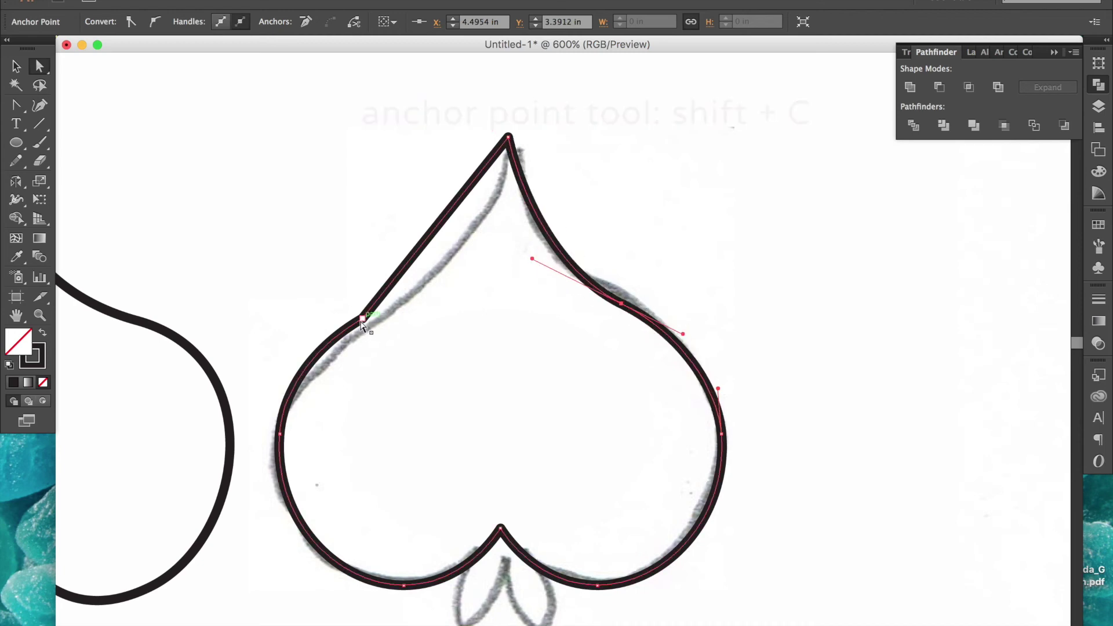
- Move the left shoulder anchor inward, remove the extra anchor there, and smooth the point so its curve follows the sketch
{"action": "left_click_drag", "start_coordinate": [362, 319], "coordinate": [390, 309]}
{"action": "key", "text": "minus"}
{"action": "key", "text": "shift+c"}
{"action": "key", "text": "a"}
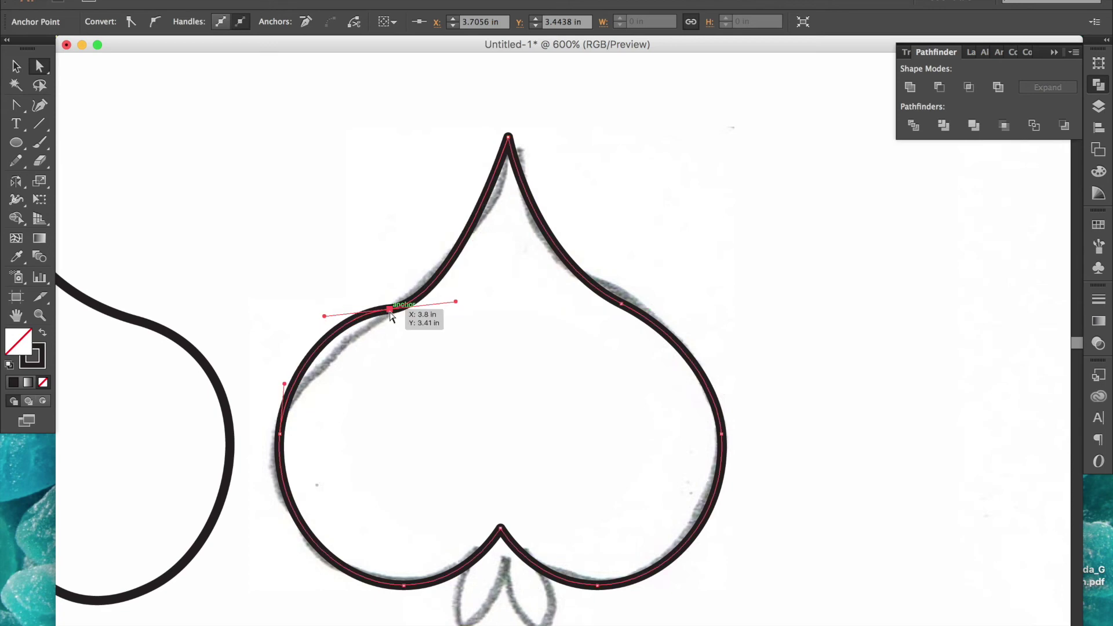
{"action": "left_click_drag", "start_coordinate": [456, 301], "coordinate": [475, 277]}
- Draw an open three-point Pen path over the right leaf, running from its upper end to its tip and back to the centre
{"action": "scroll", "coordinate": [392, 326], "scroll_direction": "down", "scroll_amount": 2}
{"action": "key", "text": "p"}
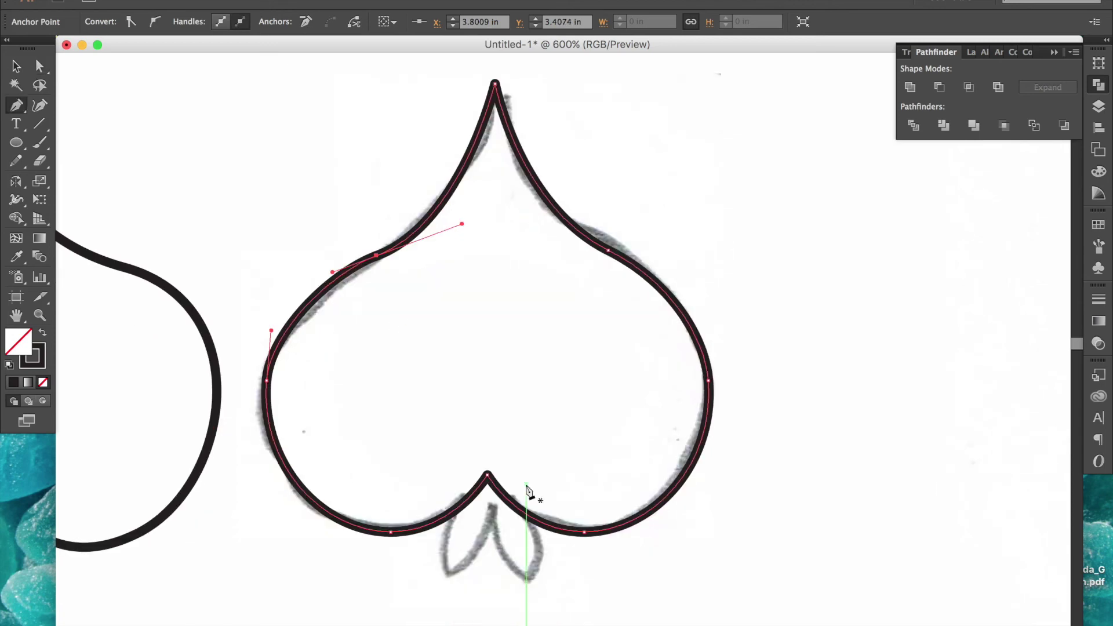
{"action": "left_click", "coordinate": [523, 482]}
{"action": "left_click", "coordinate": [529, 580]}
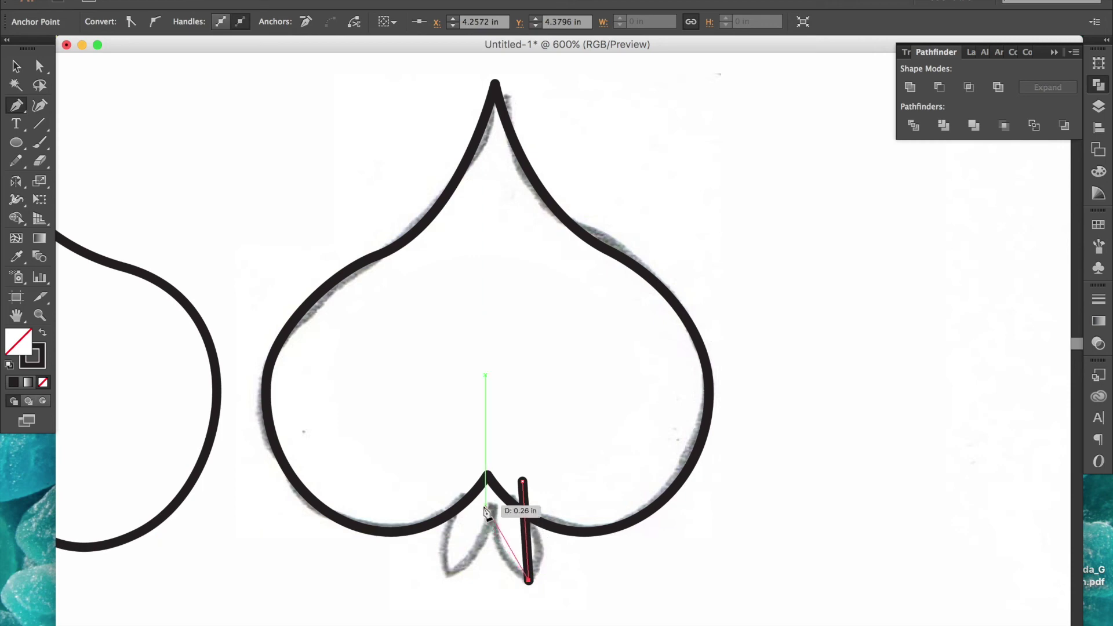
{"action": "left_click", "coordinate": [485, 513]}
- Curve both sides of the right leaf, form a pointed tip with its handles, and reposition its upper end anchors
{"action": "key", "text": "shift+c"}
{"action": "left_click_drag", "start_coordinate": [529, 579], "coordinate": [500, 593]}
{"action": "left_click_drag", "start_coordinate": [557, 567], "coordinate": [547, 547]}
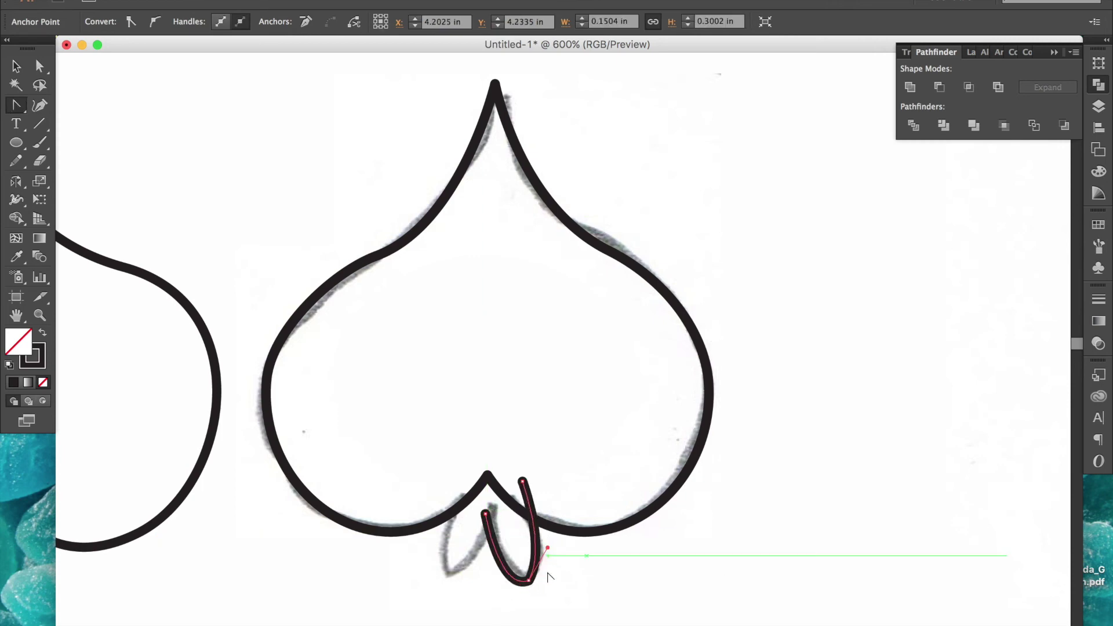
{"action": "key", "text": "a"}
{"action": "left_click", "coordinate": [527, 580]}
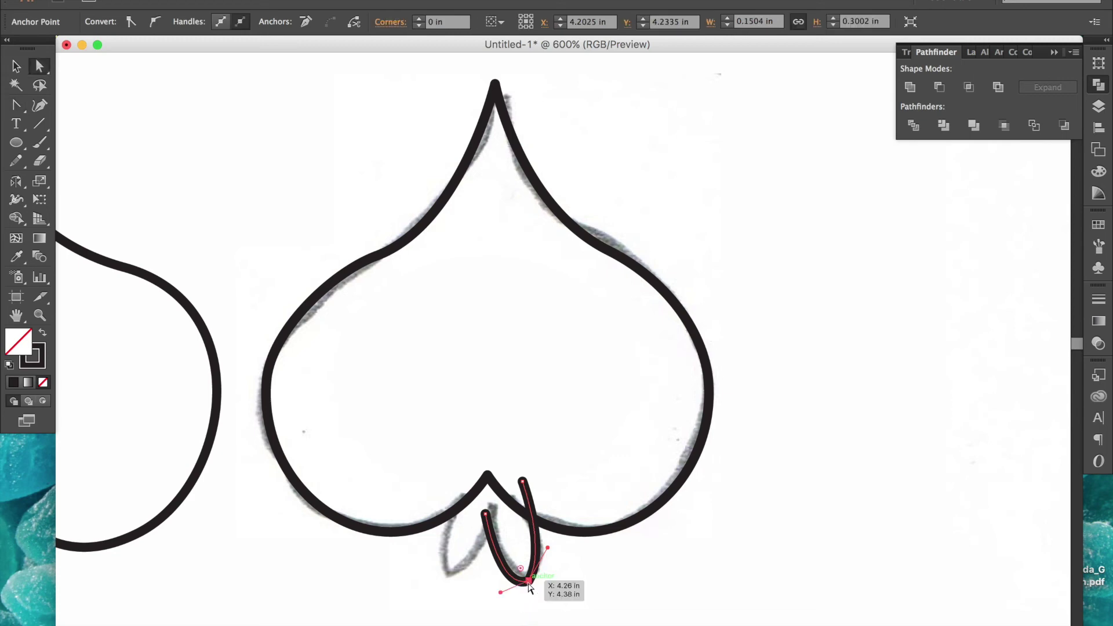
{"action": "left_click_drag", "start_coordinate": [500, 593], "coordinate": [487, 568]}
{"action": "left_click_drag", "start_coordinate": [523, 482], "coordinate": [491, 513]}
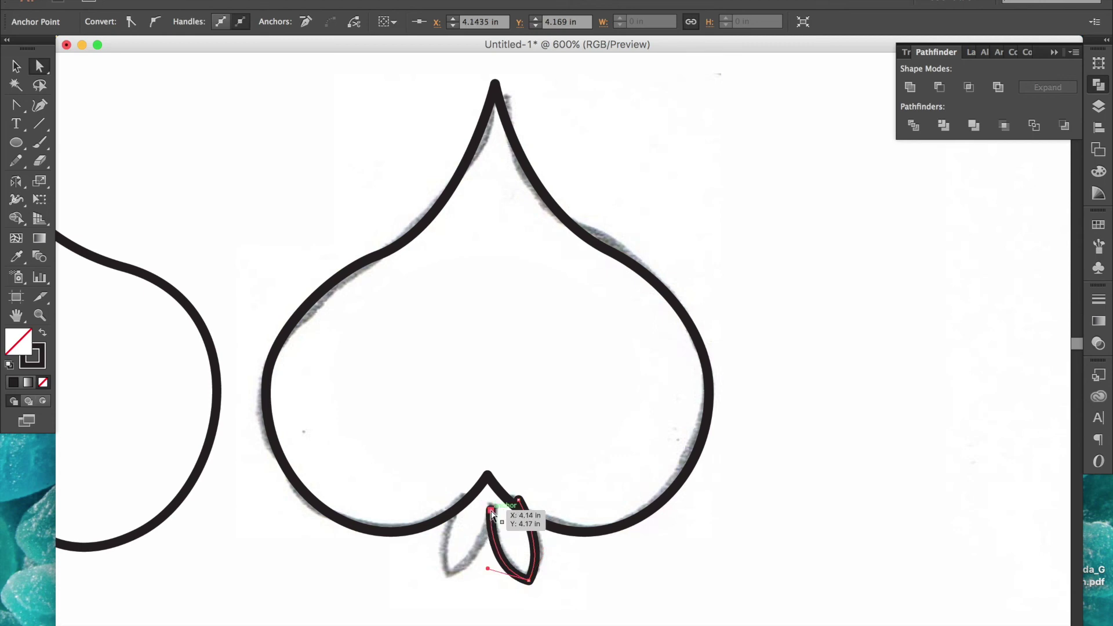
- Reflect a copy of the right leaf onto the left leaf of the sketch so their inner ends meet at the centre
{"action": "left_click", "coordinate": [529, 582]}
{"action": "left_click_drag", "start_coordinate": [531, 582], "coordinate": [465, 577]}
{"action": "key", "text": "v"}
{"action": "key", "text": "o"}
{"action": "key", "text": "v"}
{"action": "left_click", "coordinate": [557, 570]}
{"action": "left_click_drag", "start_coordinate": [481, 504], "coordinate": [496, 516]}
- Select the two leaves' inner end anchors at the centre and join them
{"action": "key", "text": "super+space"}
{"action": "left_click_drag", "start_coordinate": [528, 309], "coordinate": [768, 418]}
{"action": "right_click", "coordinate": [770, 424]}
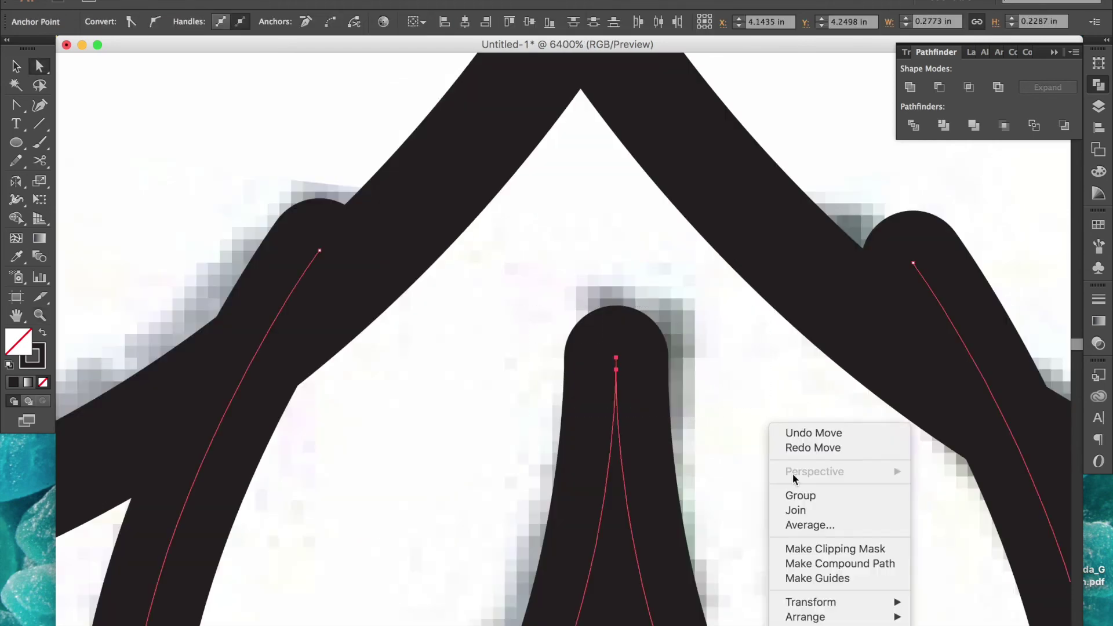
{"action": "left_click", "coordinate": [805, 514]}
- Delete the redundant lower anchor at the joined centre point, leaving one anchor between the two leaves
{"action": "key", "text": "p"}
{"action": "key", "text": "minus"}
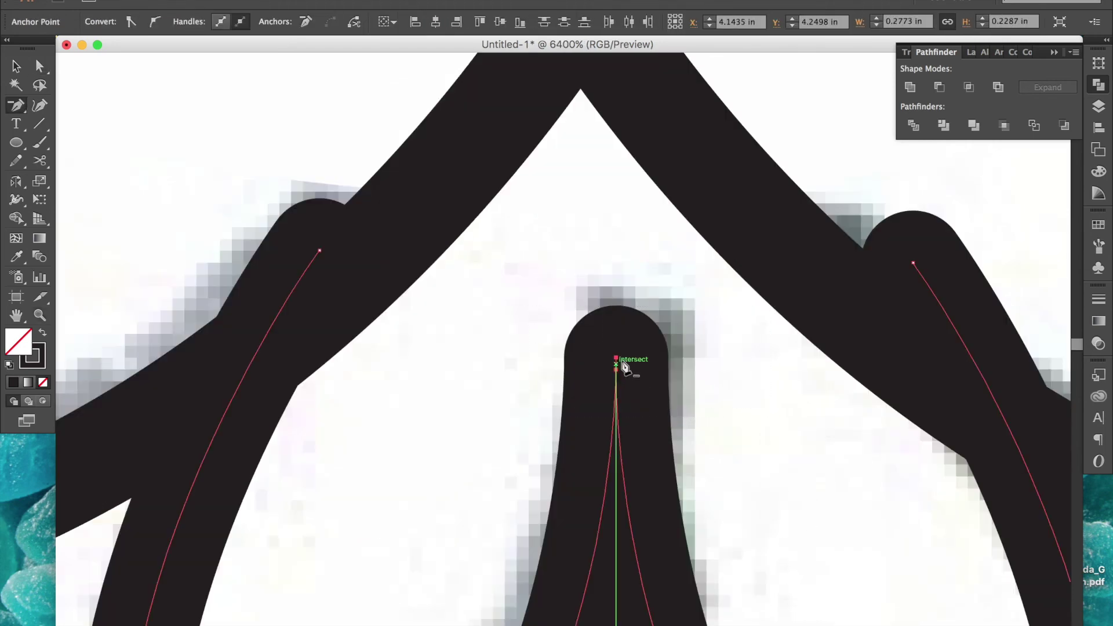
{"action": "left_click", "coordinate": [616, 358]}
{"action": "key", "text": "super+z"}
{"action": "left_click", "coordinate": [615, 369]}
{"action": "left_click", "coordinate": [616, 372]}
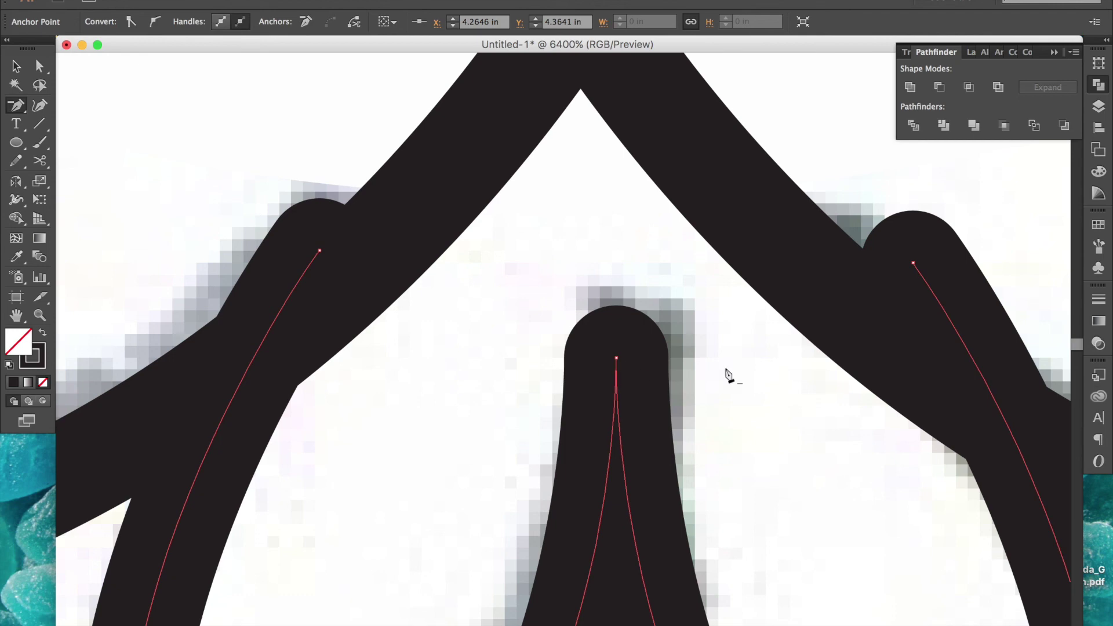
{"action": "key", "text": "super+minus"}
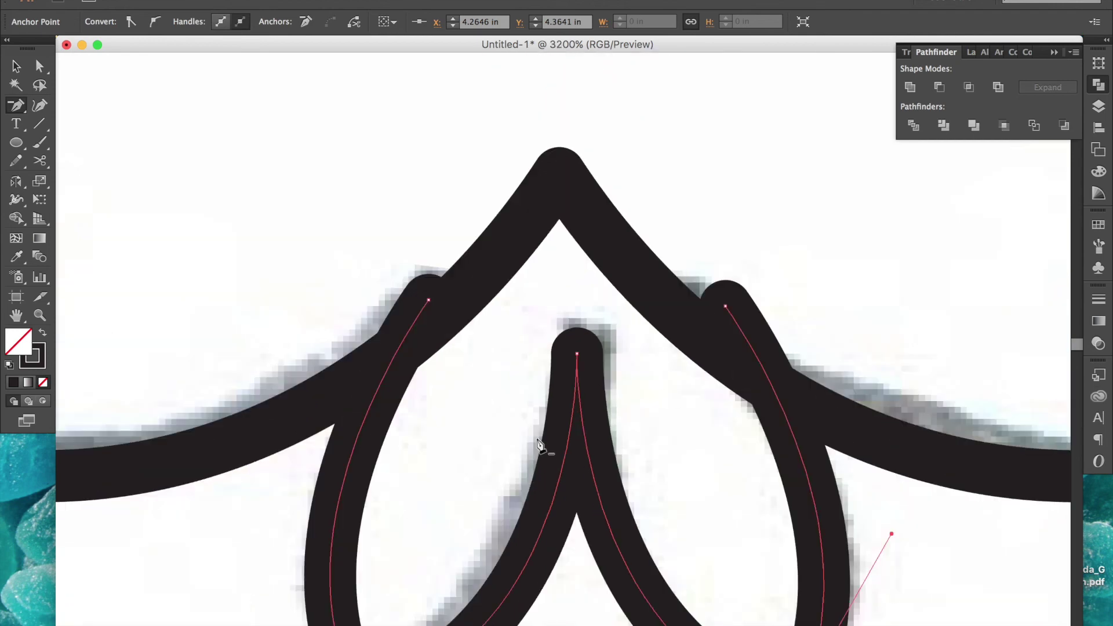
{"action": "scroll", "coordinate": [654, 432], "scroll_direction": "down", "scroll_amount": 3}
{"action": "key", "text": "super+minus"}
{"action": "key", "text": "super+minus"}
{"action": "key", "text": "super+minus"}
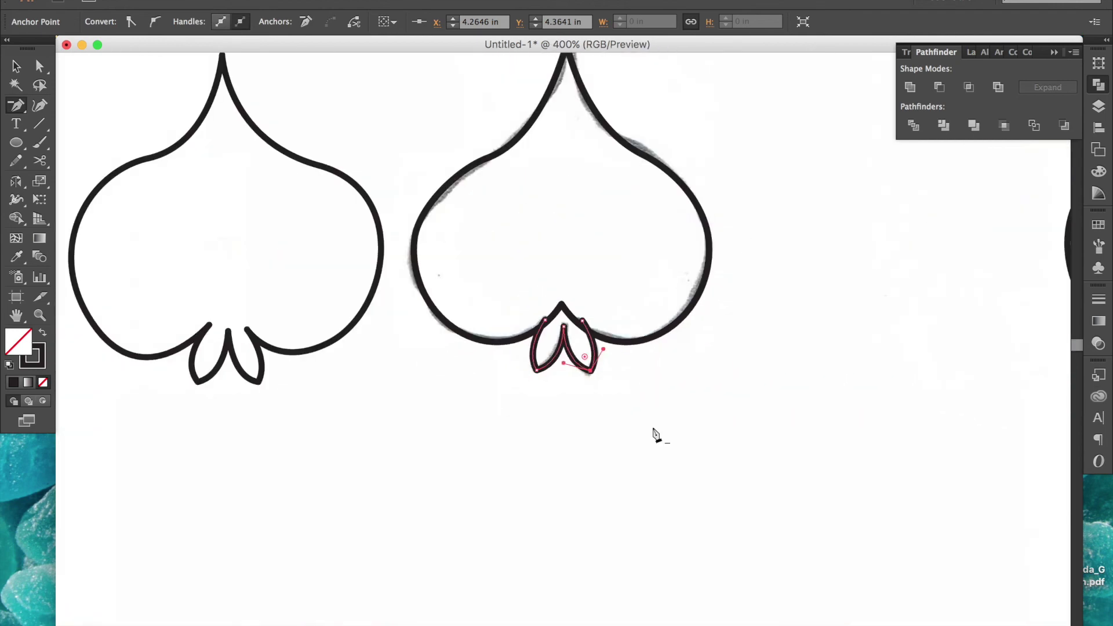
- Move the traced body and leaves off the sketch to its right, and lower the leaves' shared centre anchor slightly
{"action": "key", "text": "v"}
{"action": "left_click_drag", "start_coordinate": [727, 374], "coordinate": [507, 273]}
{"action": "left_click_drag", "start_coordinate": [484, 335], "coordinate": [793, 348]}
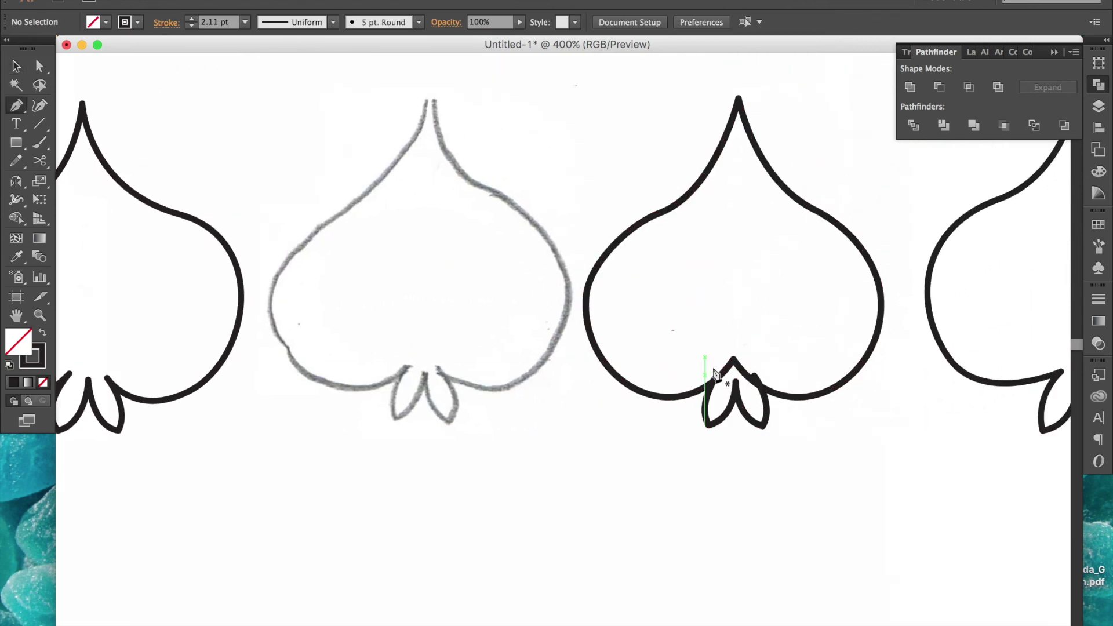
{"action": "key", "text": "a"}
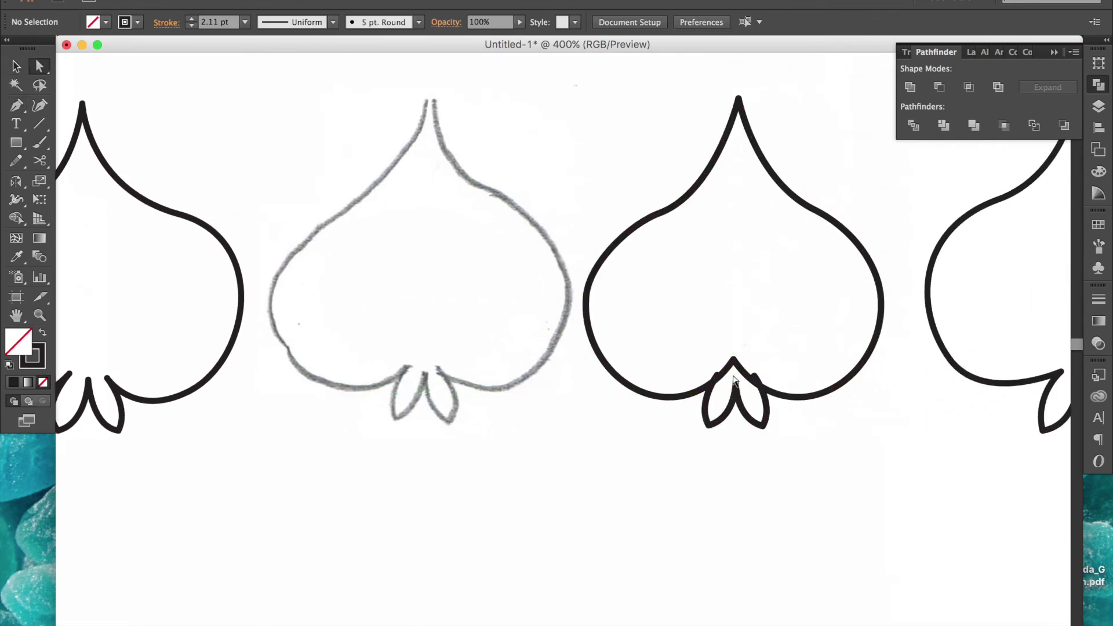
{"action": "left_click_drag", "start_coordinate": [734, 380], "coordinate": [737, 395]}
{"action": "left_click", "coordinate": [716, 356]}
- Draw a rectangle over the peak where the body overlaps the leaves, and unite it with the body and leaves into one outline
{"action": "key", "text": "m"}
{"action": "left_click_drag", "start_coordinate": [699, 339], "coordinate": [779, 387]}
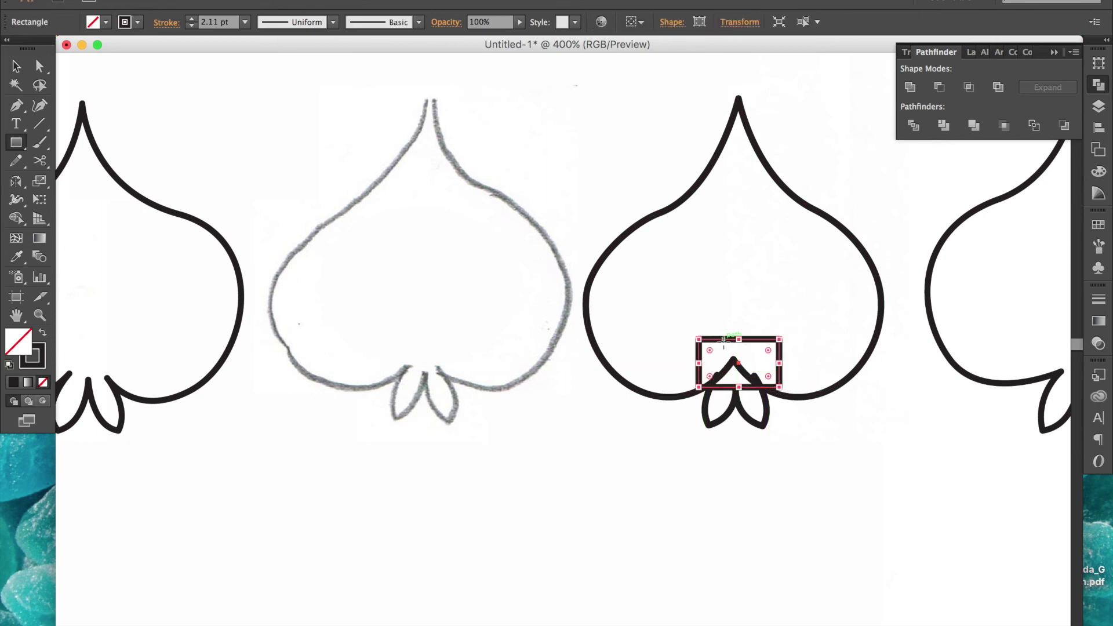
{"action": "key", "text": "v"}
{"action": "left_click_drag", "start_coordinate": [724, 345], "coordinate": [722, 341]}
{"action": "left_click", "coordinate": [842, 450]}
{"action": "left_click_drag", "start_coordinate": [843, 450], "coordinate": [656, 329]}
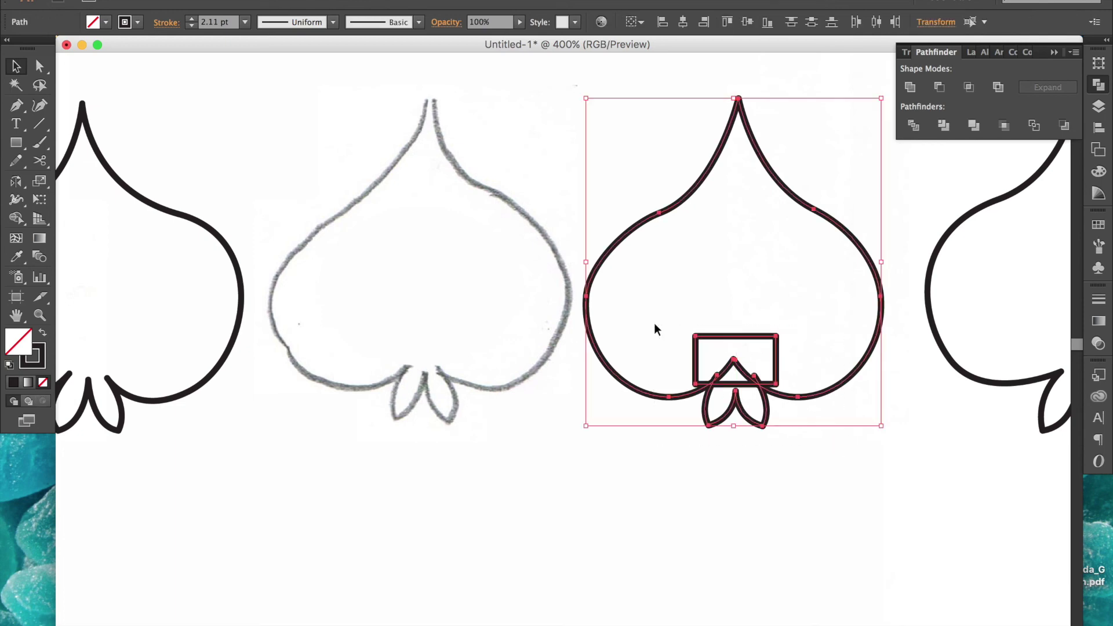
{"action": "left_click", "coordinate": [908, 88]}
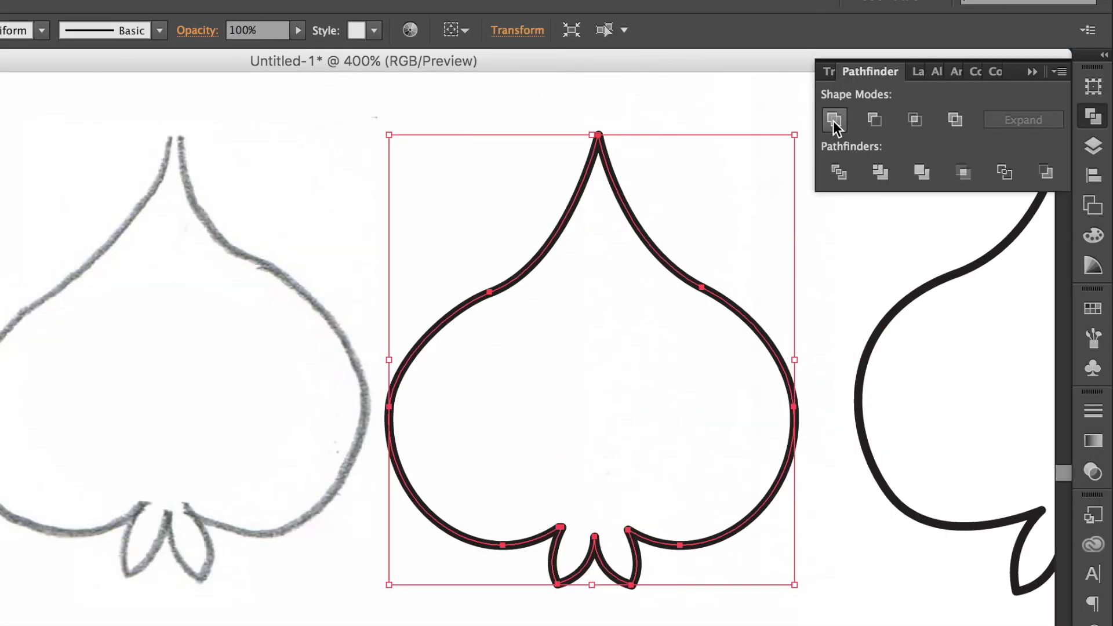
- Reposition the anchor on the united outline's upper left shoulder and adjust the nearby handles to smooth that curve
{"action": "key", "text": "a"}
{"action": "left_click", "coordinate": [490, 293]}
{"action": "left_click_drag", "start_coordinate": [447, 308], "coordinate": [435, 317]}
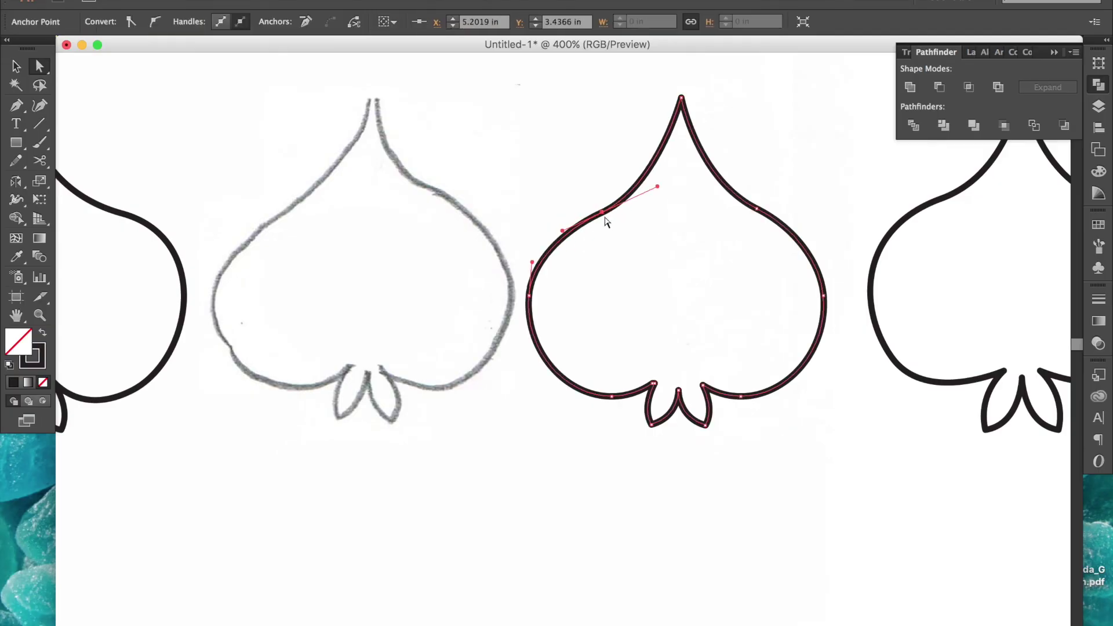
{"action": "left_click_drag", "start_coordinate": [490, 294], "coordinate": [501, 292]}
{"action": "left_click_drag", "start_coordinate": [610, 212], "coordinate": [609, 209]}
{"action": "left_click", "coordinate": [597, 188]}
{"action": "left_click", "coordinate": [608, 209]}
{"action": "left_click_drag", "start_coordinate": [664, 183], "coordinate": [661, 176]}
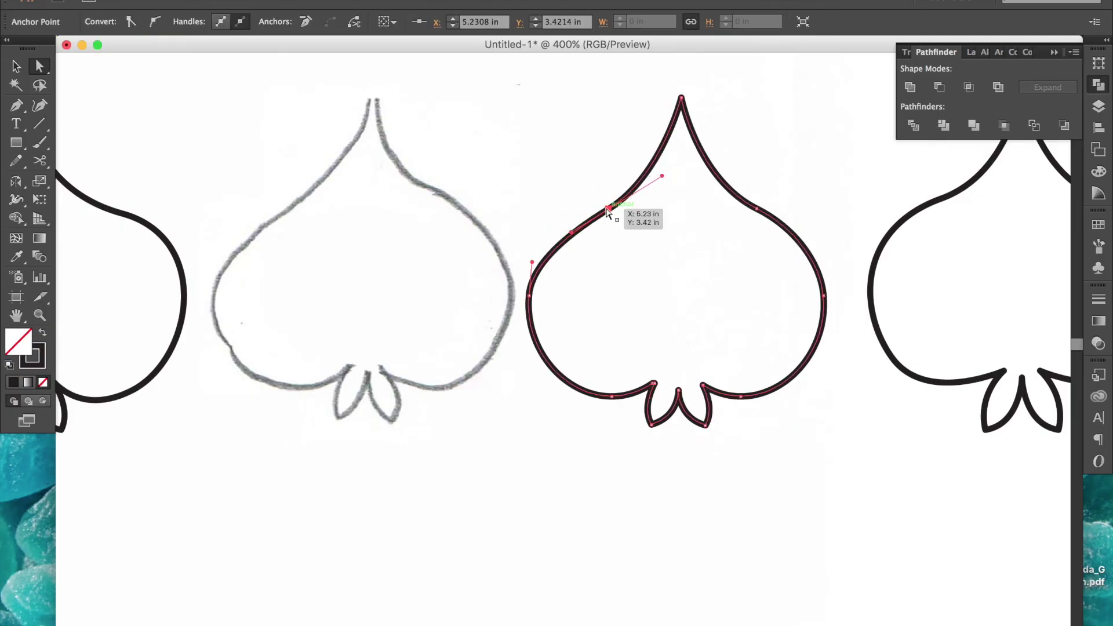
{"action": "left_click_drag", "start_coordinate": [608, 209], "coordinate": [606, 198]}
{"action": "left_click_drag", "start_coordinate": [532, 262], "coordinate": [534, 256]}
{"action": "left_click_drag", "start_coordinate": [569, 222], "coordinate": [566, 219]}
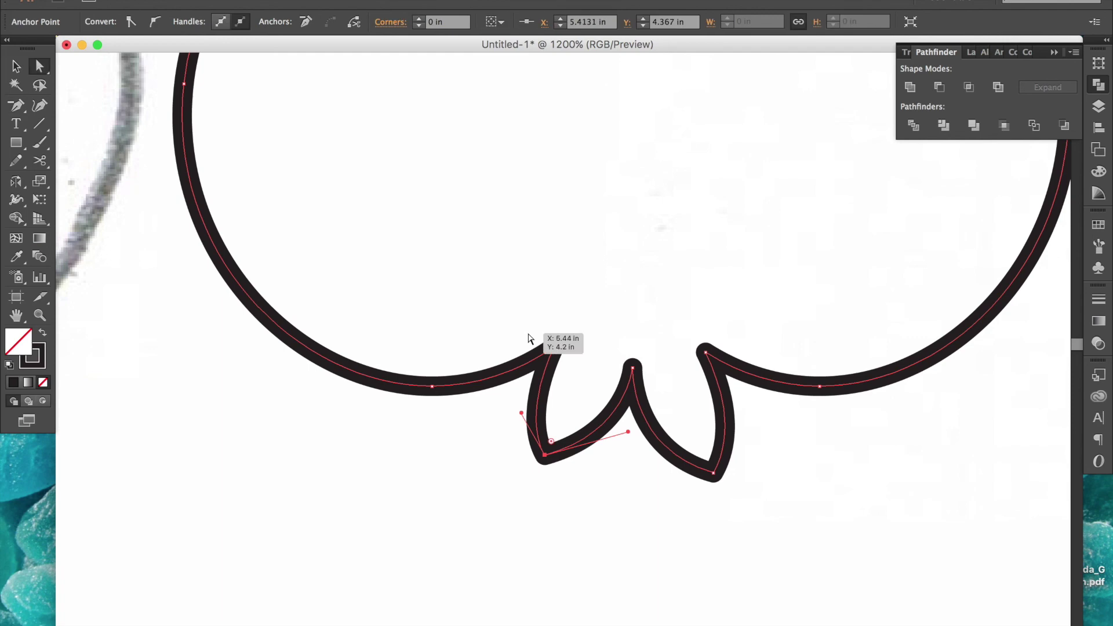
- Raise the left leaf's upper anchor where it meets the body, and pull its tip anchor slightly down and outward
{"action": "left_click", "coordinate": [555, 348]}
{"action": "left_click_drag", "start_coordinate": [556, 353], "coordinate": [561, 335]}
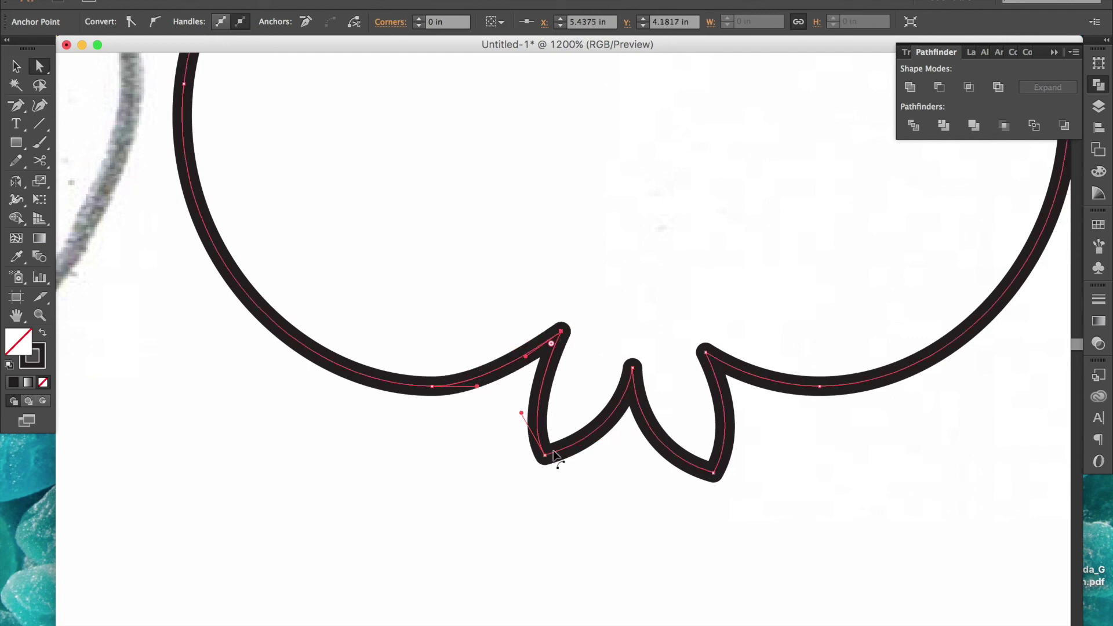
{"action": "left_click_drag", "start_coordinate": [545, 455], "coordinate": [539, 467]}
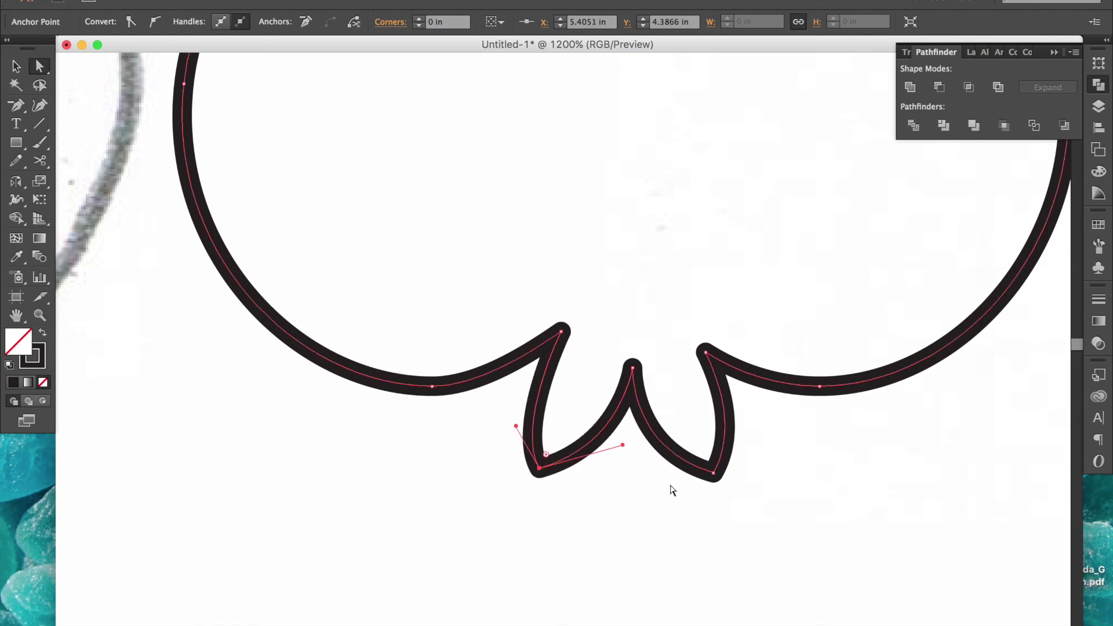
- Lower the right leaf's tip anchor slightly and extend both of its handles to make the leaf's sides fuller
{"action": "left_click_drag", "start_coordinate": [714, 473], "coordinate": [716, 485]}
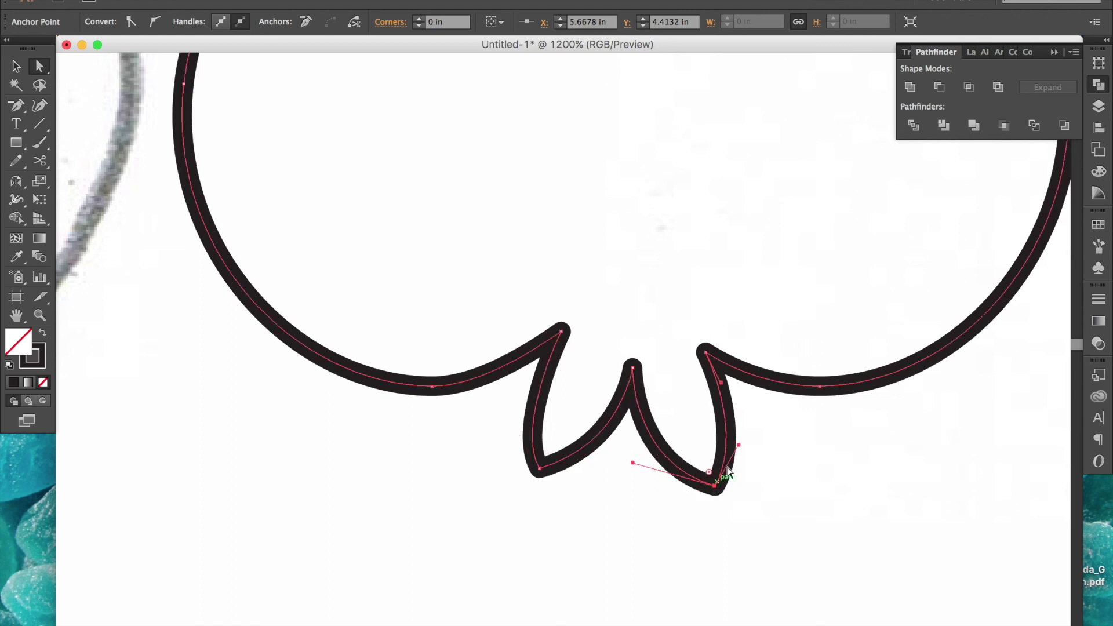
{"action": "left_click_drag", "start_coordinate": [739, 444], "coordinate": [739, 438]}
{"action": "left_click_drag", "start_coordinate": [632, 463], "coordinate": [620, 462]}
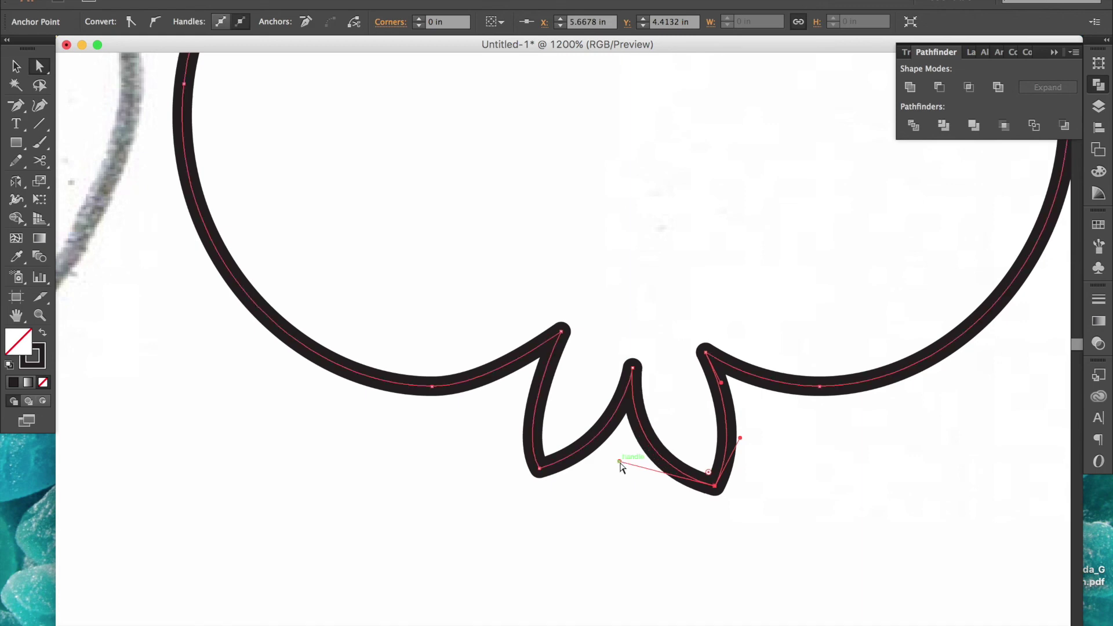
- Nudge the united outline's top point down three increments and deselect the outline
{"action": "key", "text": "ctrl+0"}
{"action": "left_click", "coordinate": [673, 172]}
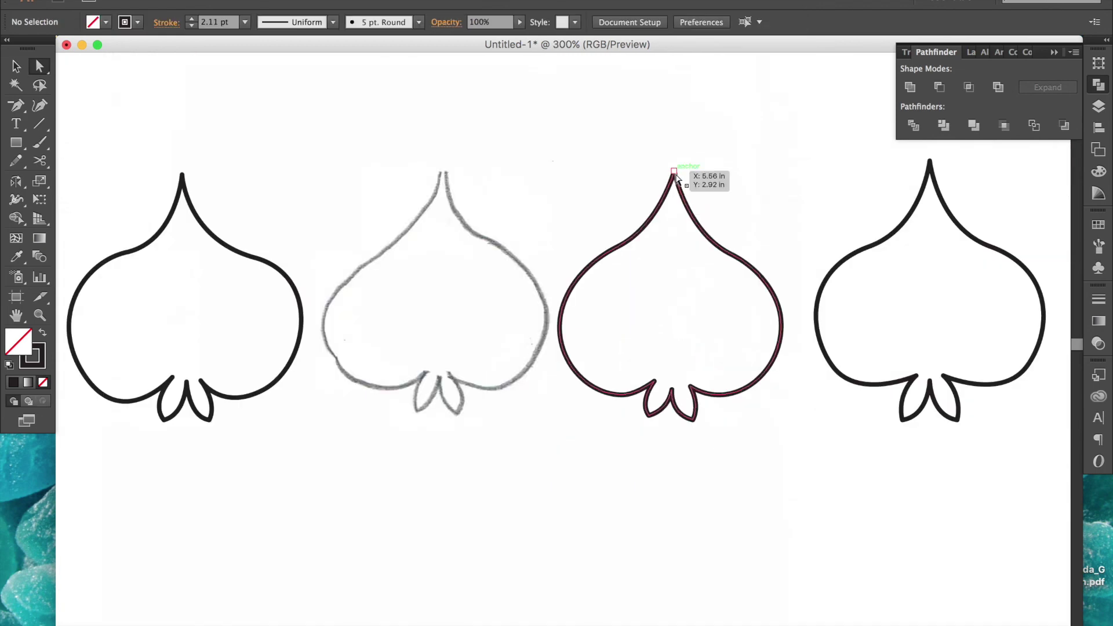
{"action": "key", "text": "Down"}
{"action": "key", "text": "Down"}
{"action": "key", "text": "Down"}
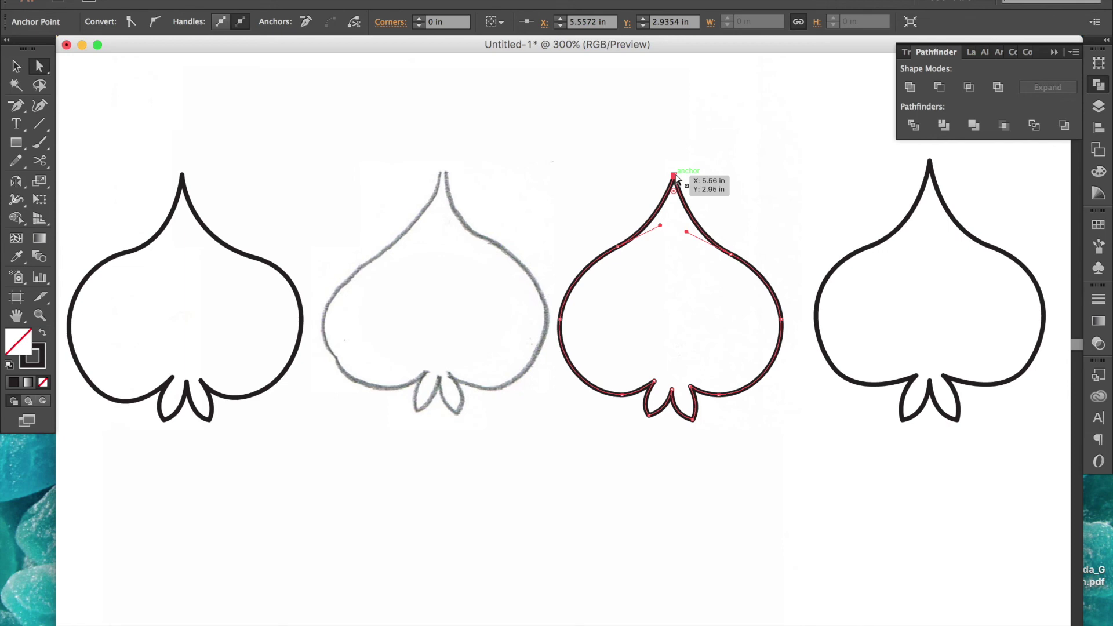
{"action": "left_click", "coordinate": [752, 178]}
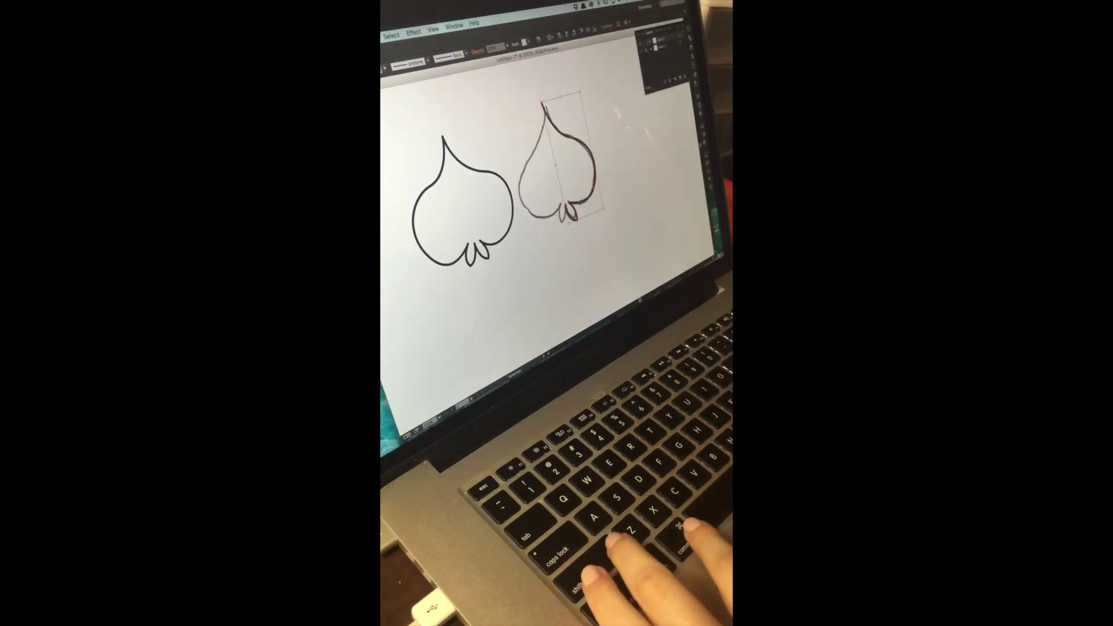
{"action": "key", "text": "o"}
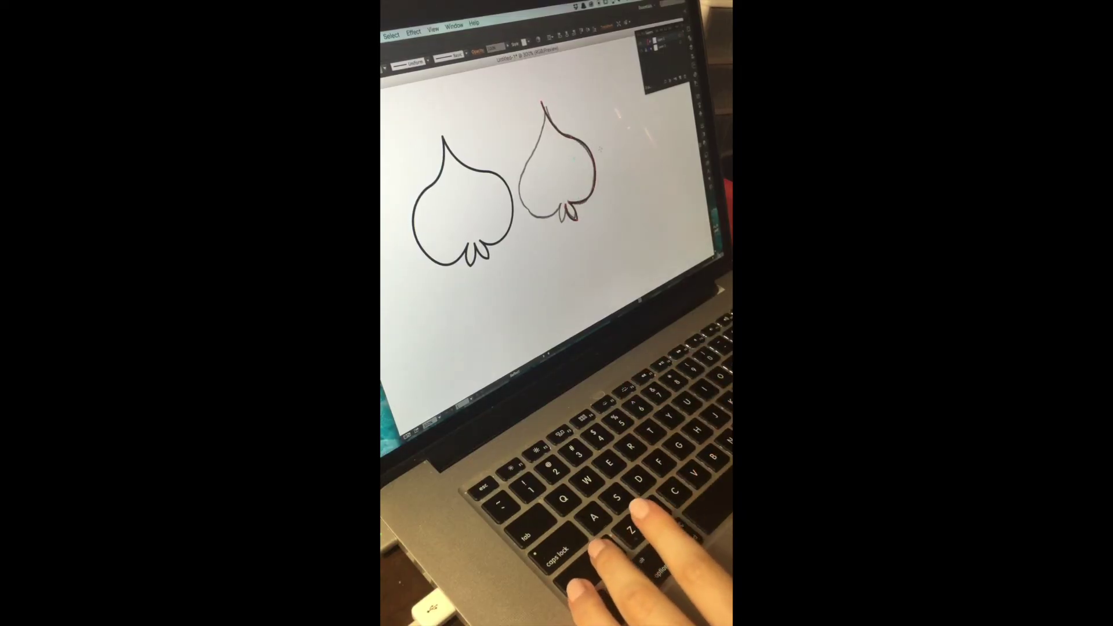
{"action": "left_click_drag", "start_coordinate": [600, 149], "coordinate": [587, 164]}
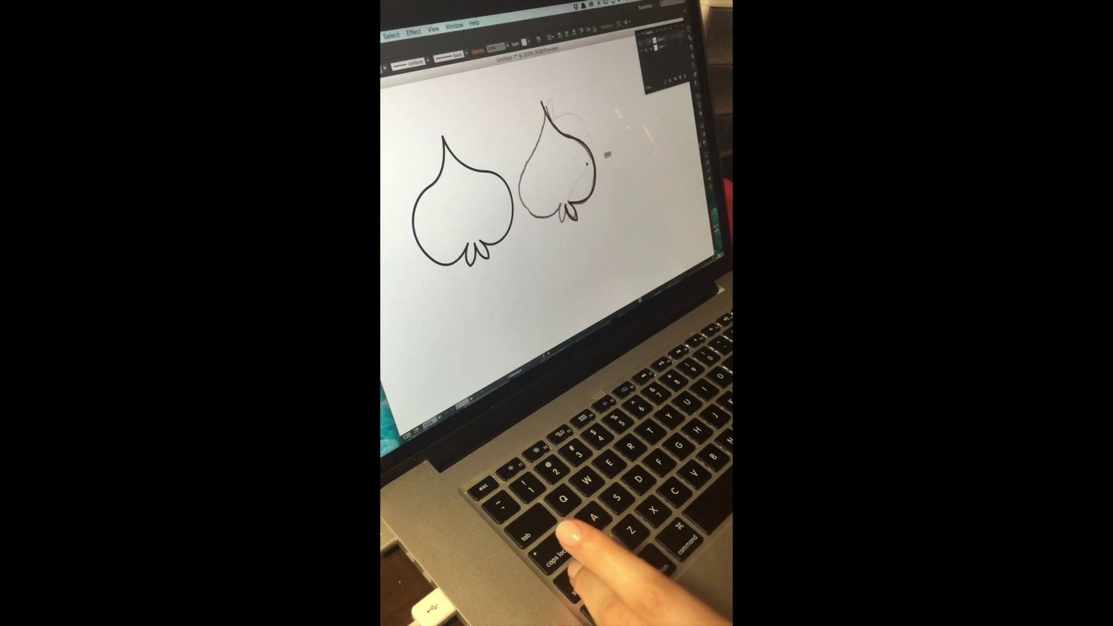